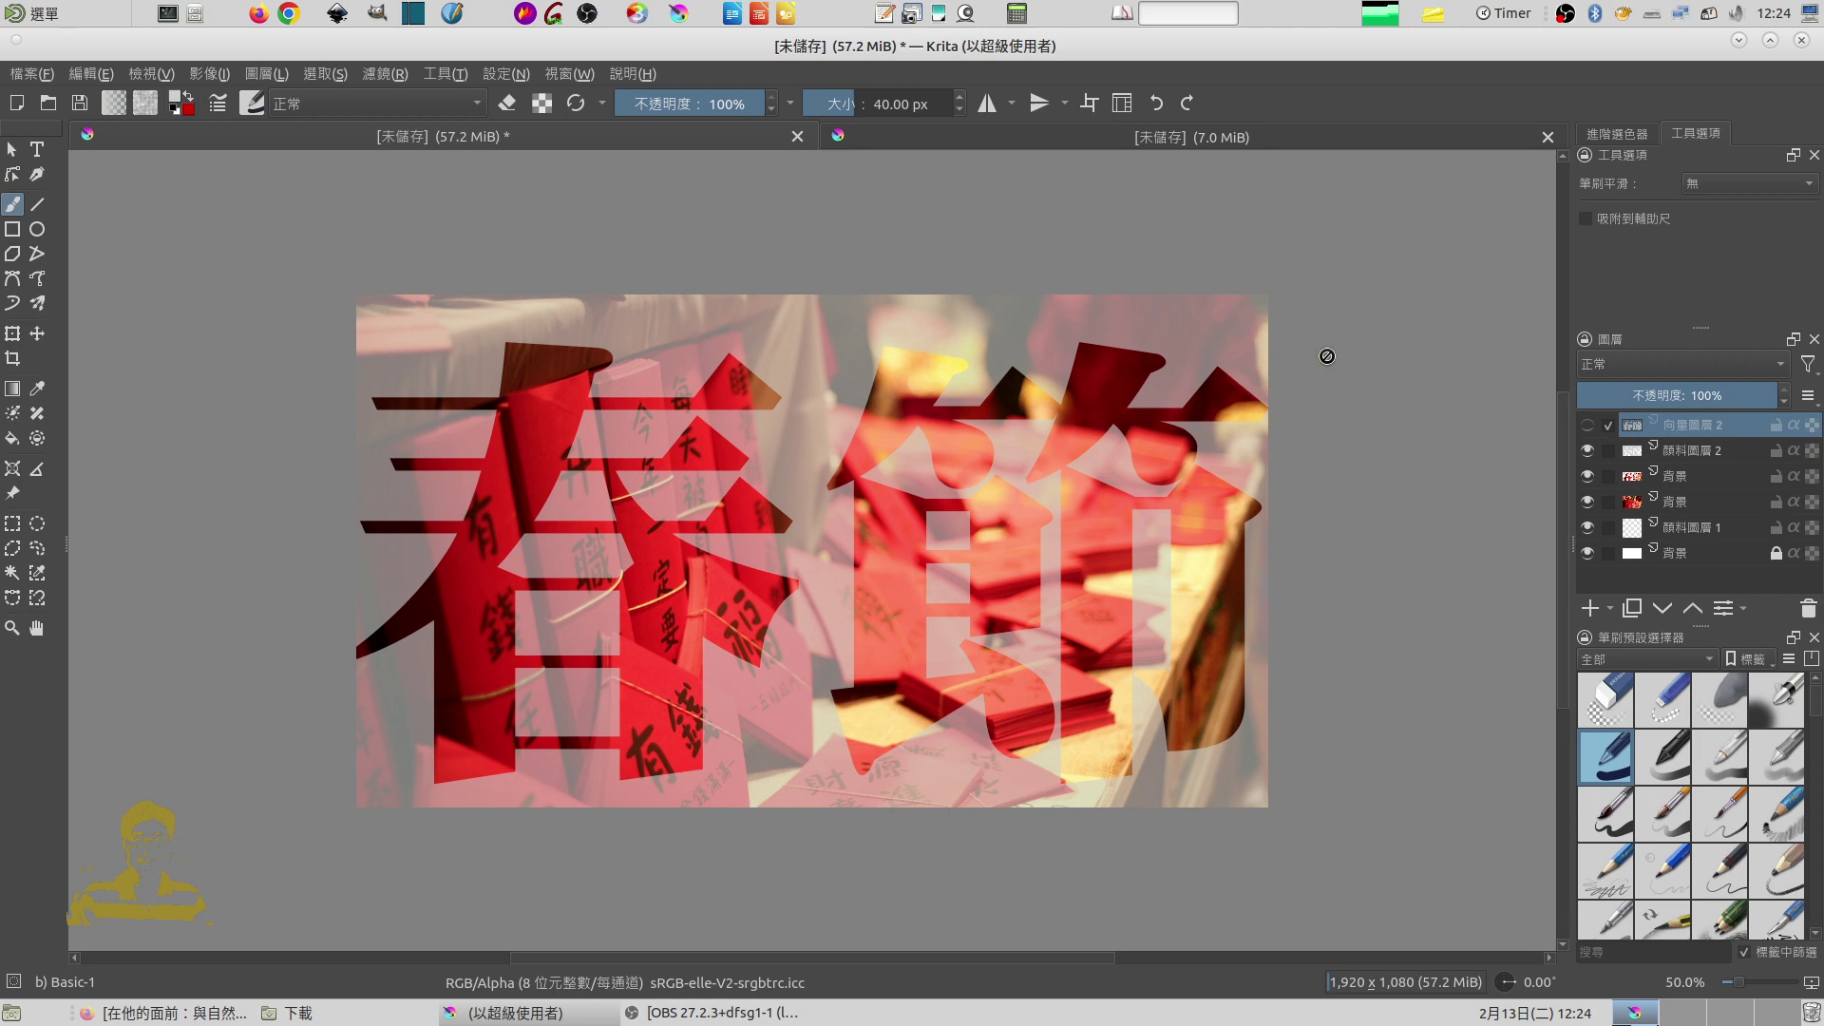
Step: Toggle the 背景 photo layers and the 顏料圖層 2 backdrop to inspect the 春節 example
click(1587, 476)
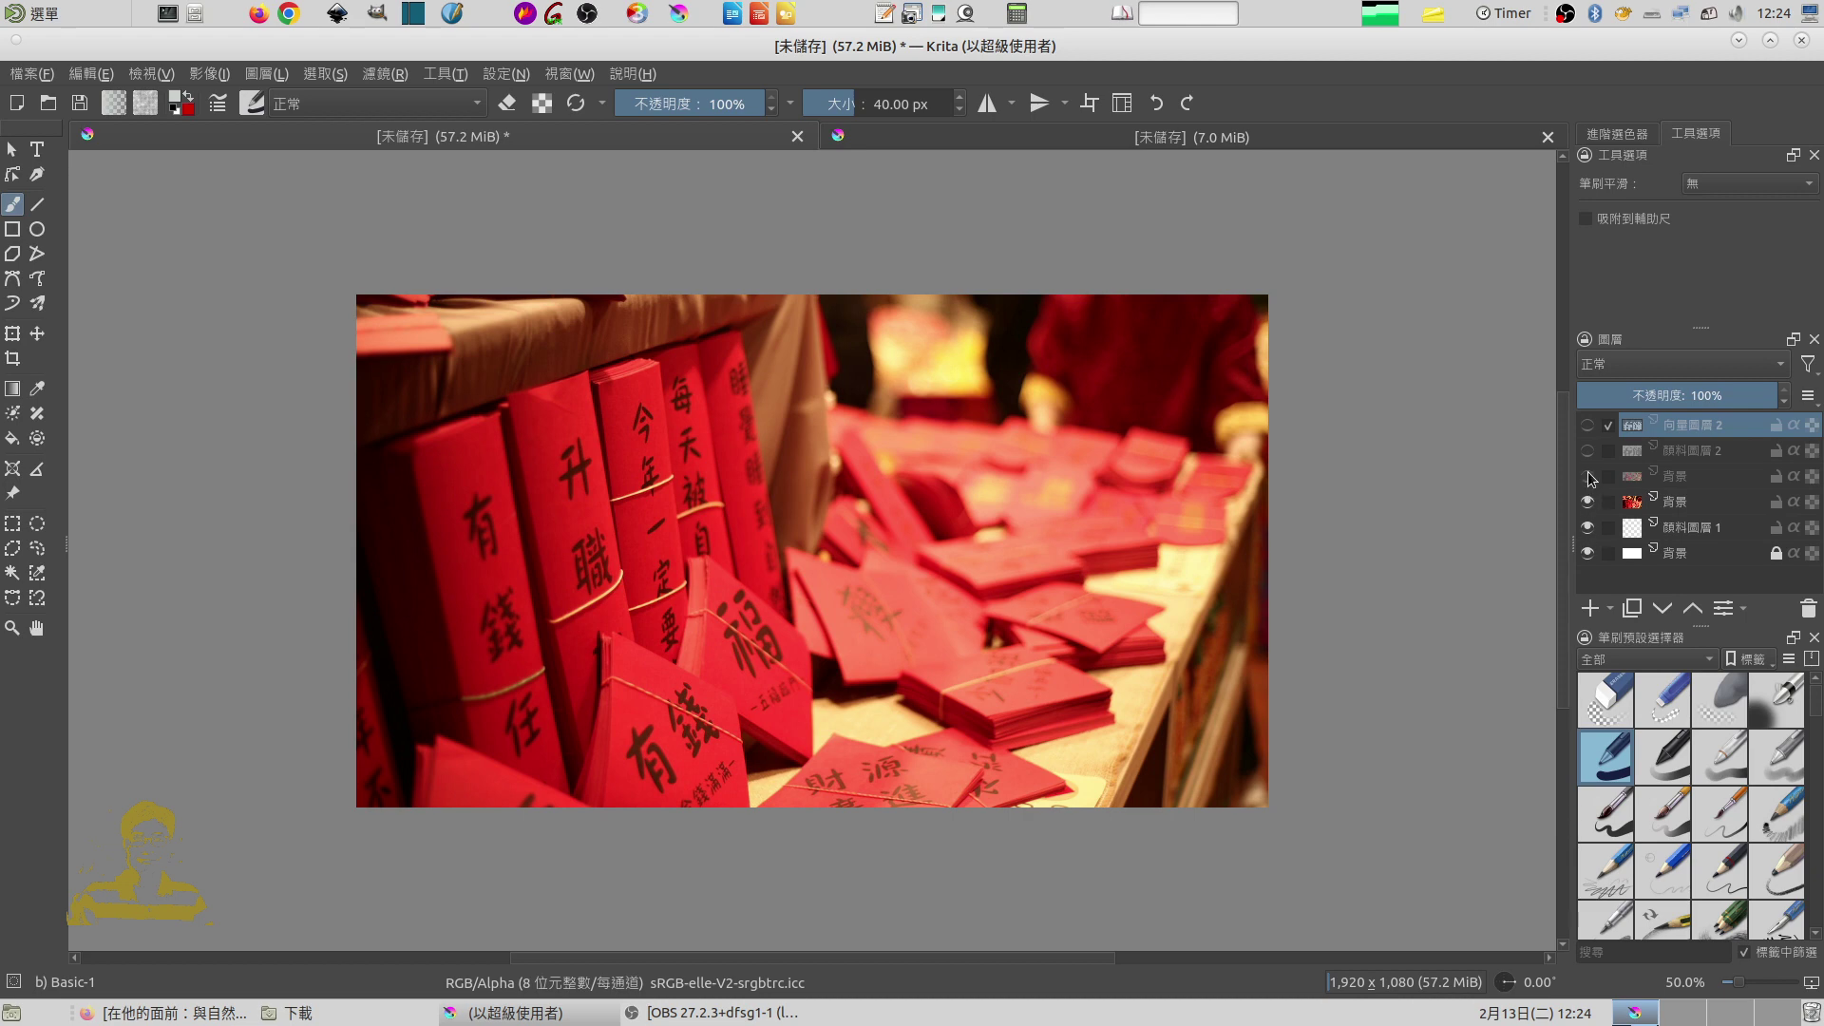
click(1588, 501)
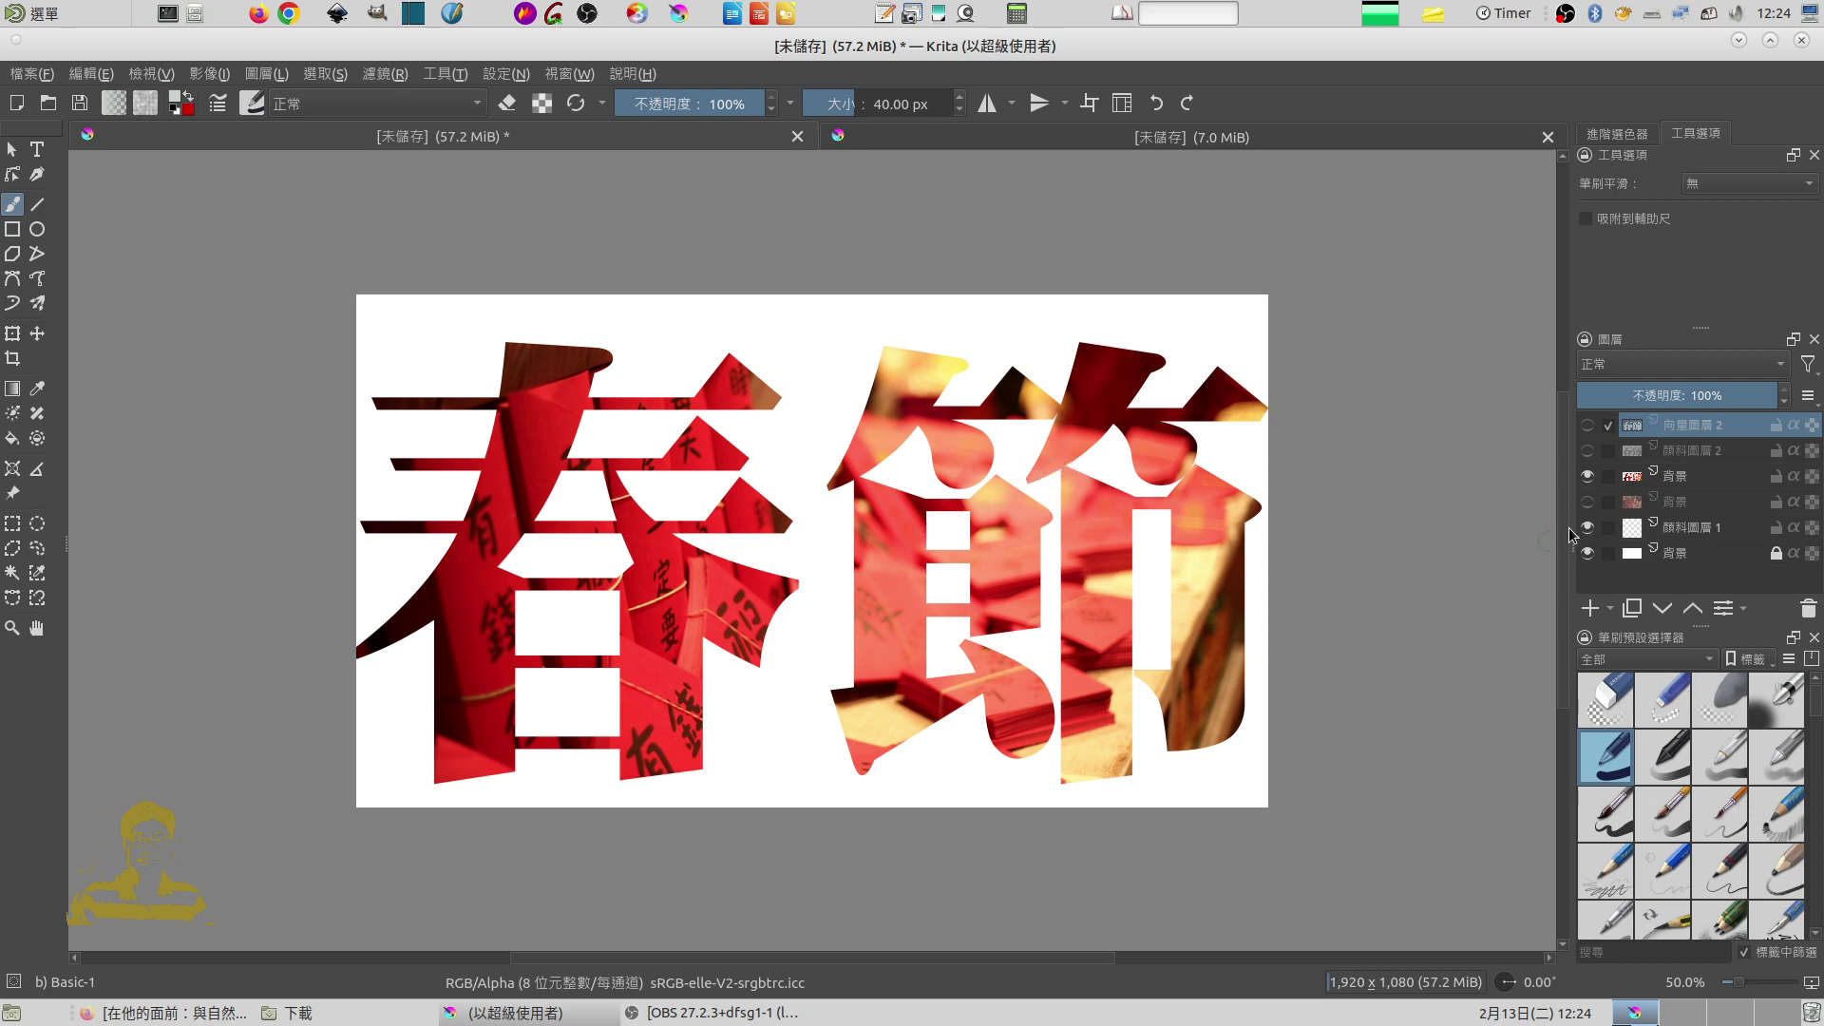
click(1588, 452)
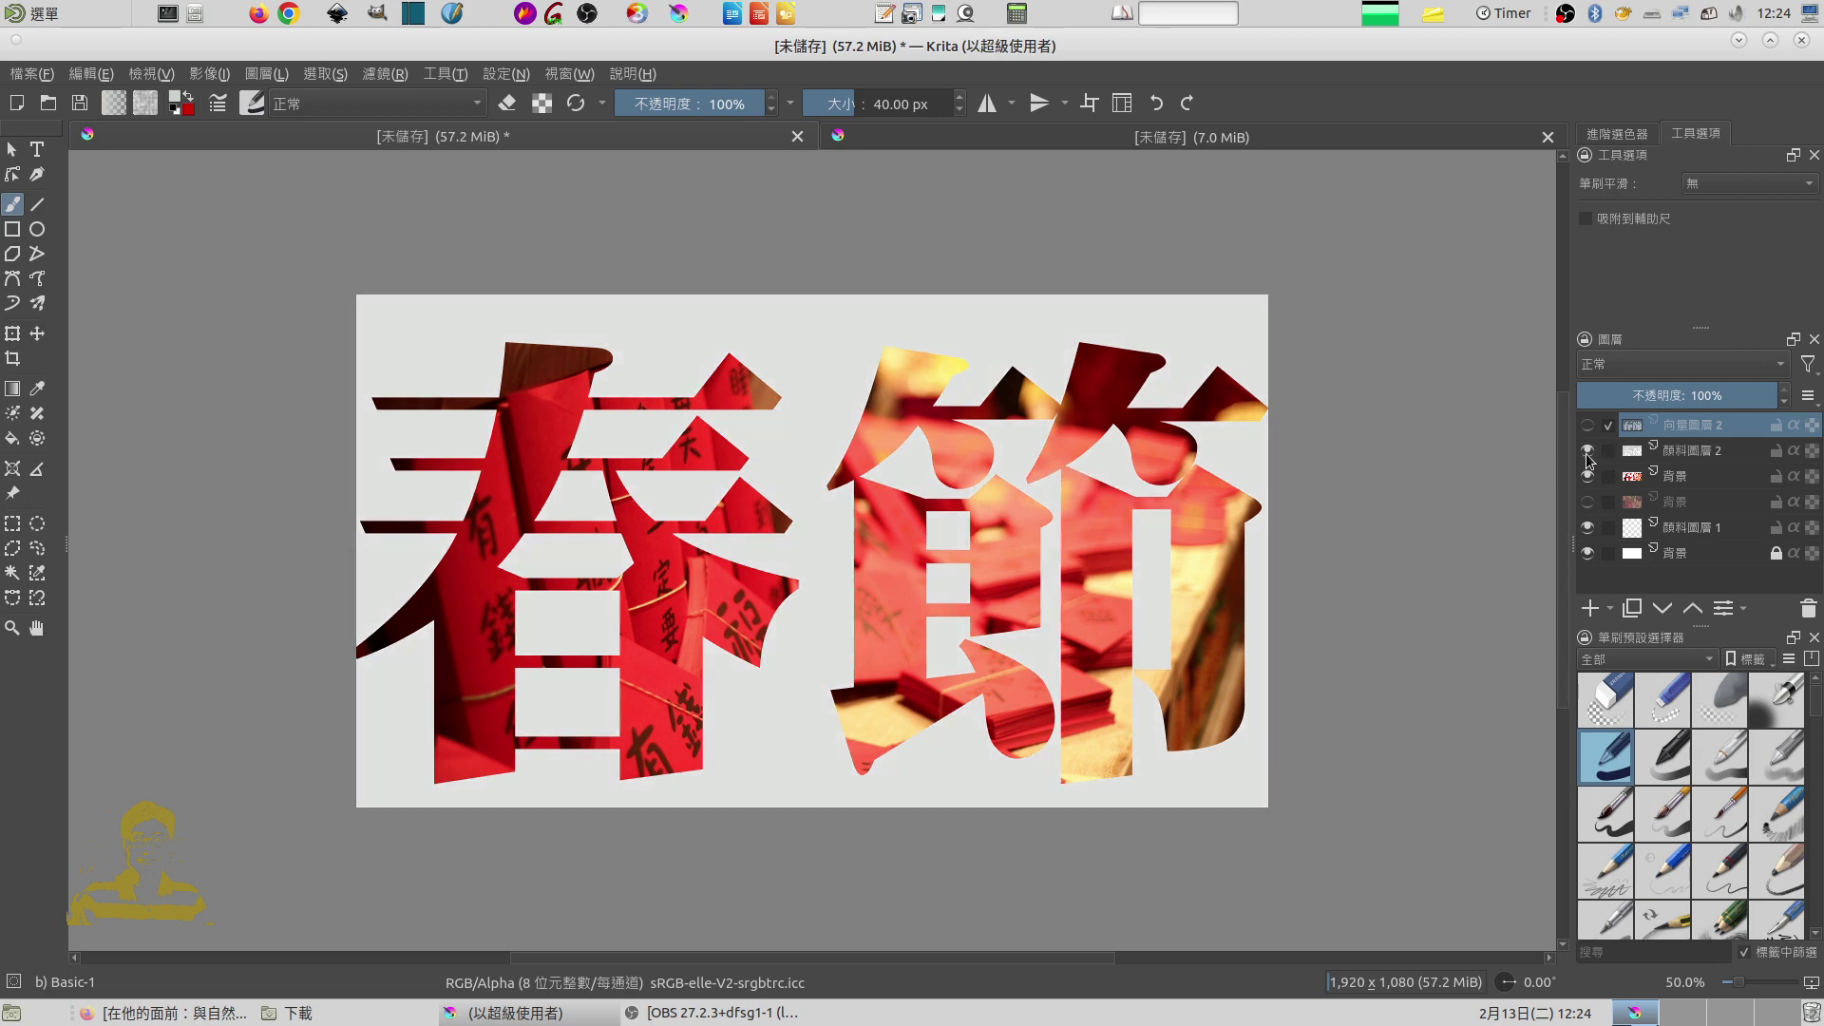
click(1588, 476)
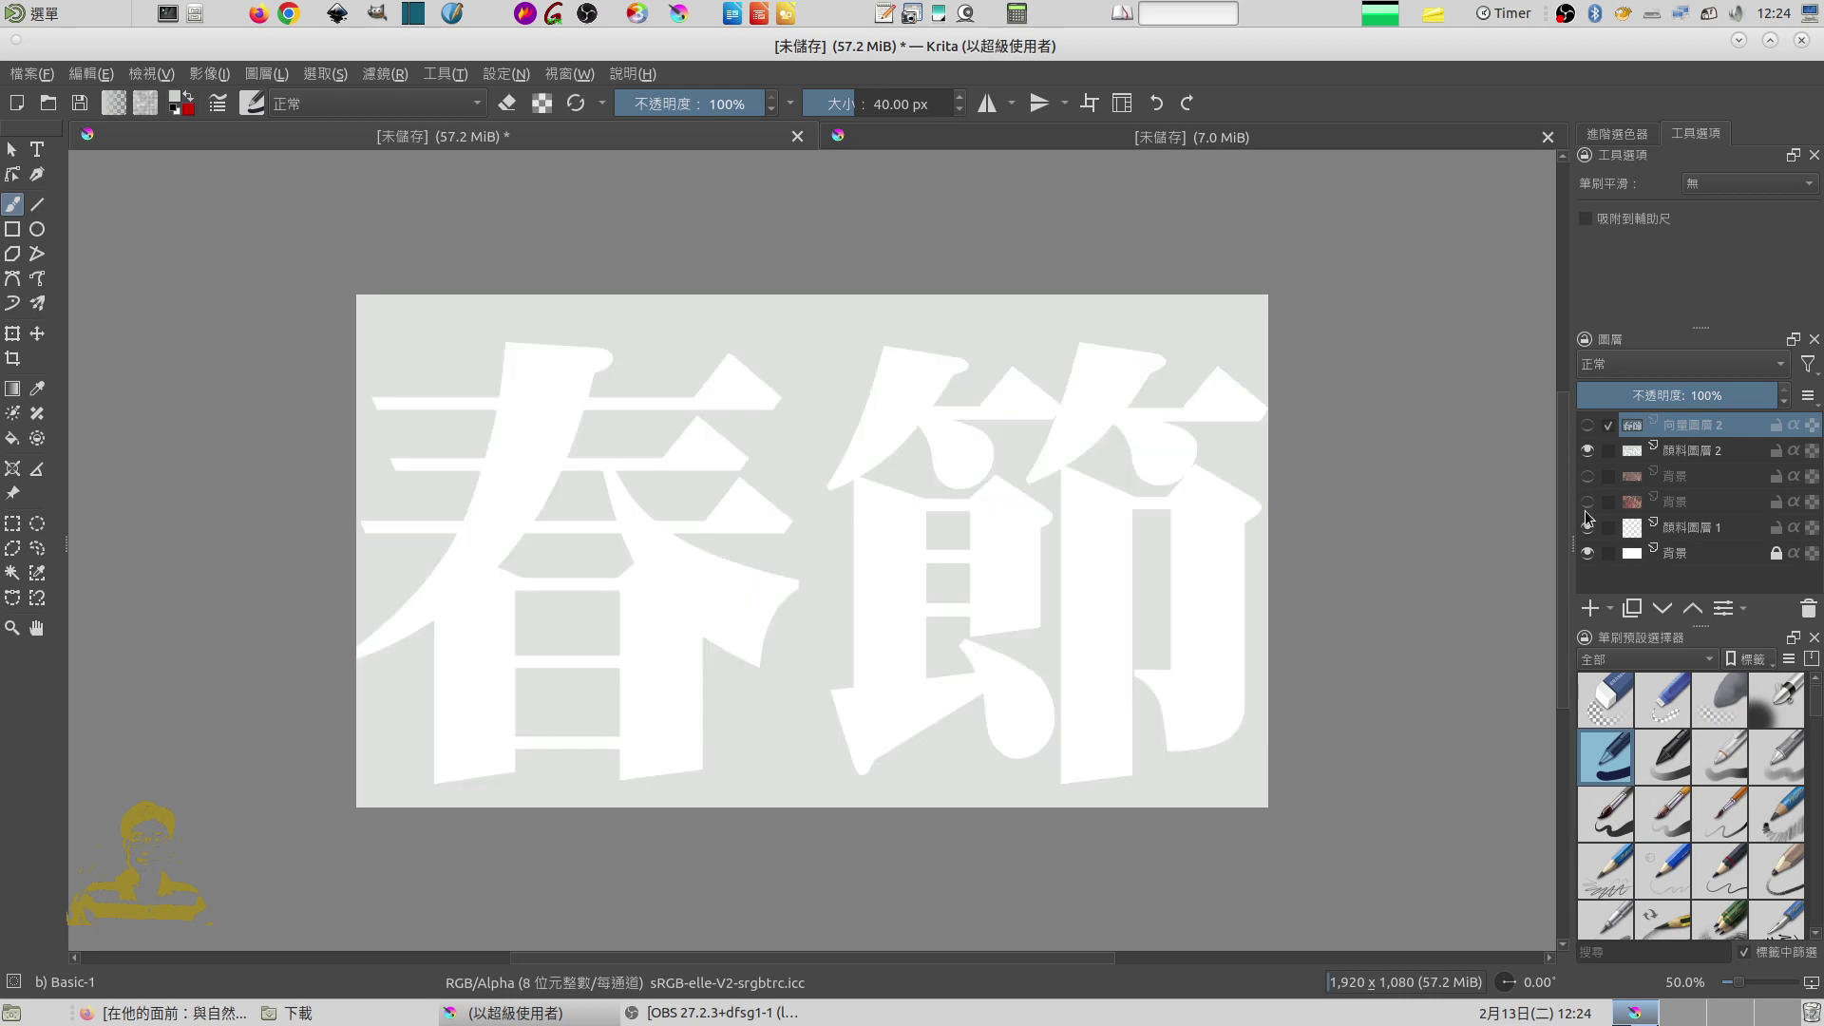
click(1588, 501)
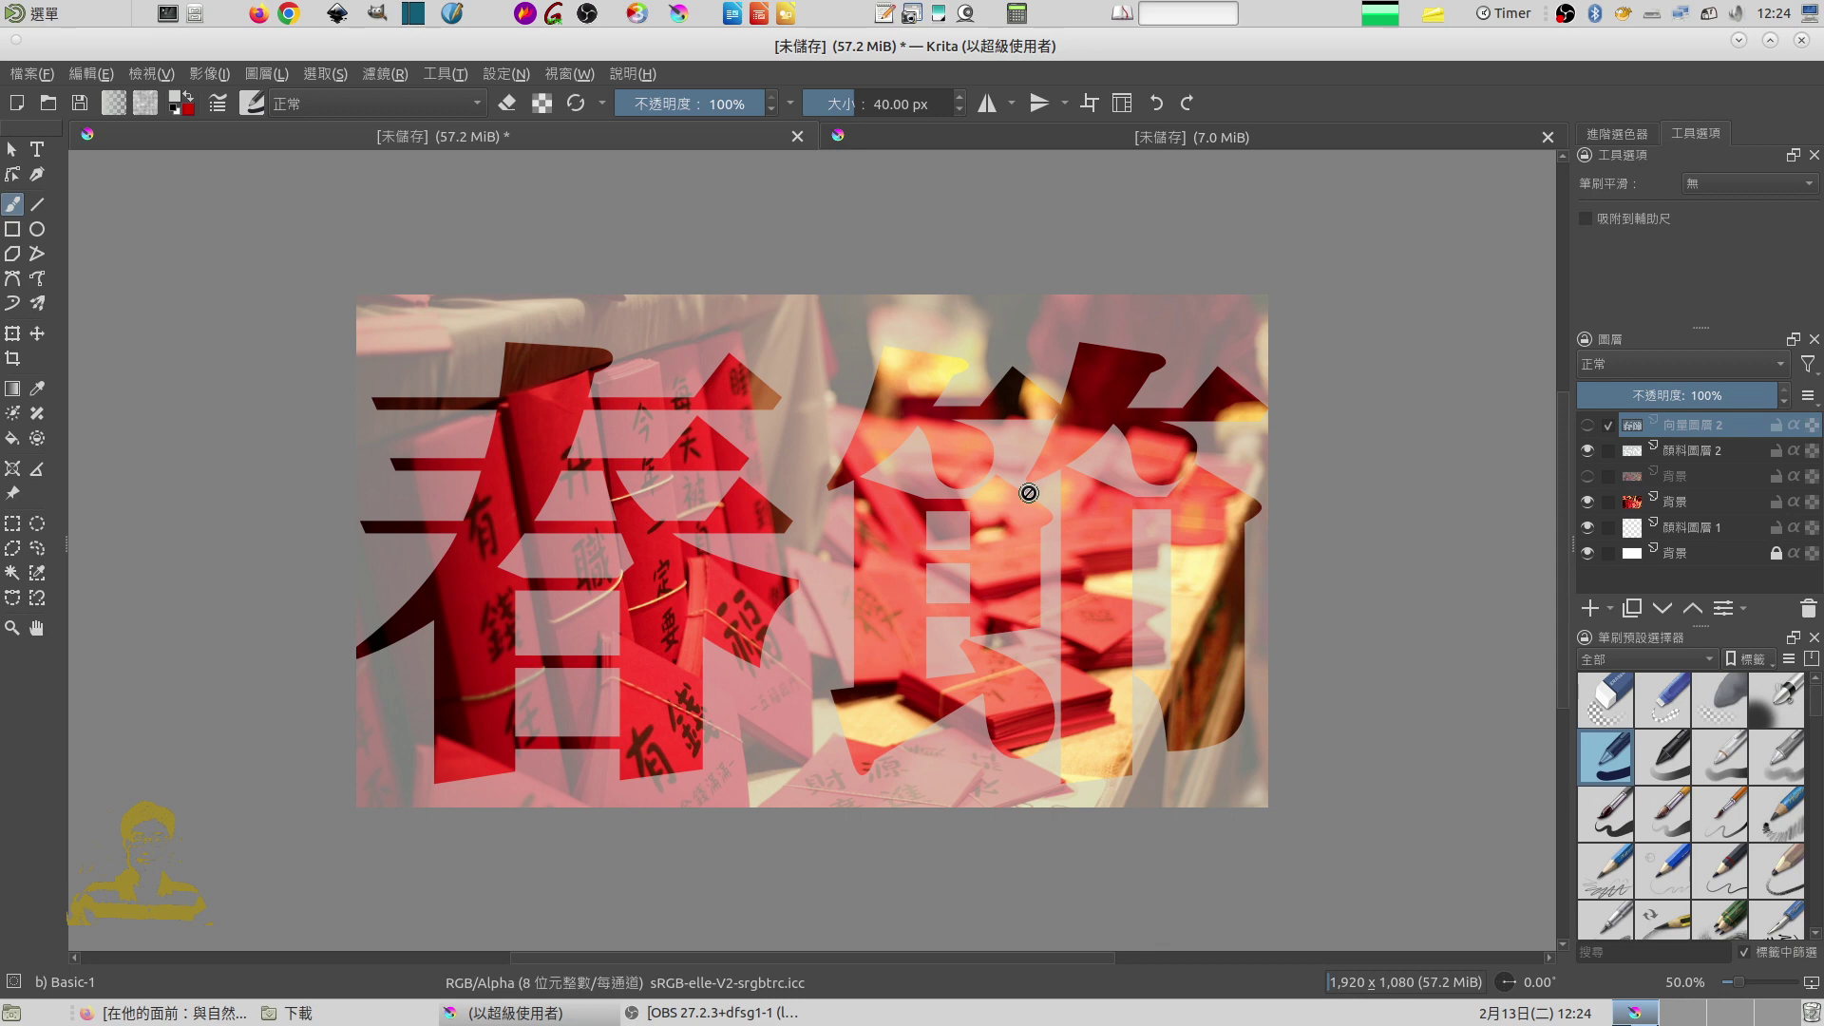
Step: Close the second document and create a new blank 1920×1080 document
click(1548, 138)
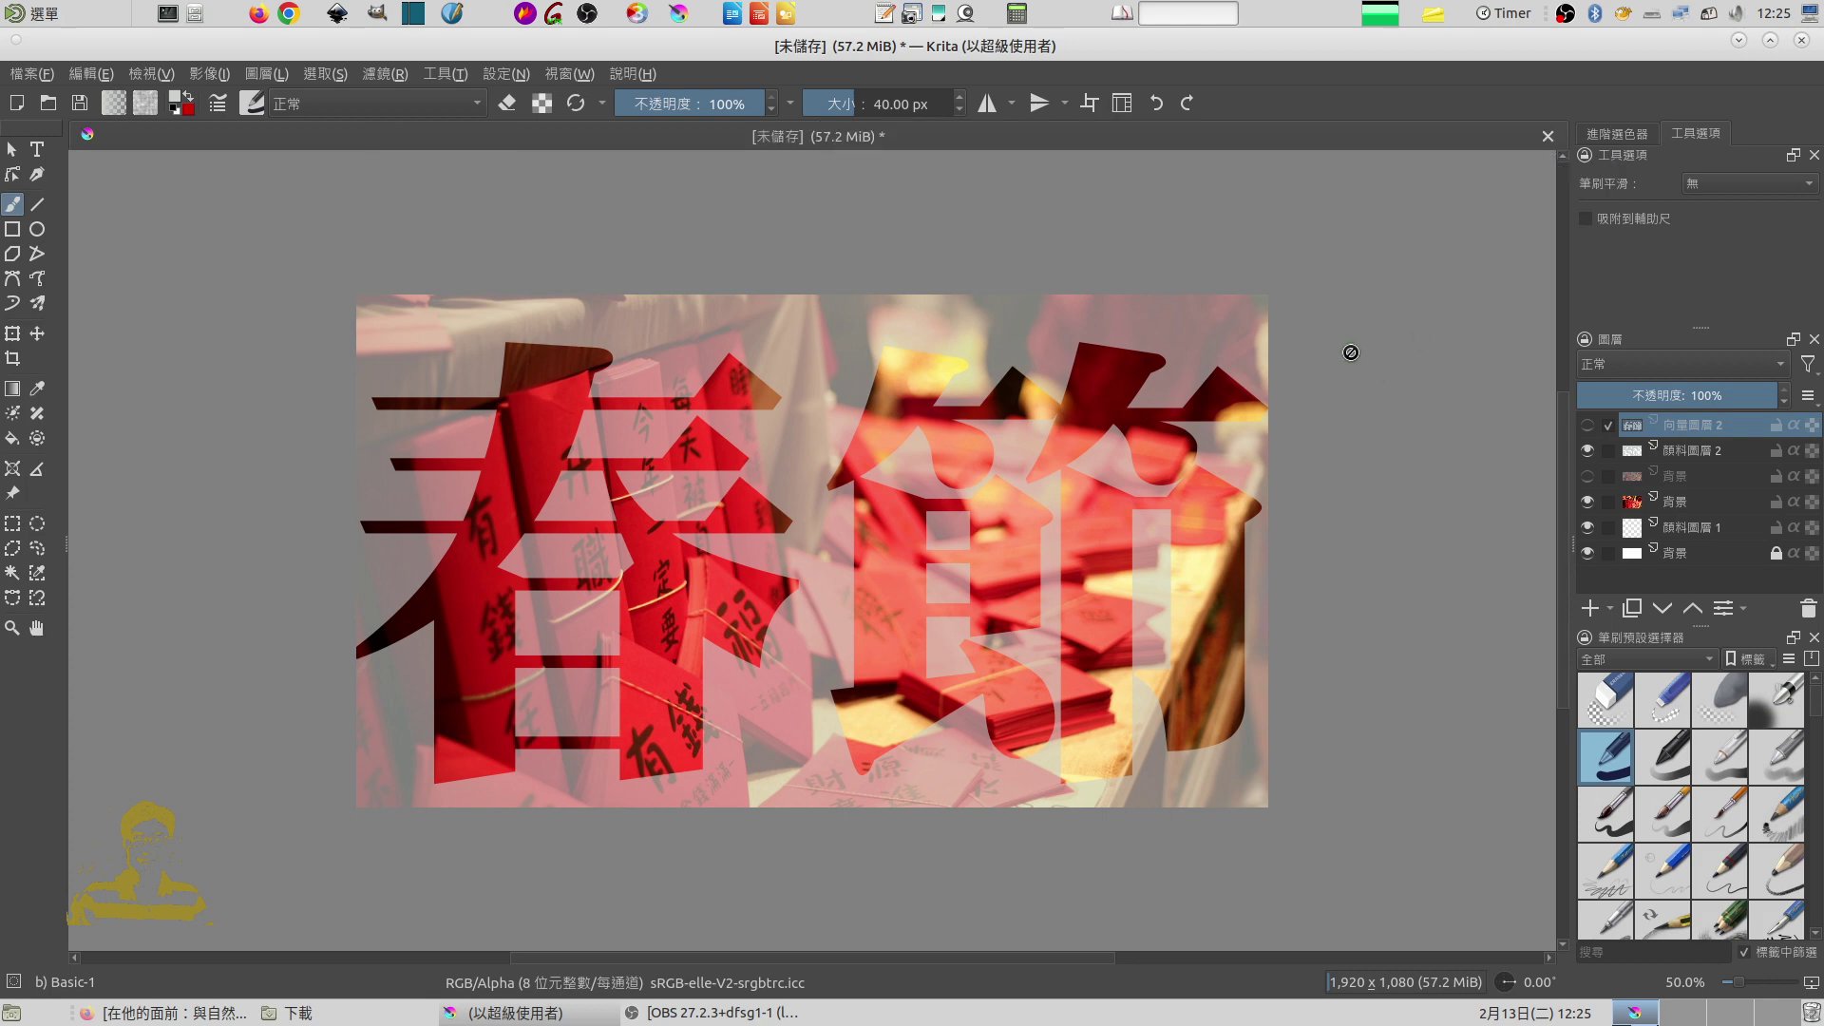
click(27, 76)
click(59, 97)
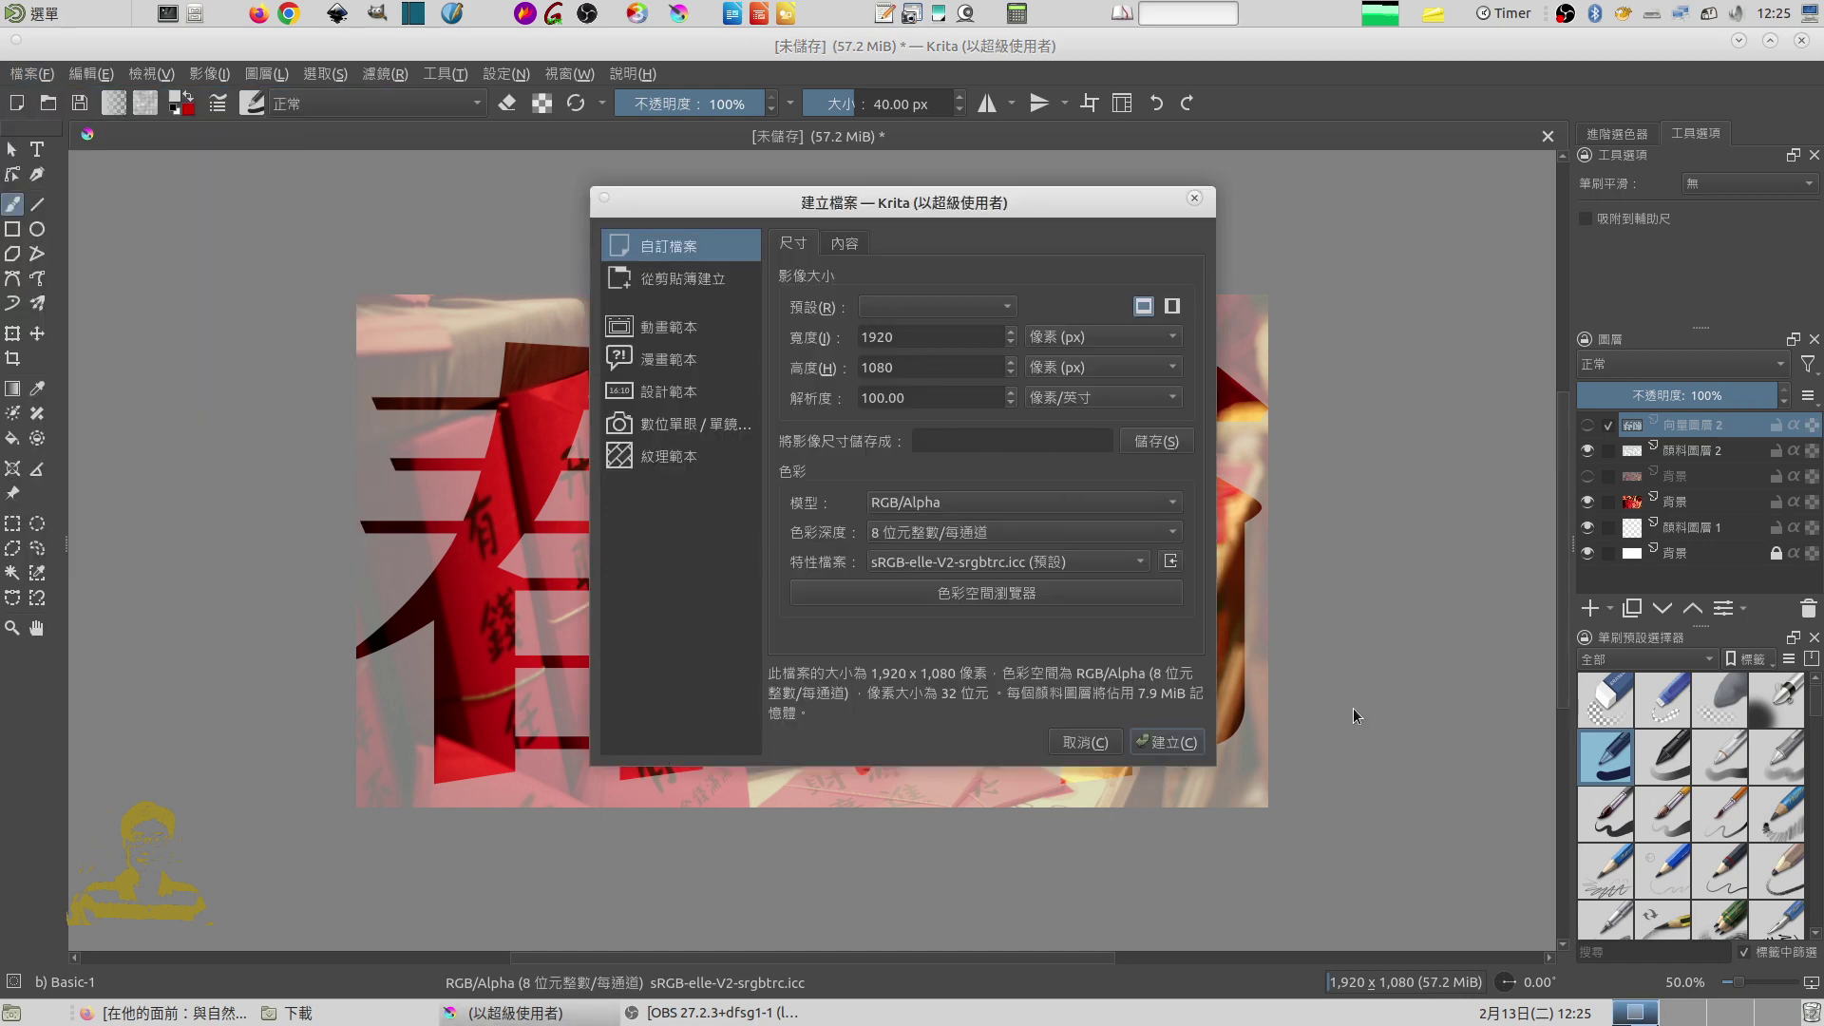
key(Return)
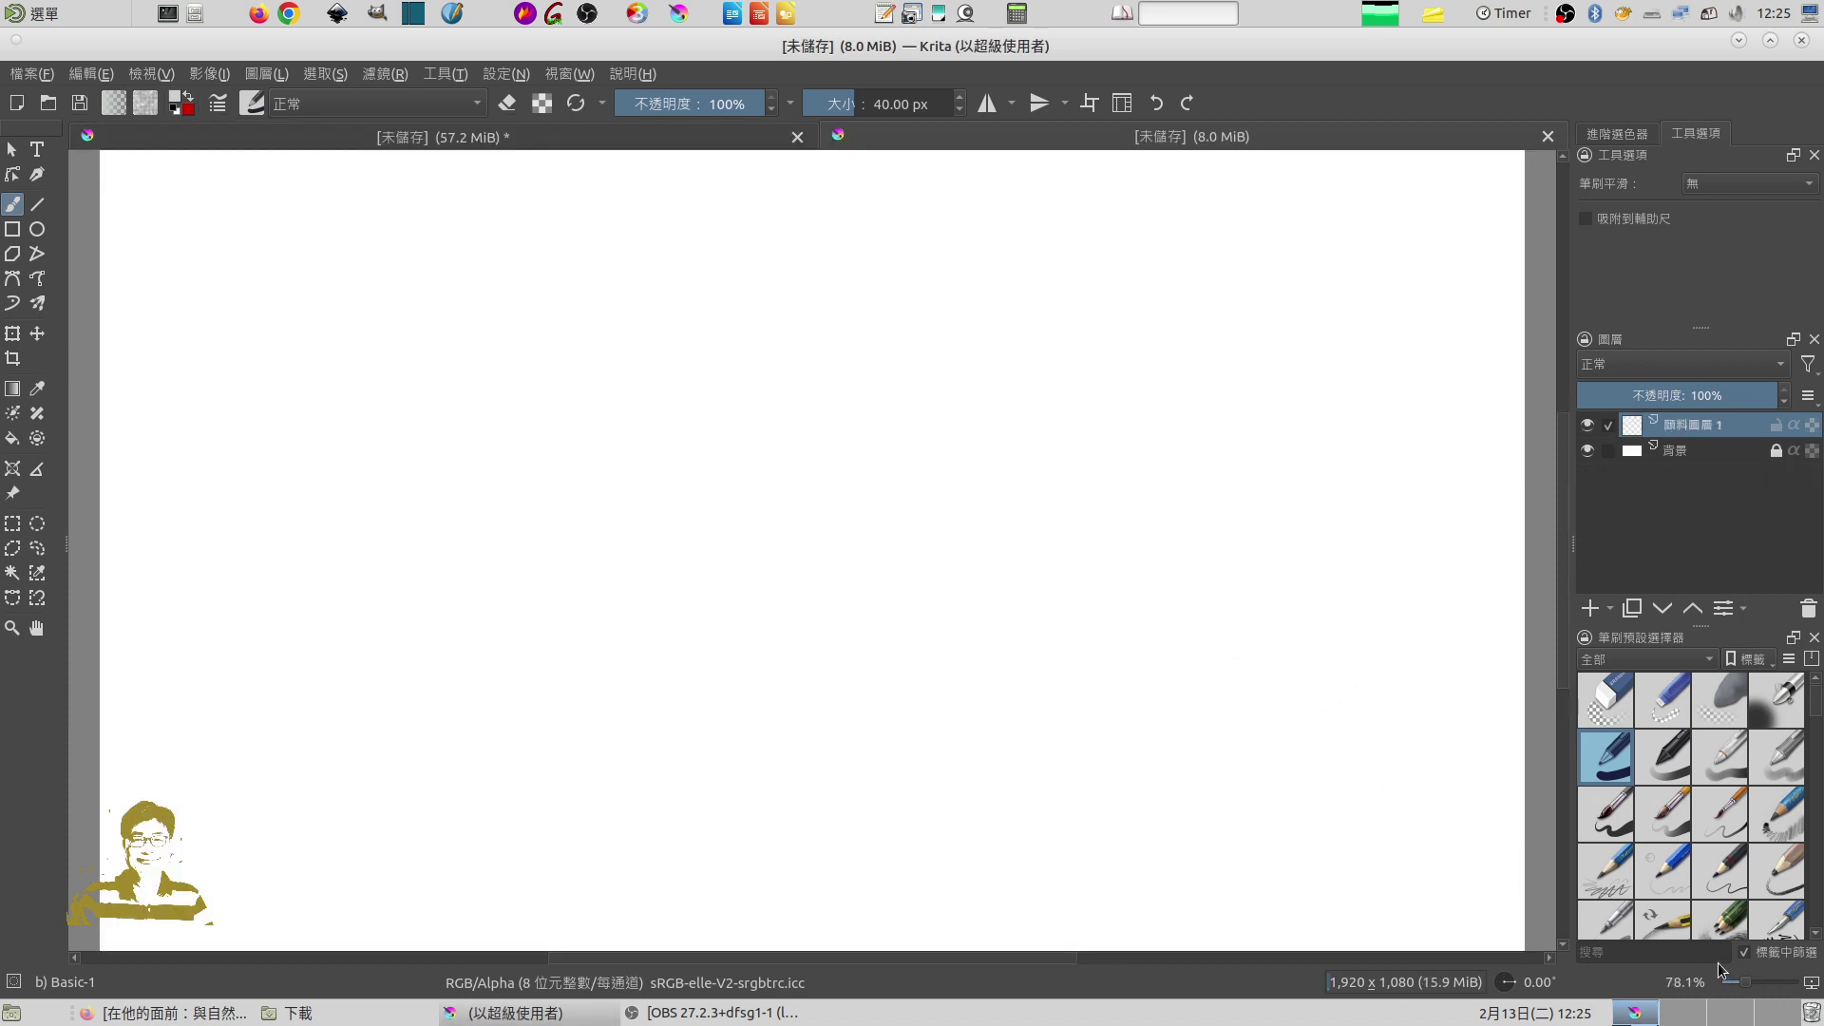
Step: Zoom to 50% and insert the red-envelope JPEG from Downloads as a new layer
click(1746, 984)
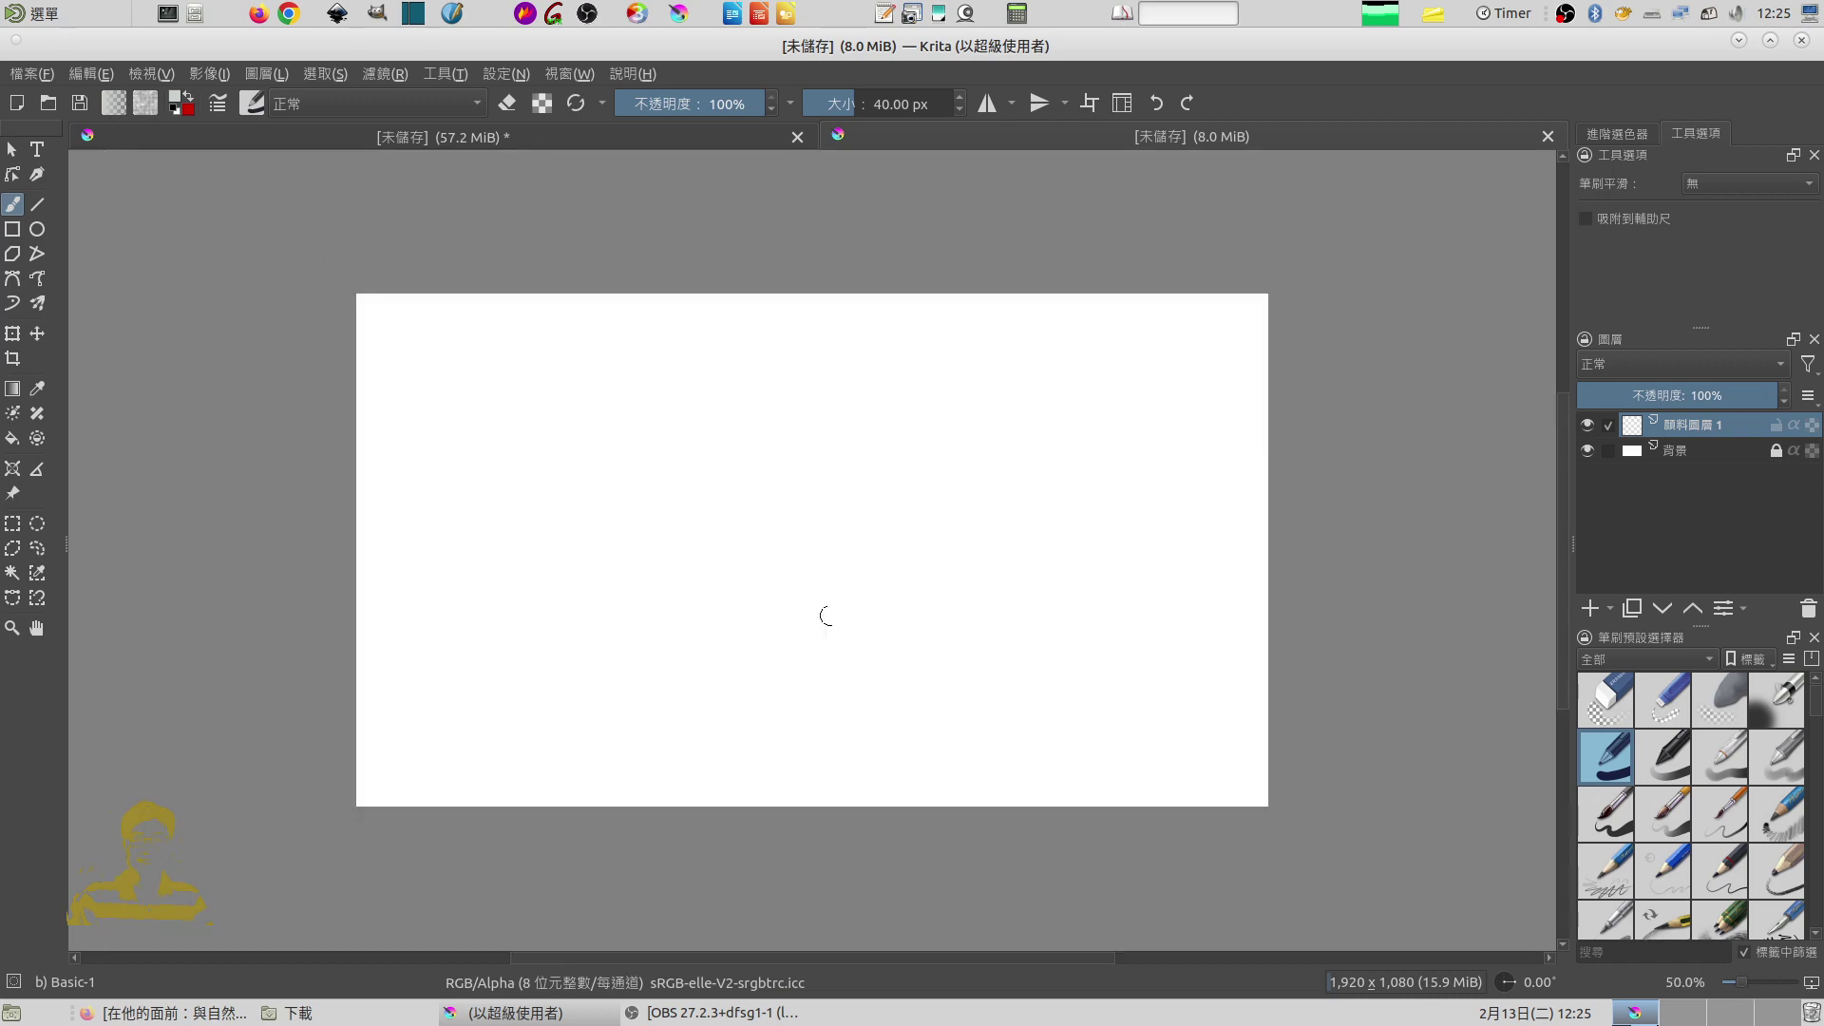
click(298, 1015)
drag(1045, 525, 635, 505)
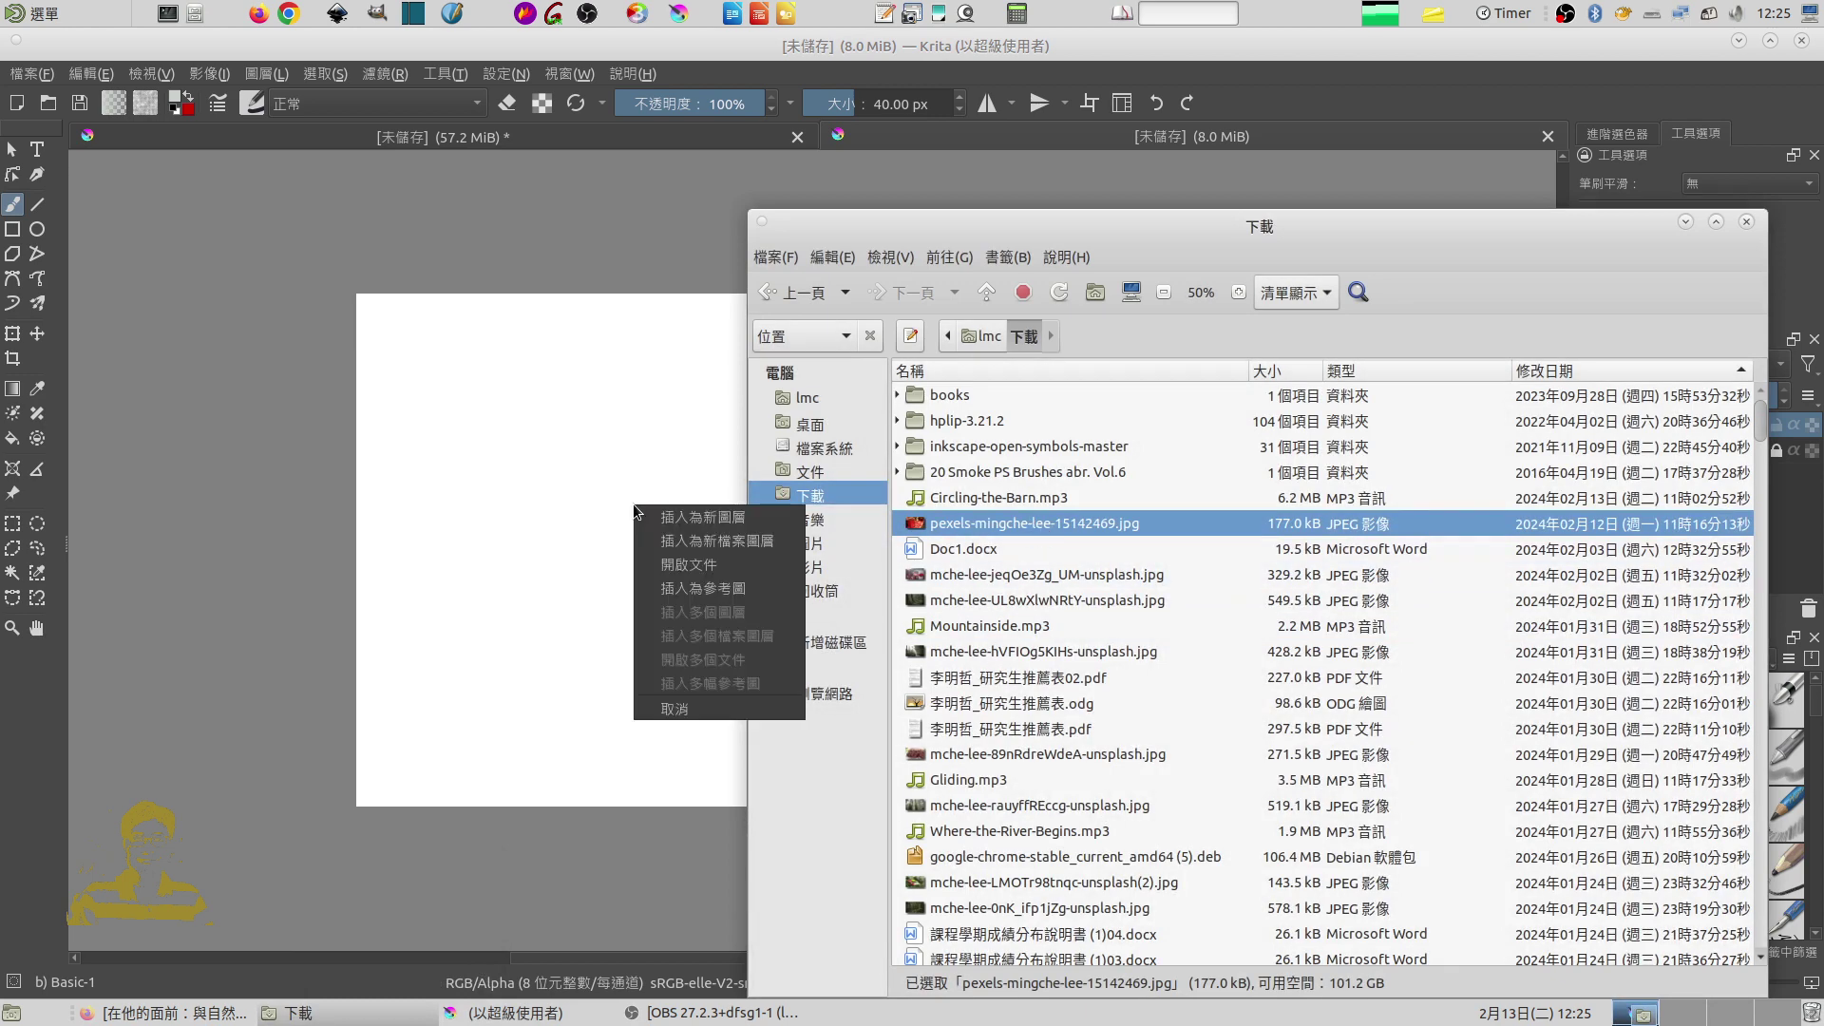
click(709, 517)
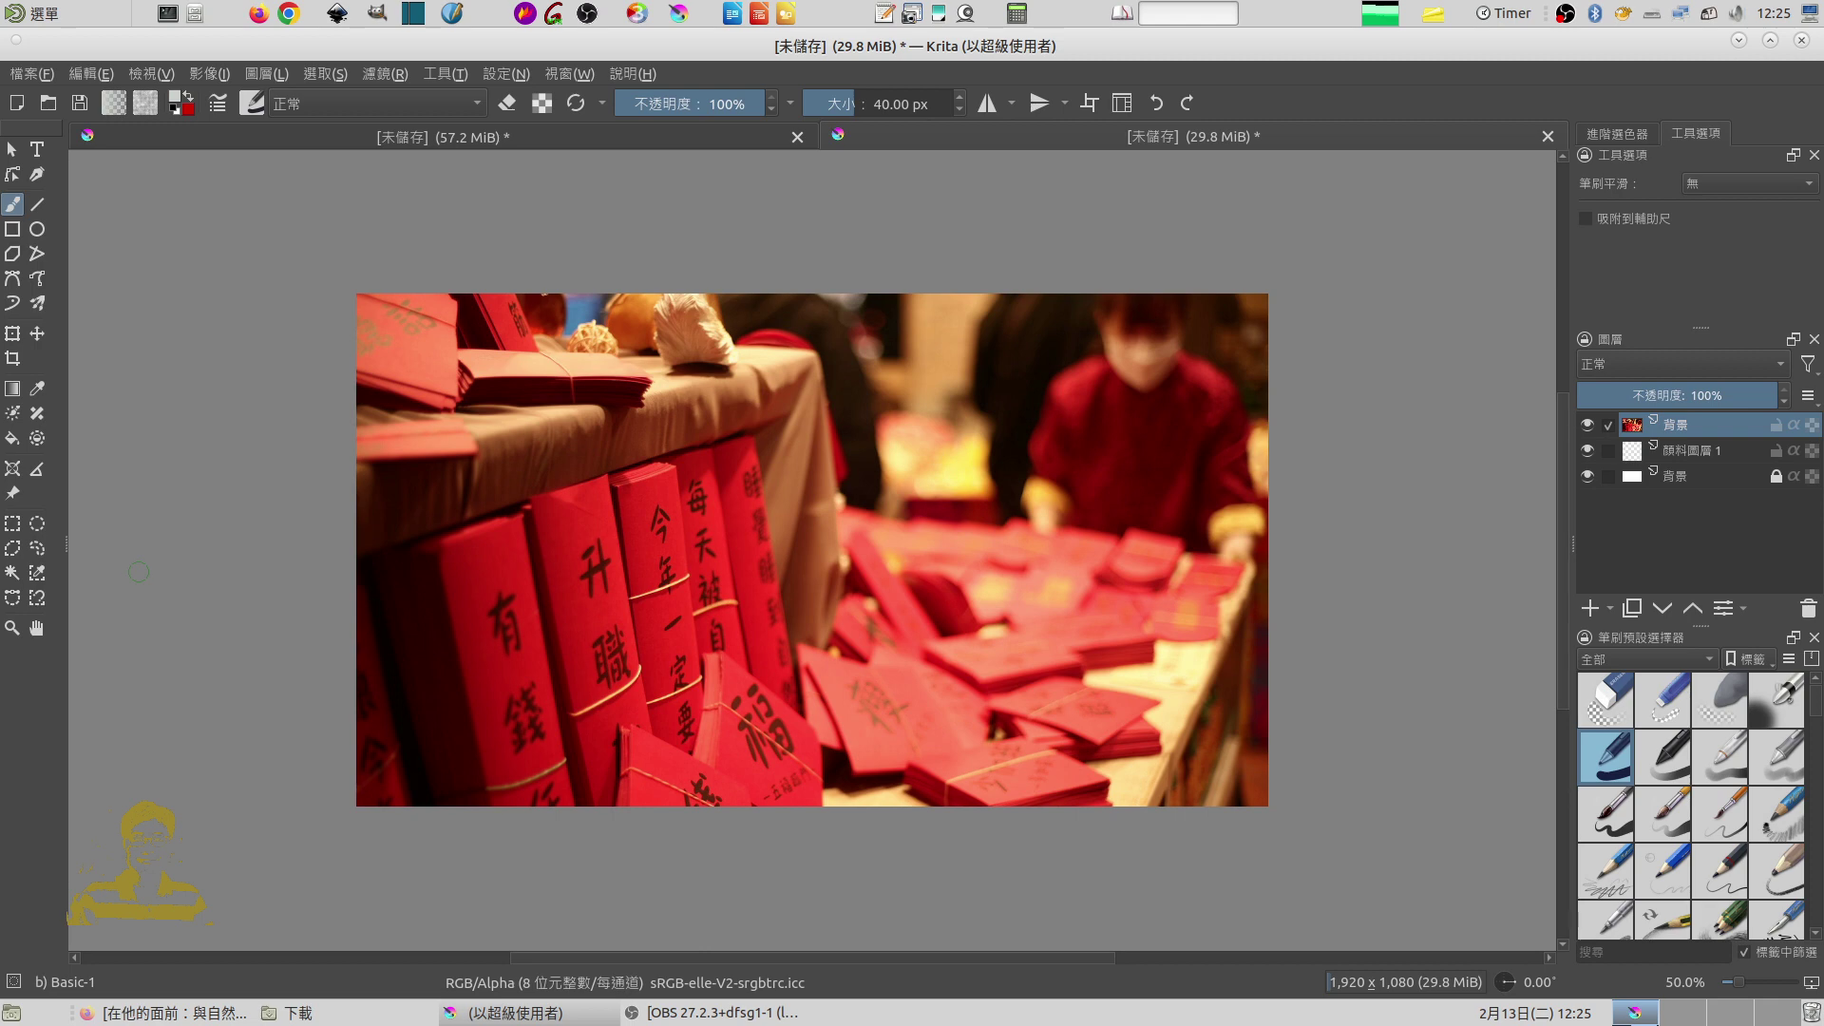
Step: Switch from the Move tool to the Transform tool on the red-envelope photo layer
click(39, 335)
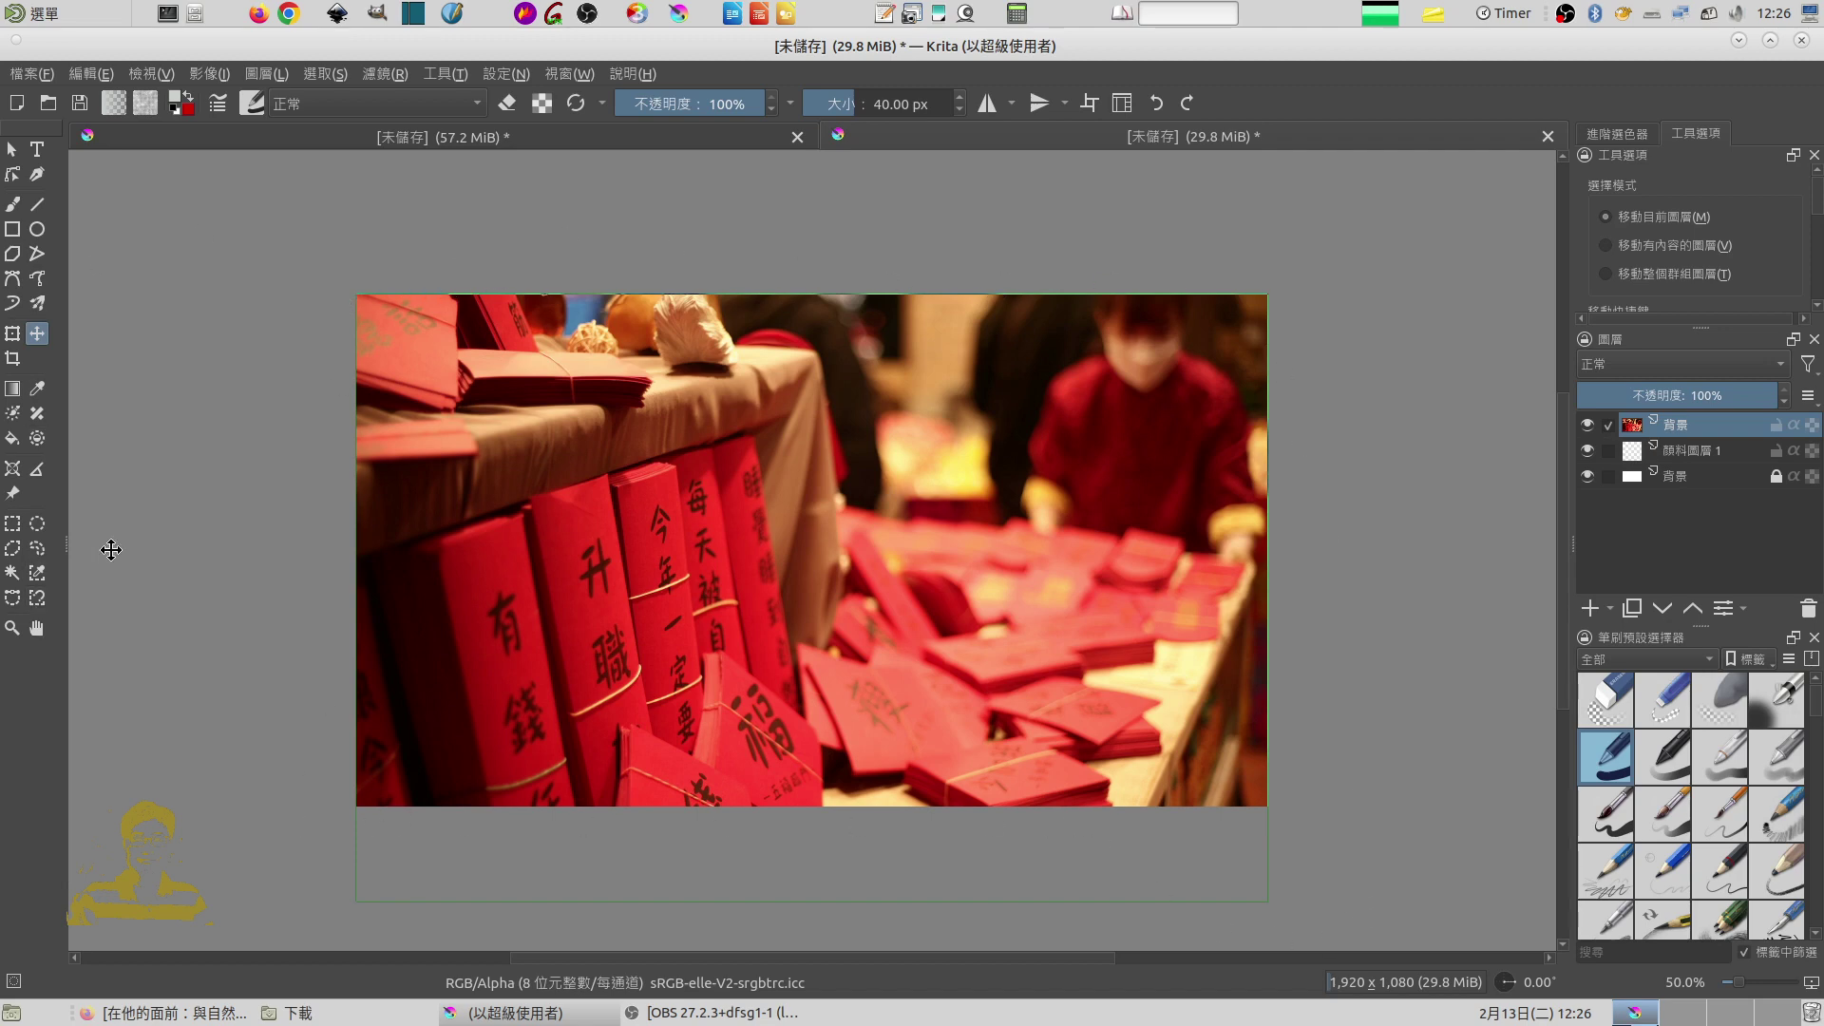
click(12, 335)
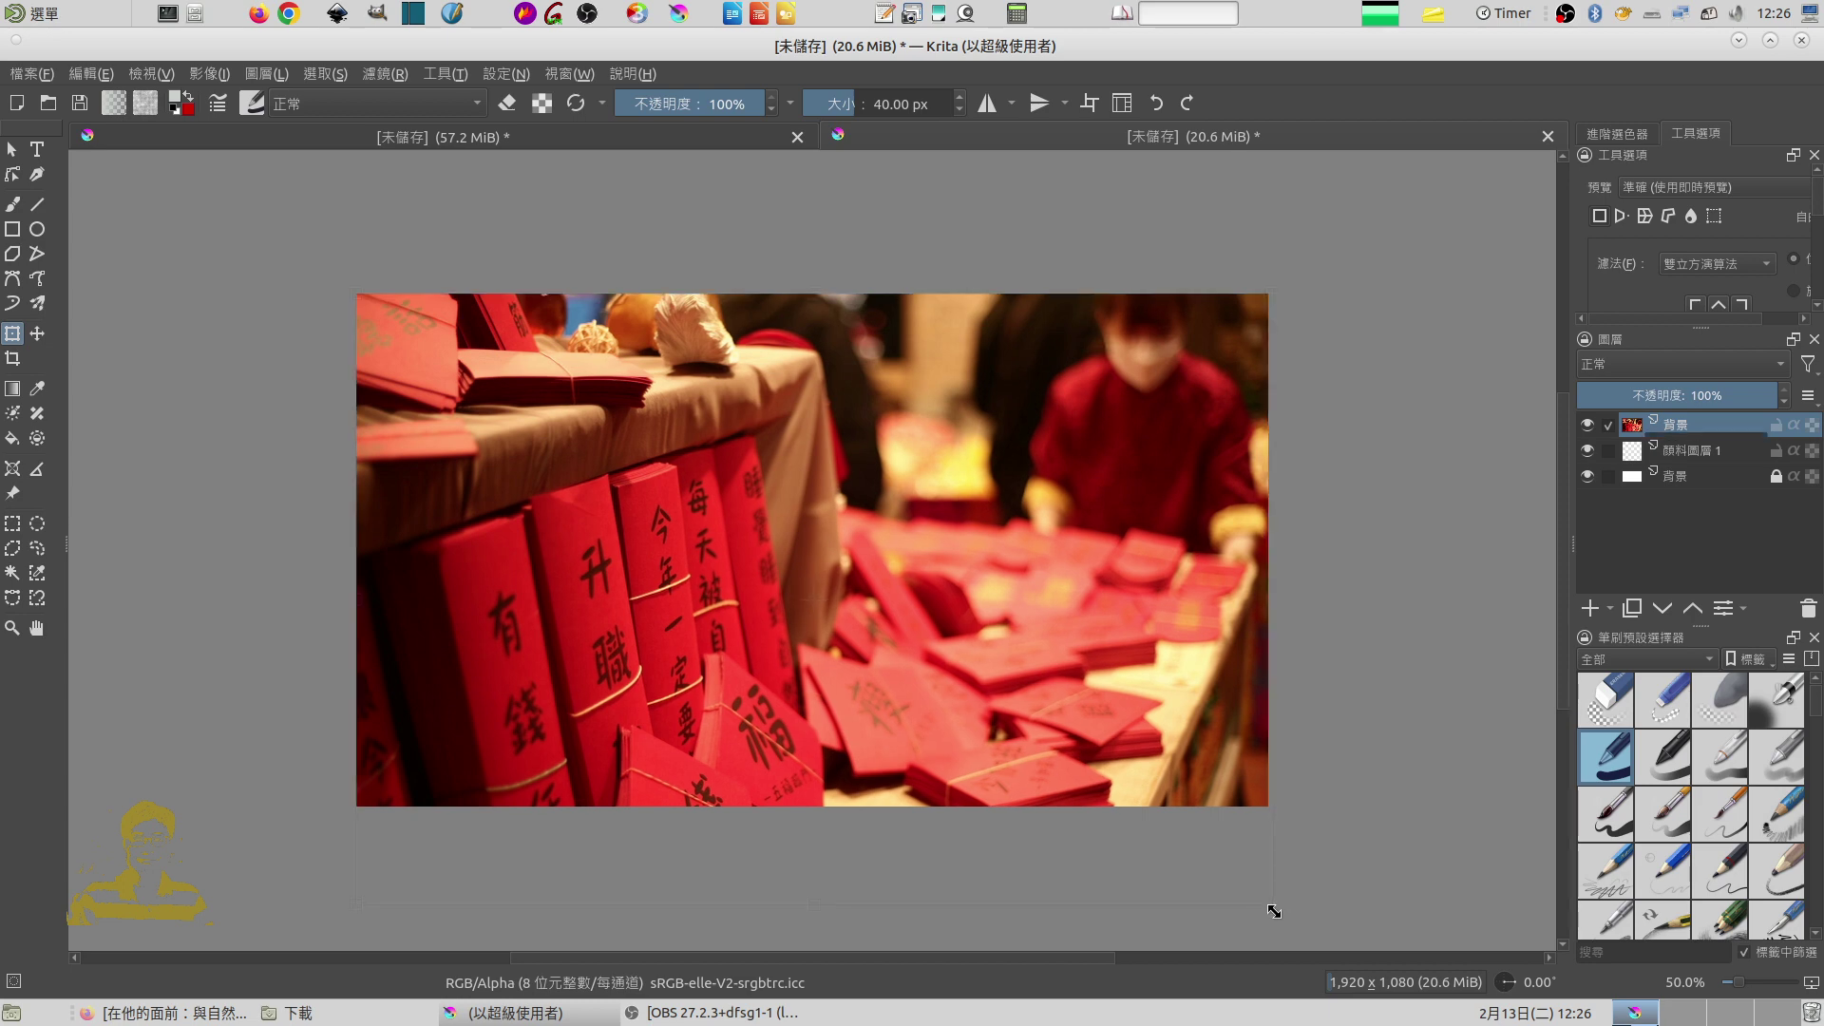
Step: Scale the red-envelope photo down with a margin, reposition it, and return to 50% zoom
drag(1269, 902, 1343, 966)
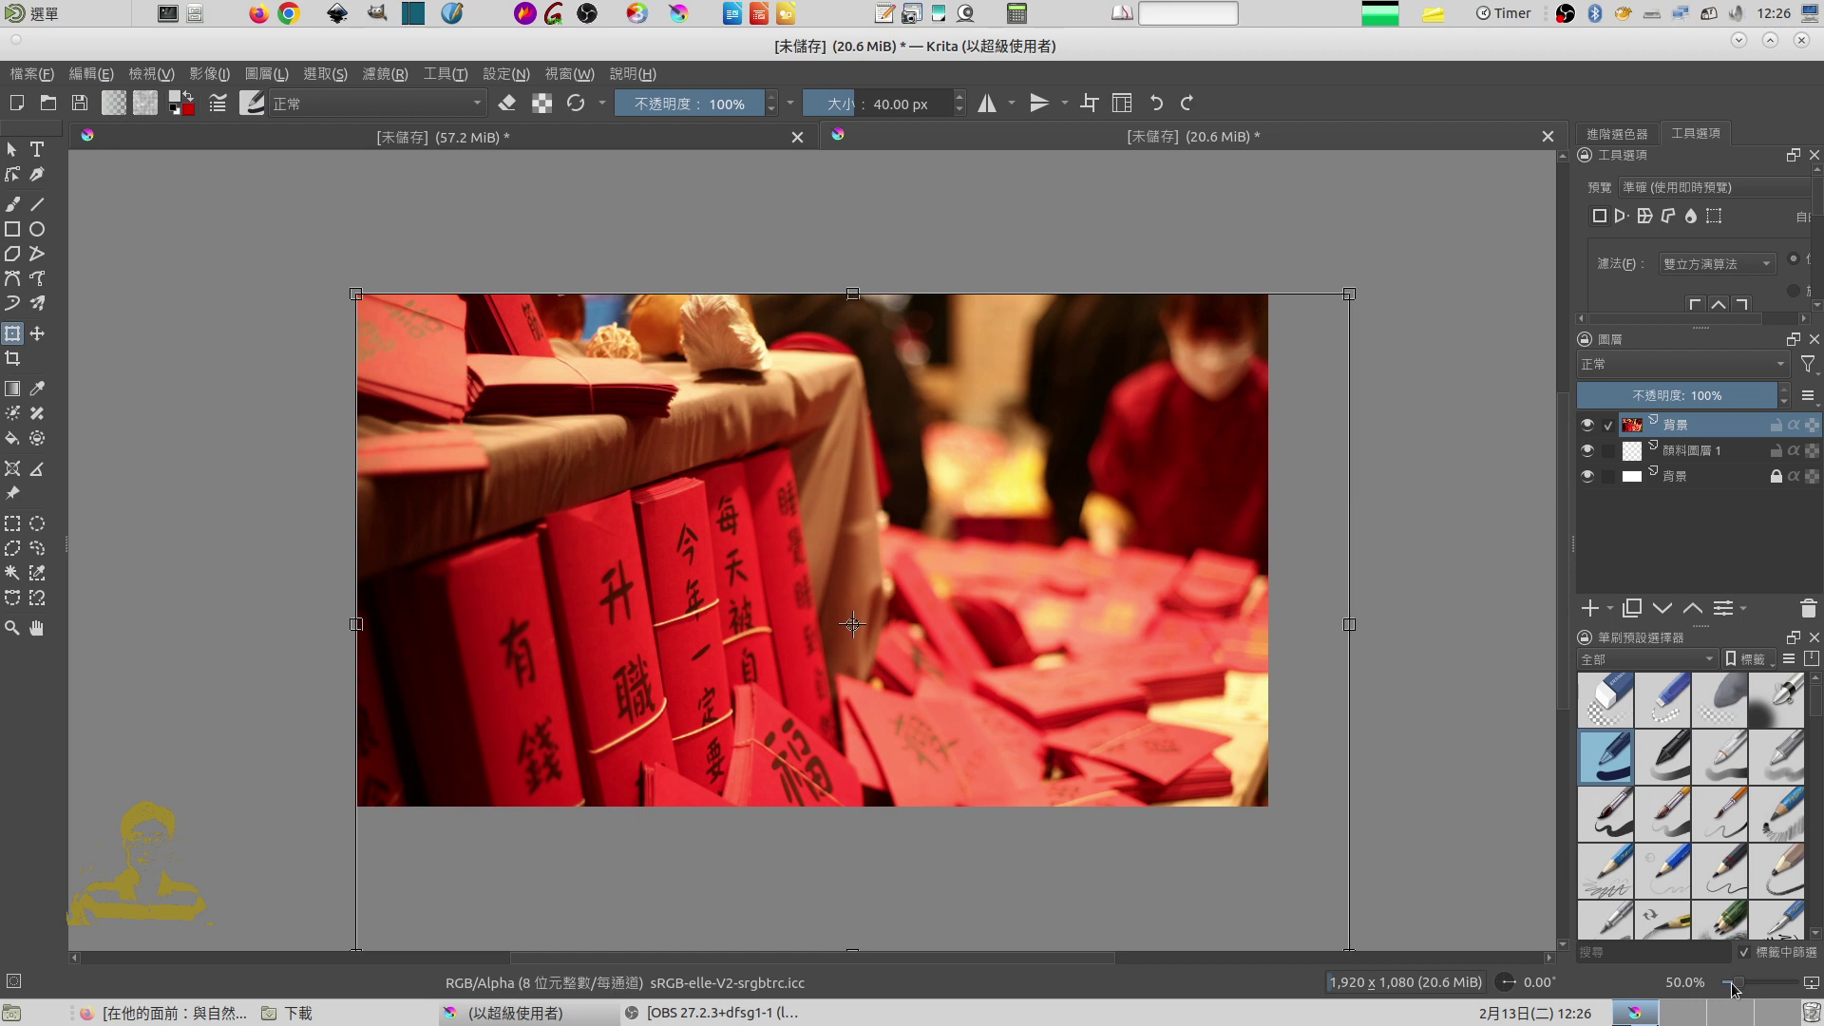
scroll(1734, 991, down, 2)
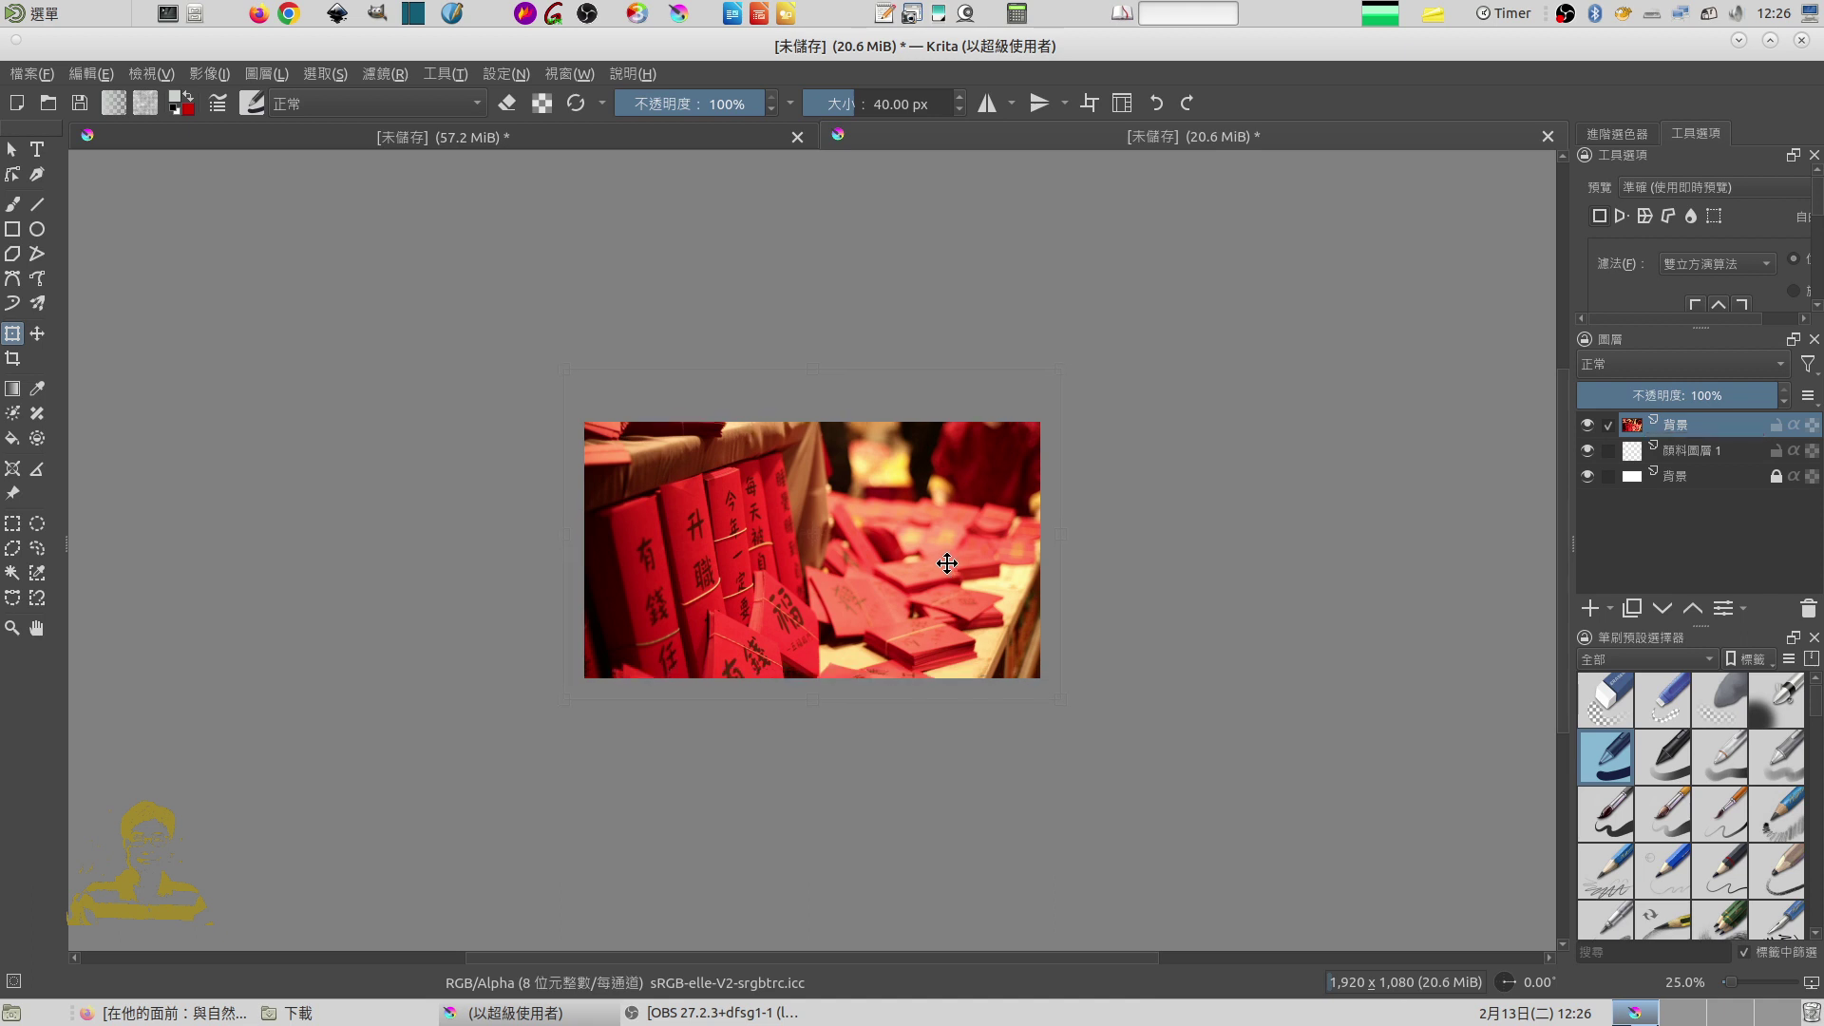
drag(948, 574, 932, 548)
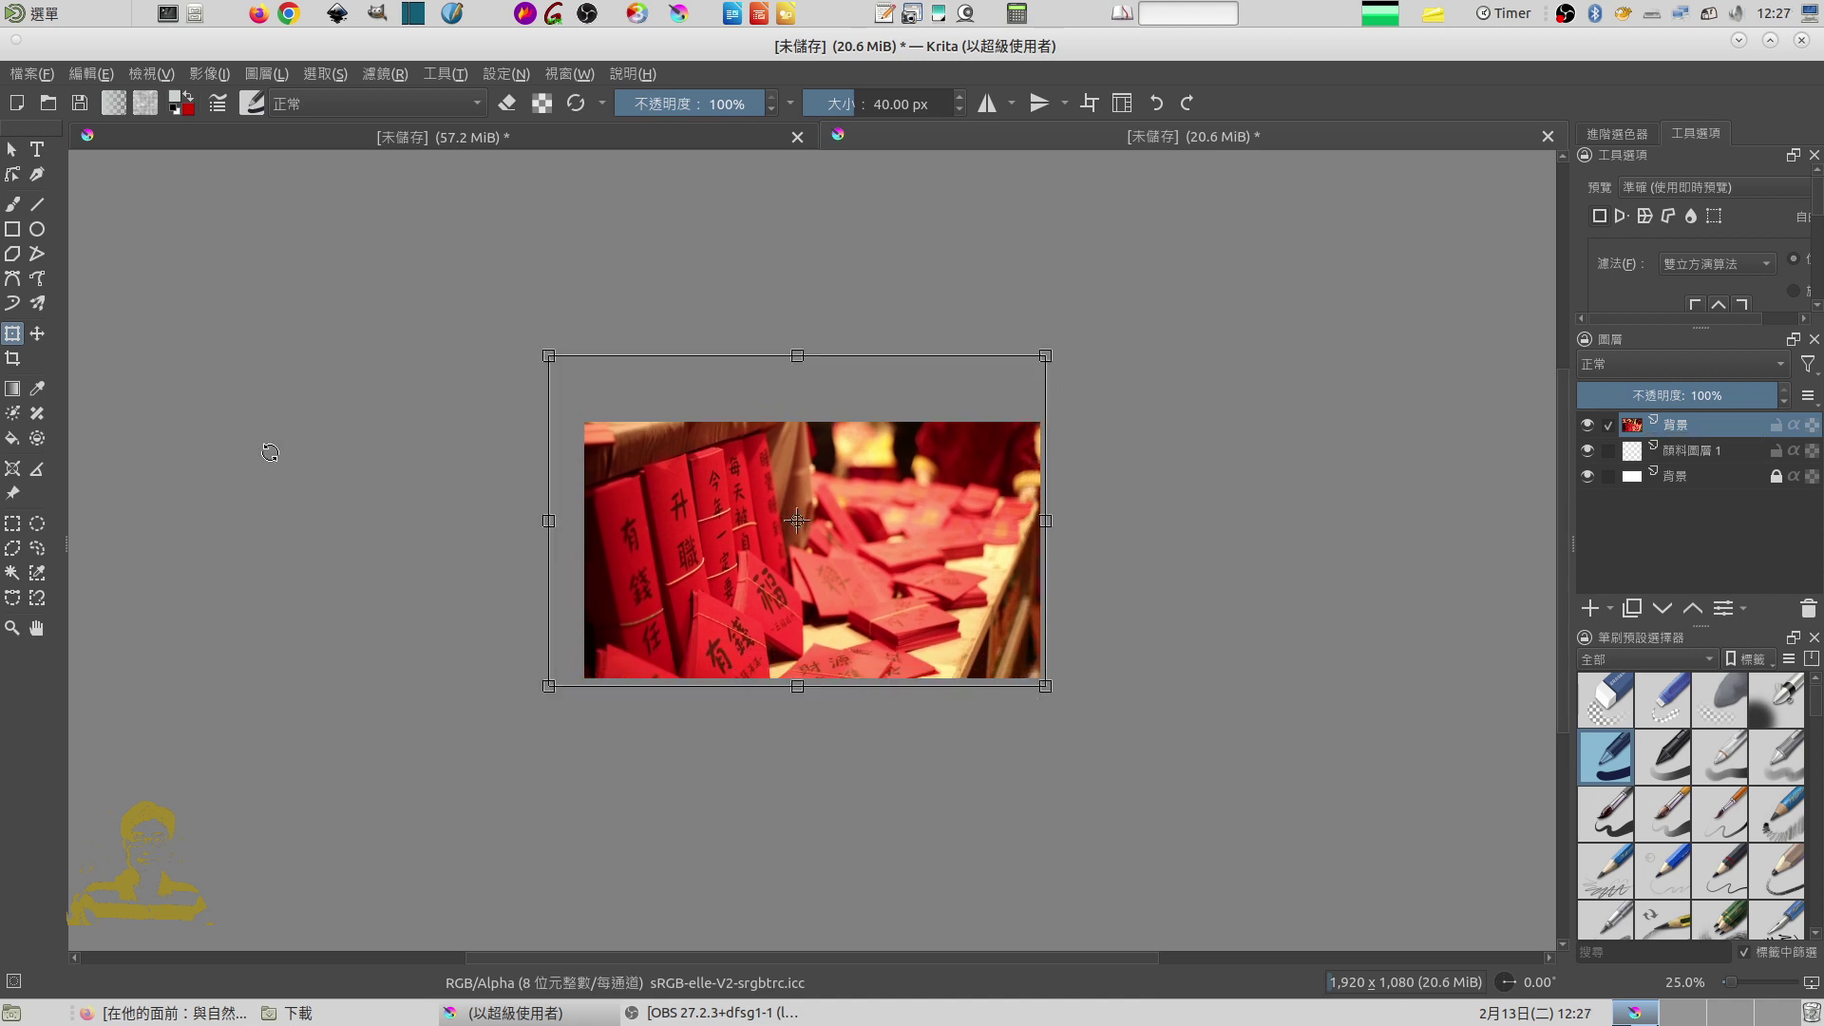
click(37, 334)
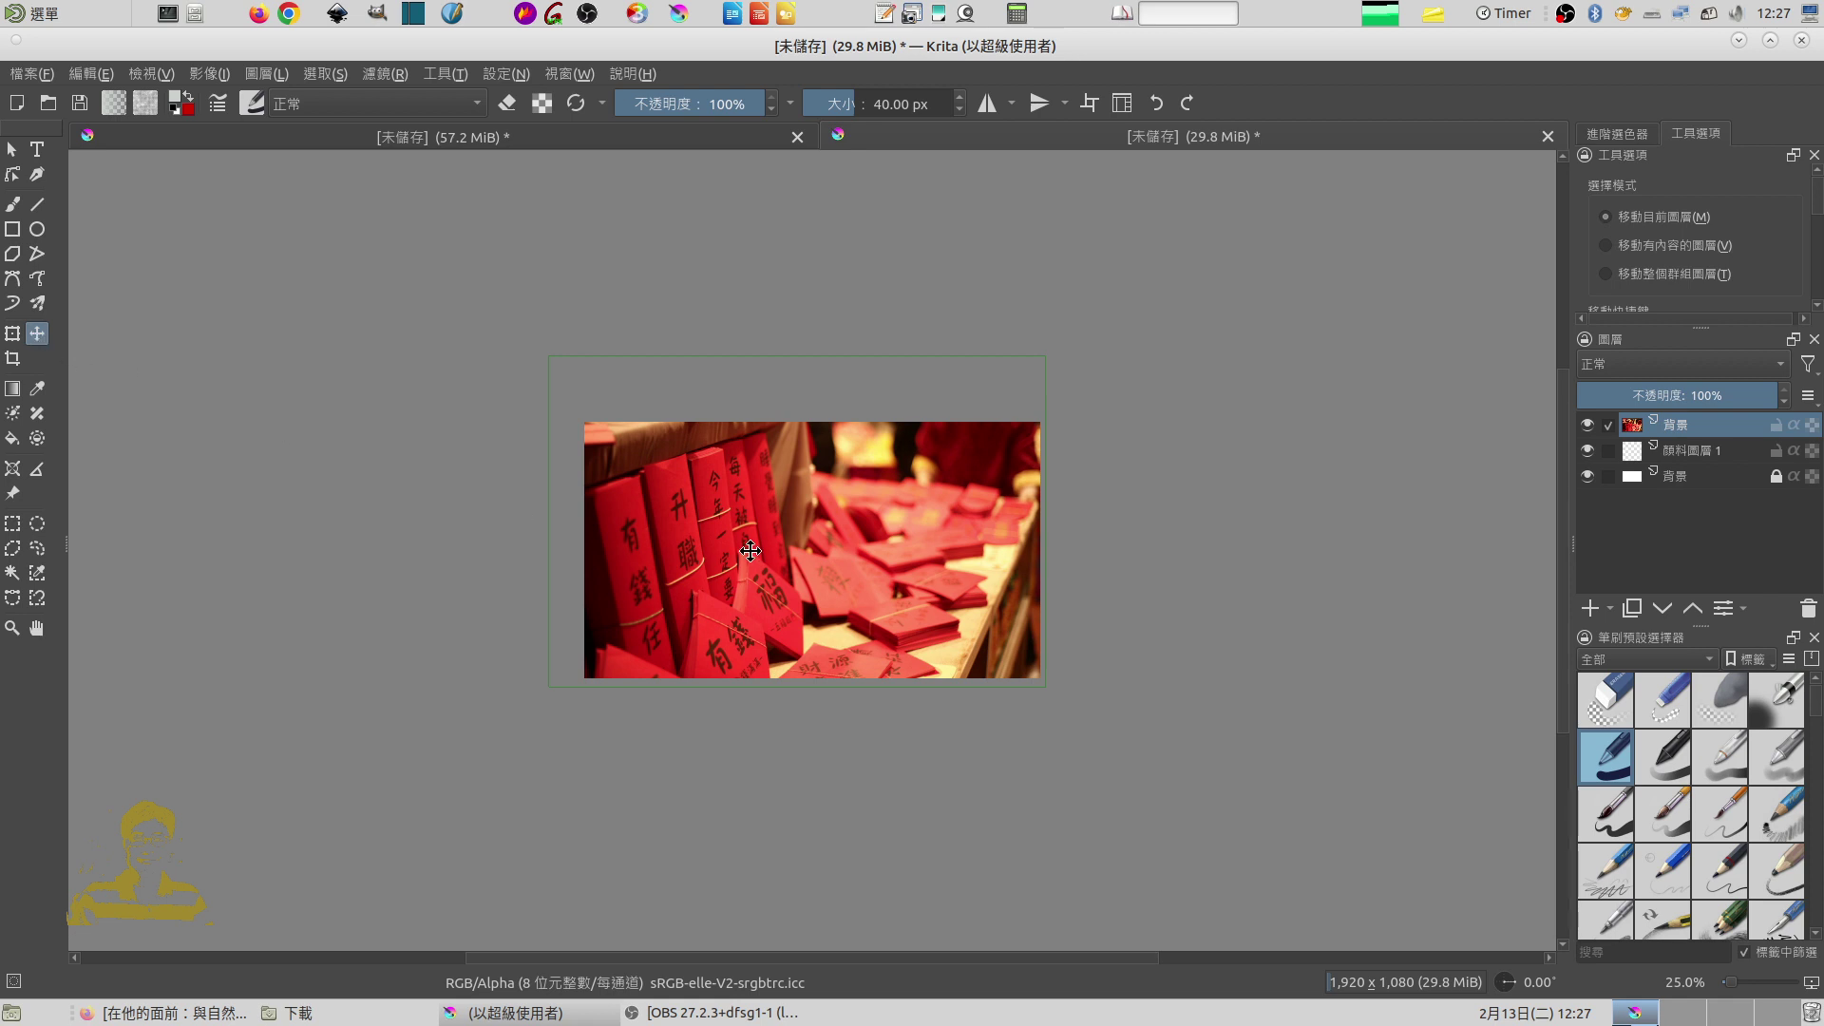
drag(751, 550, 755, 557)
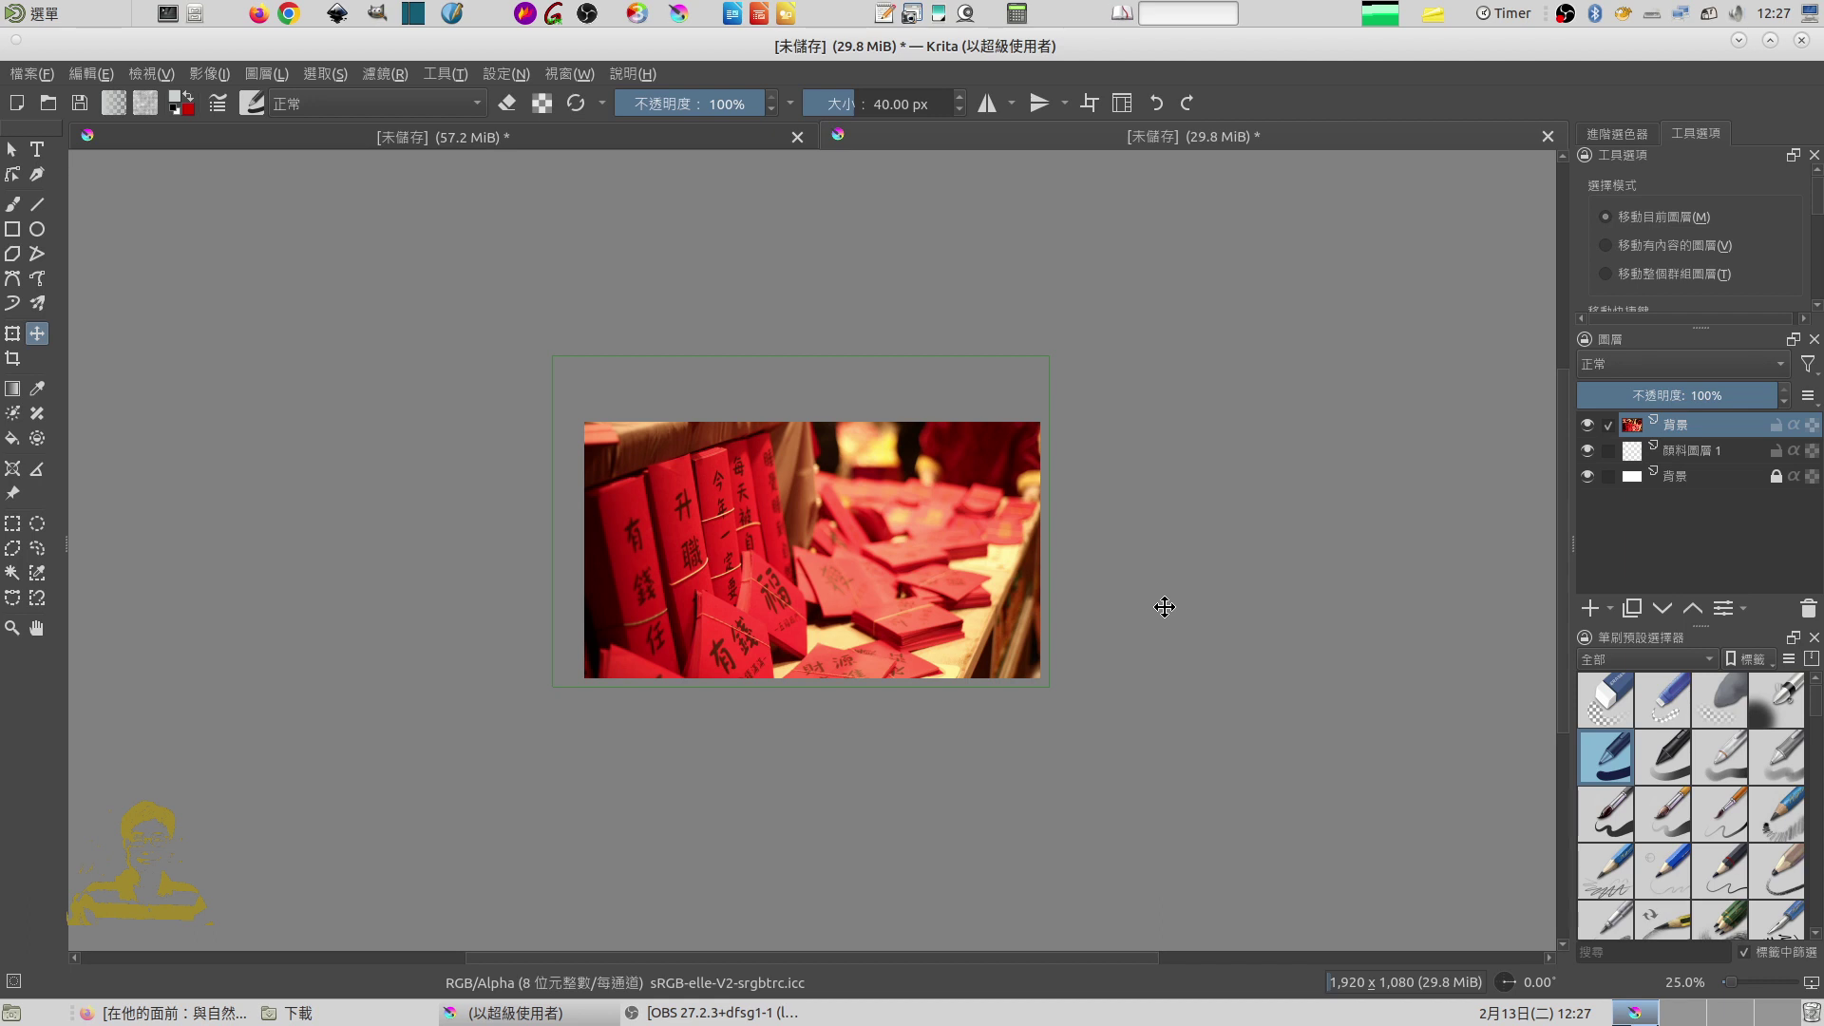
click(1760, 991)
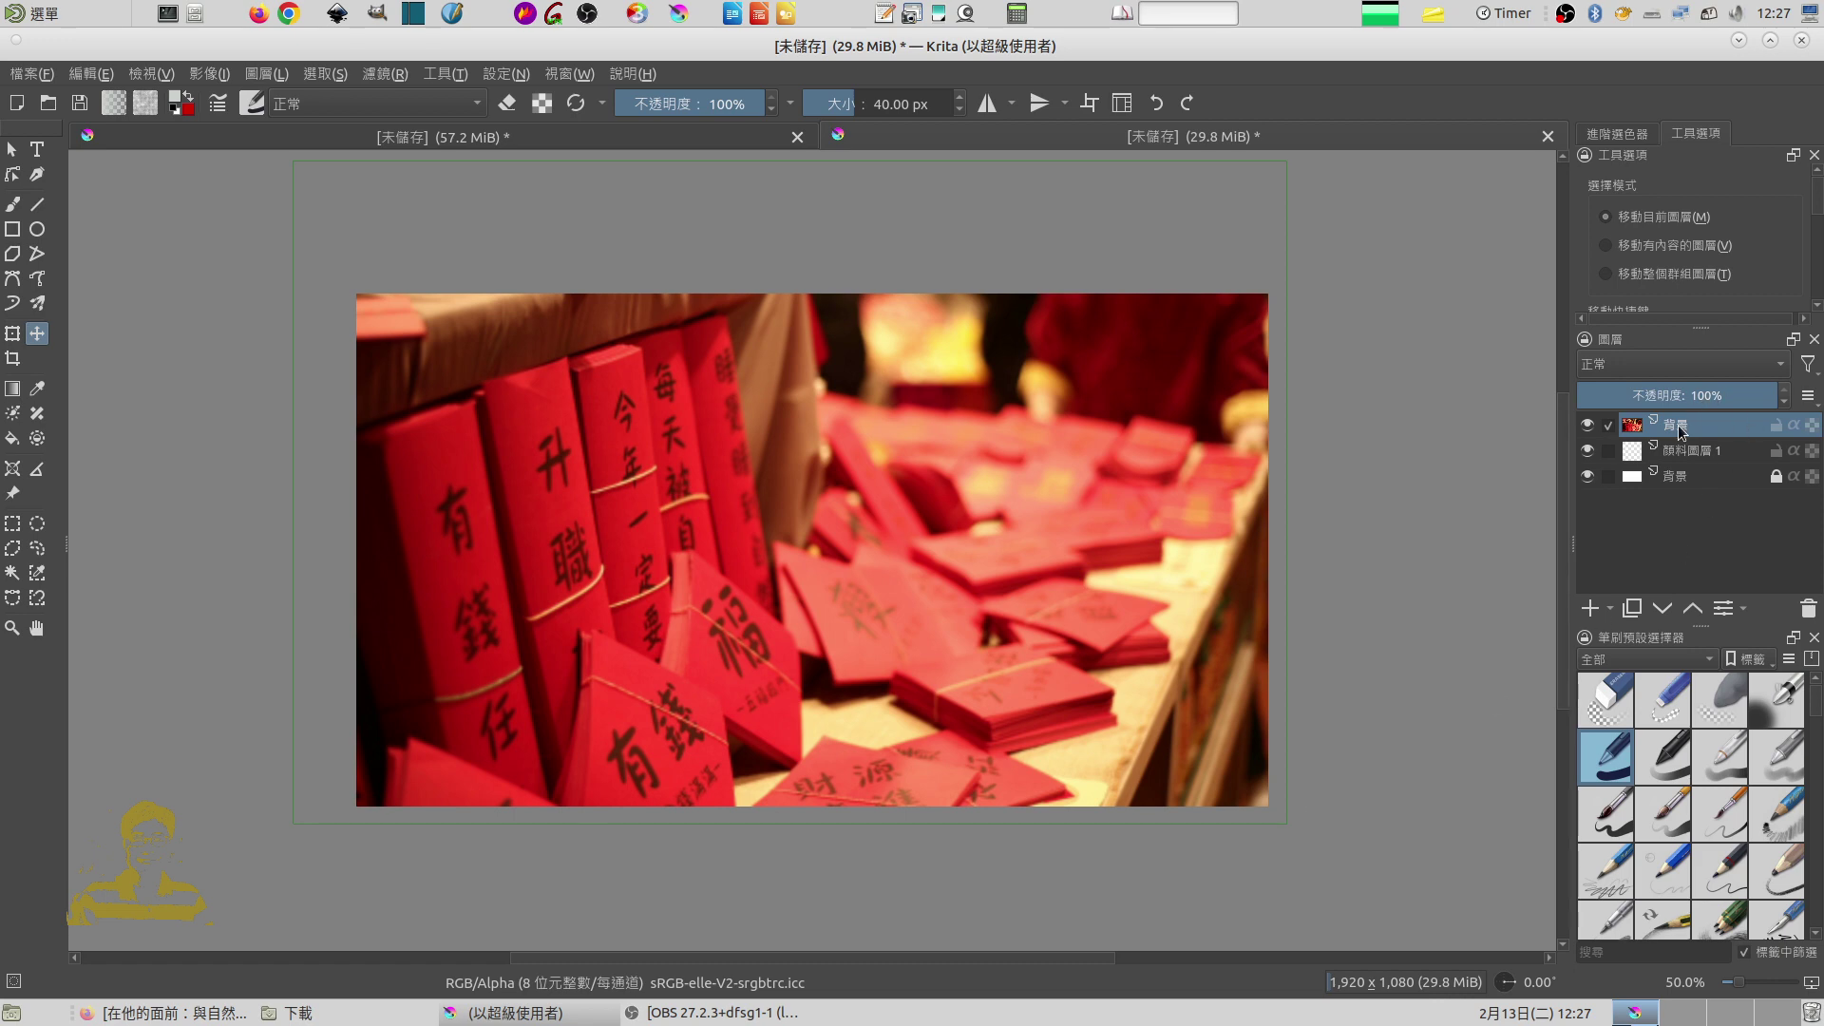
Step: Add a new paint layer above the photo and fill it with pale grey #c6cec9
click(1610, 609)
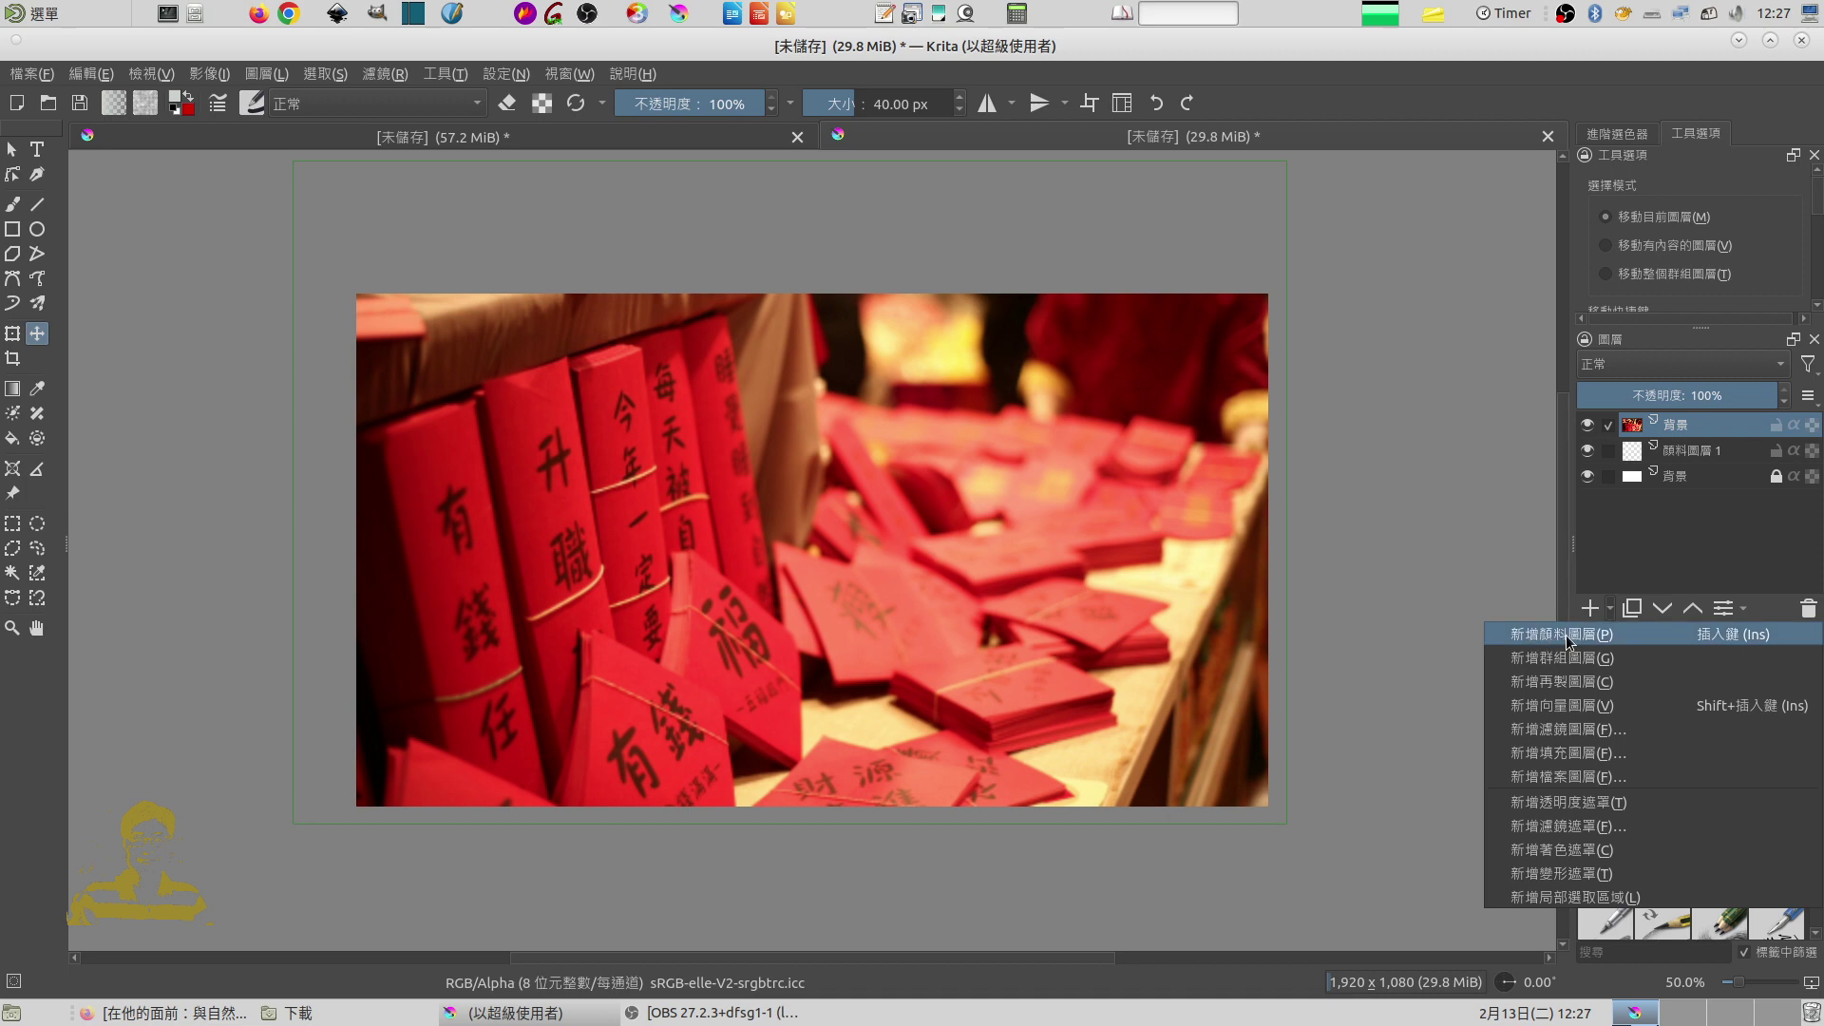
click(1591, 616)
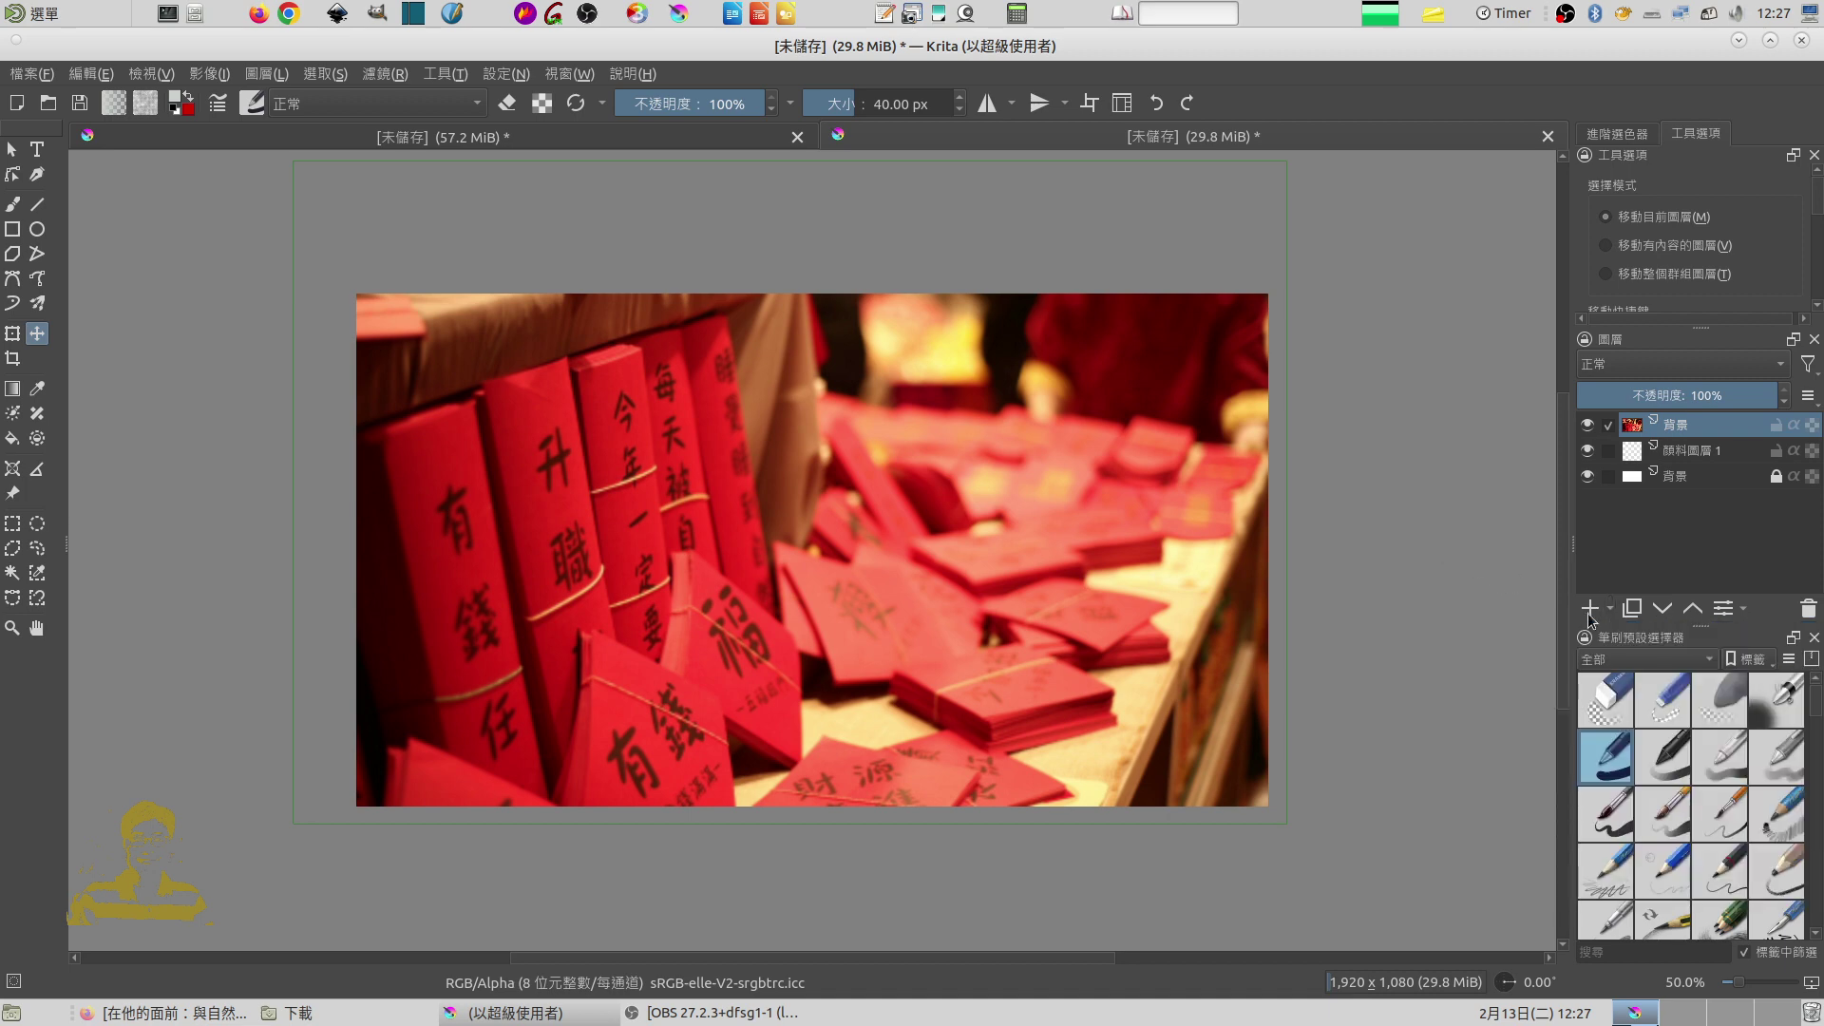
click(1592, 610)
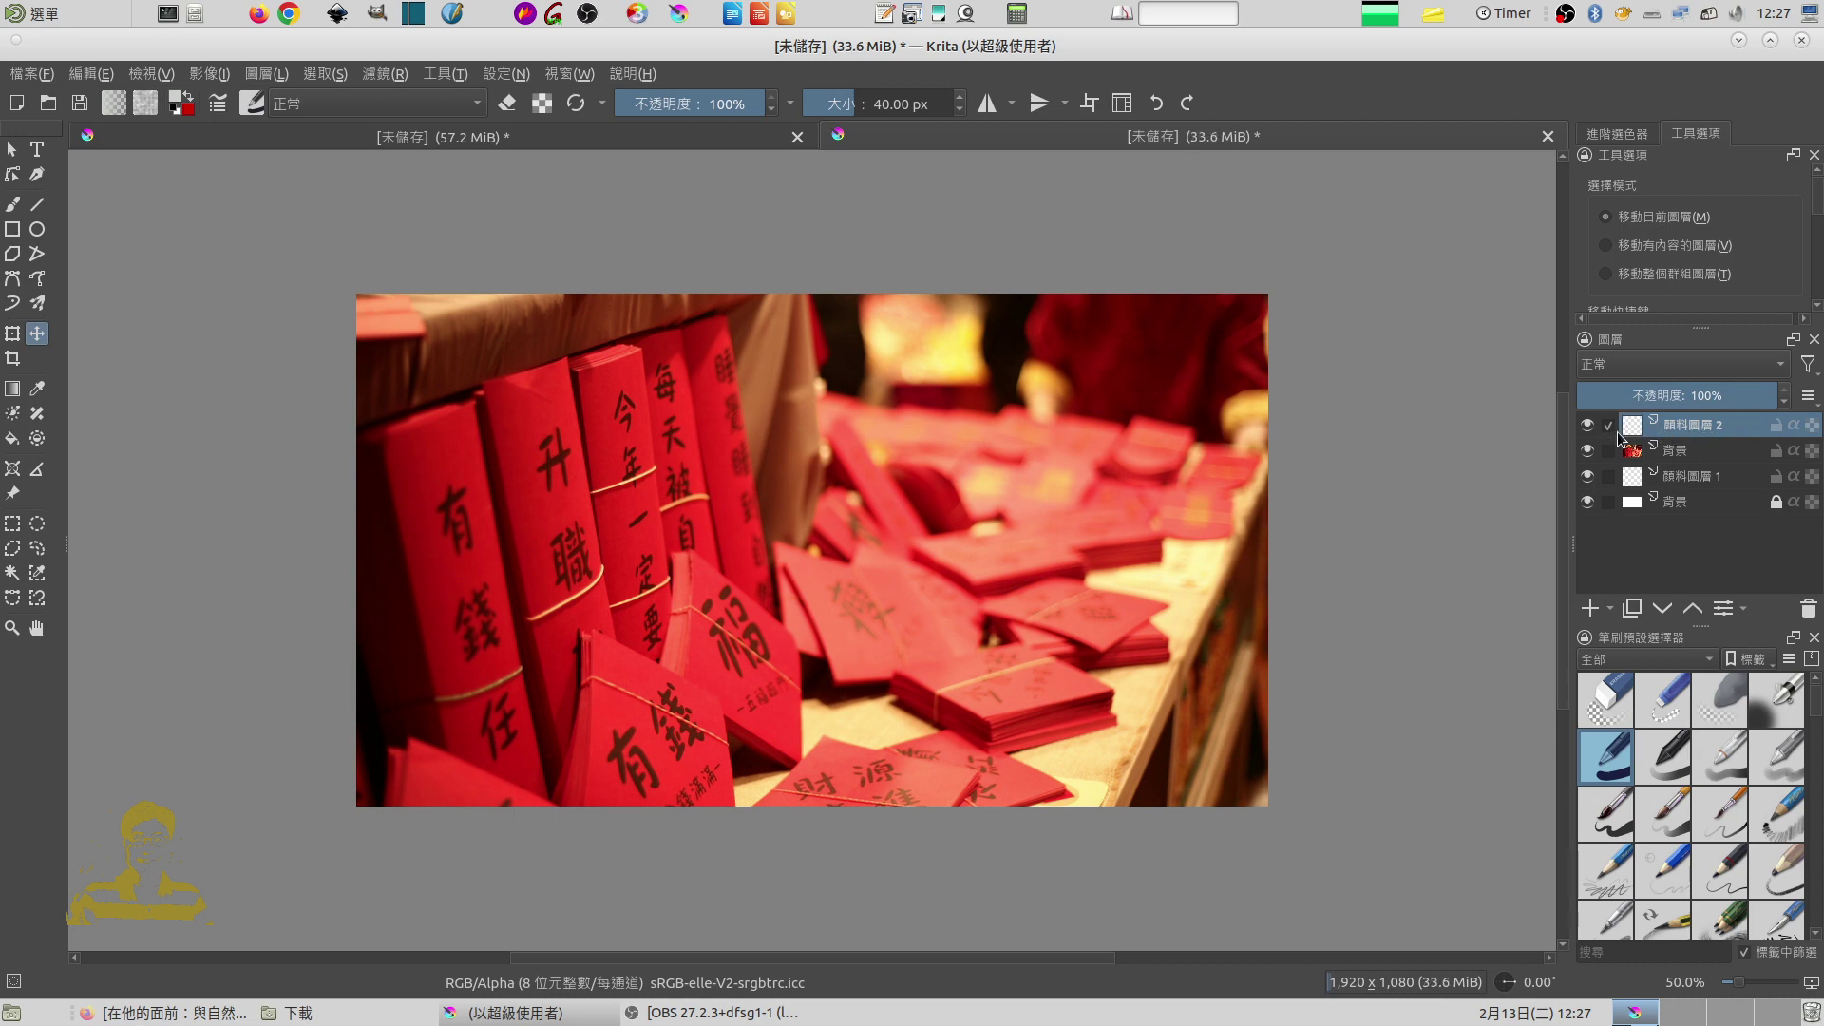
click(177, 104)
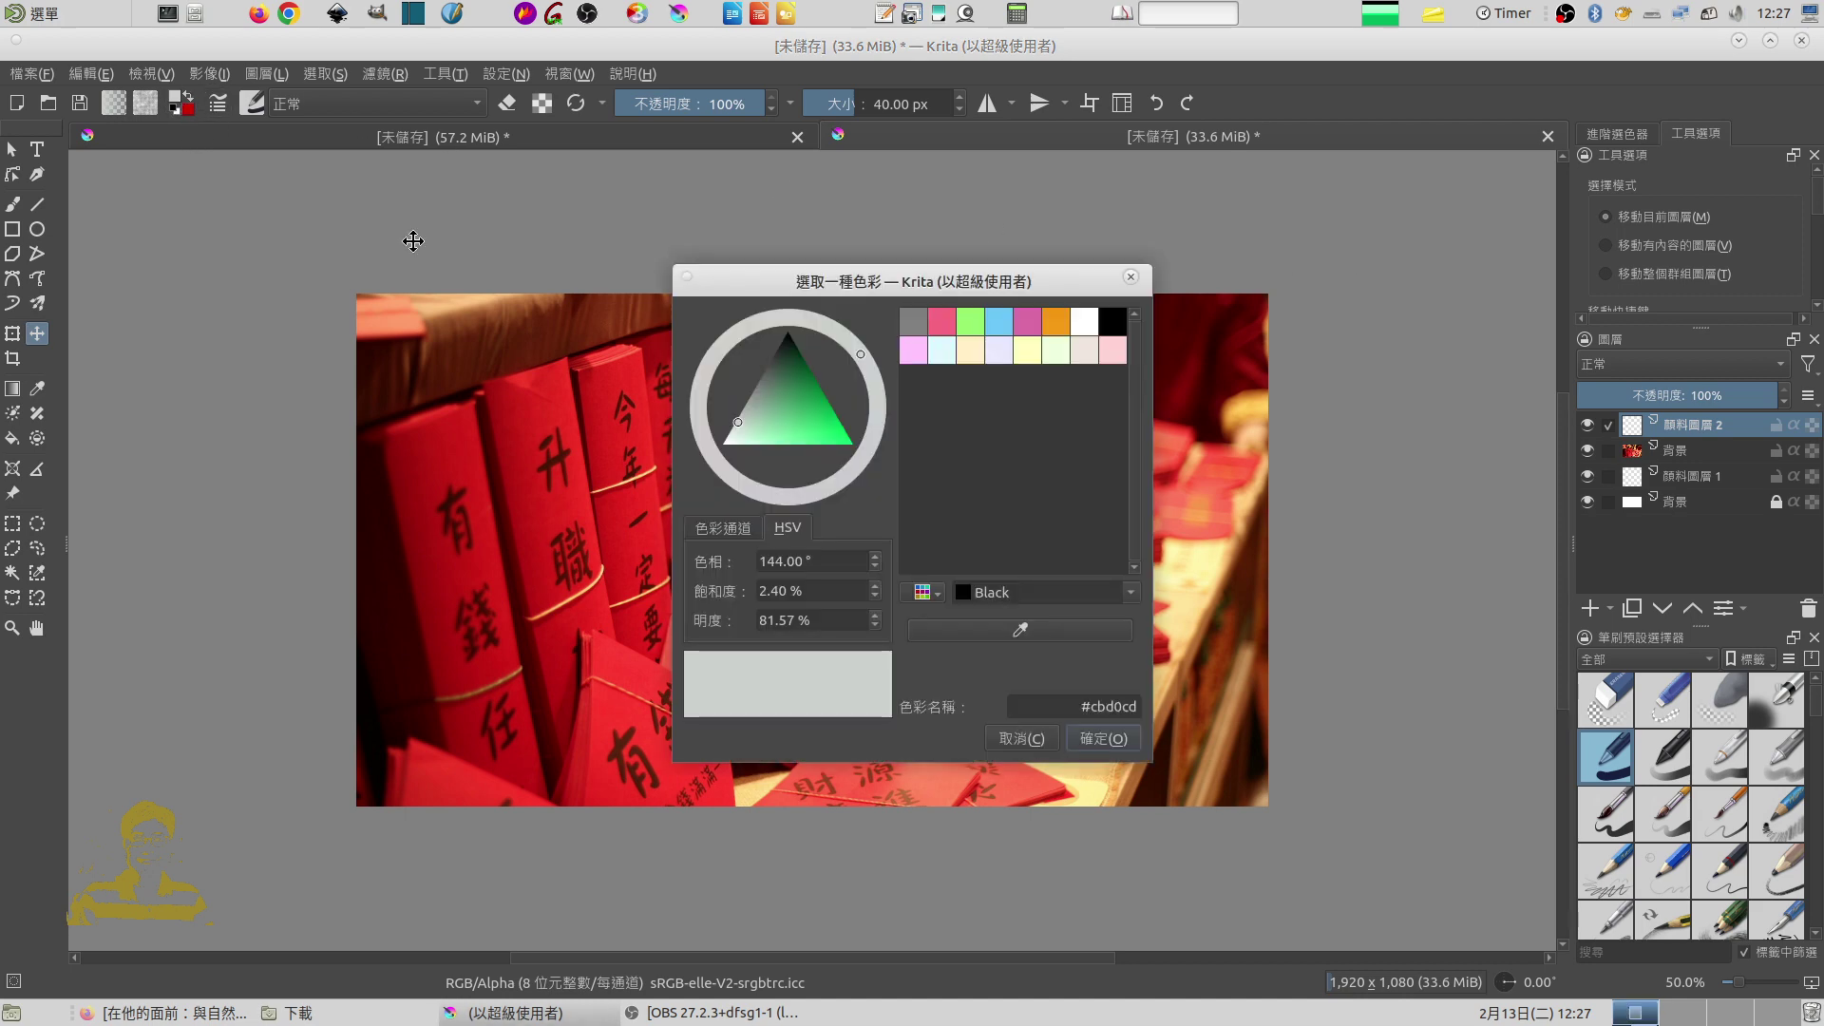
drag(738, 422, 741, 420)
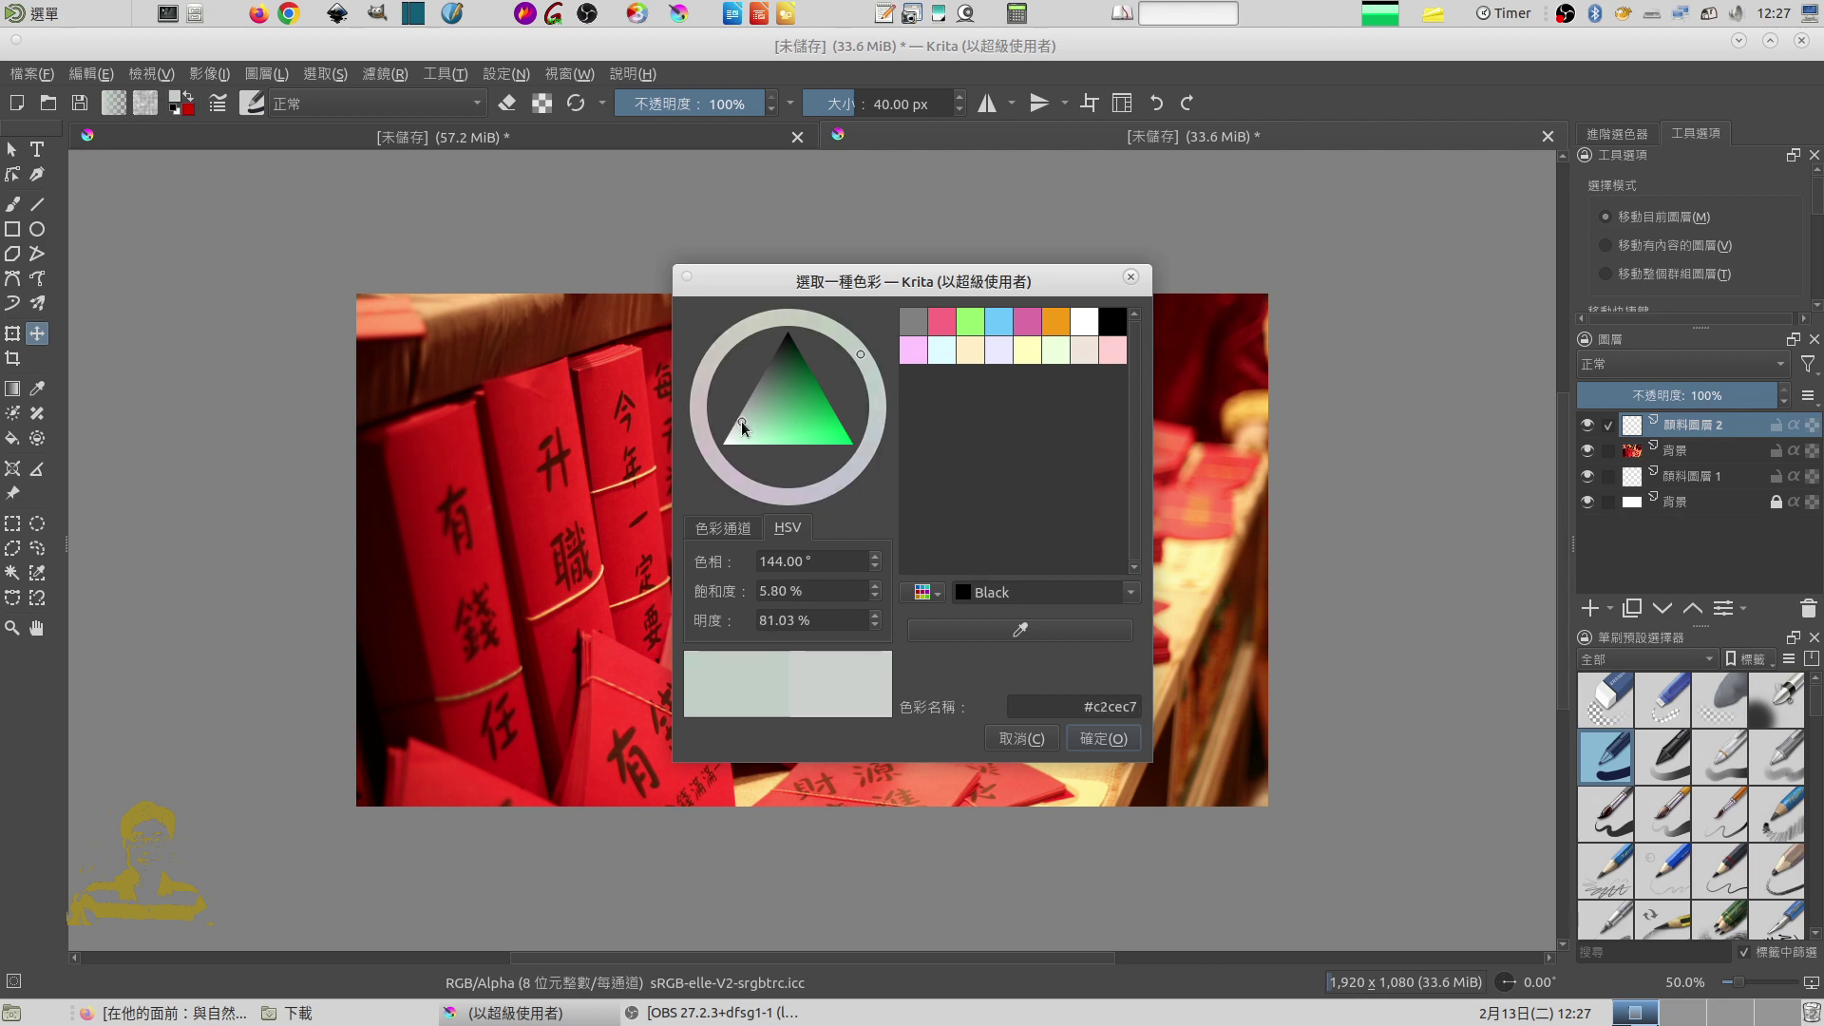
click(1083, 739)
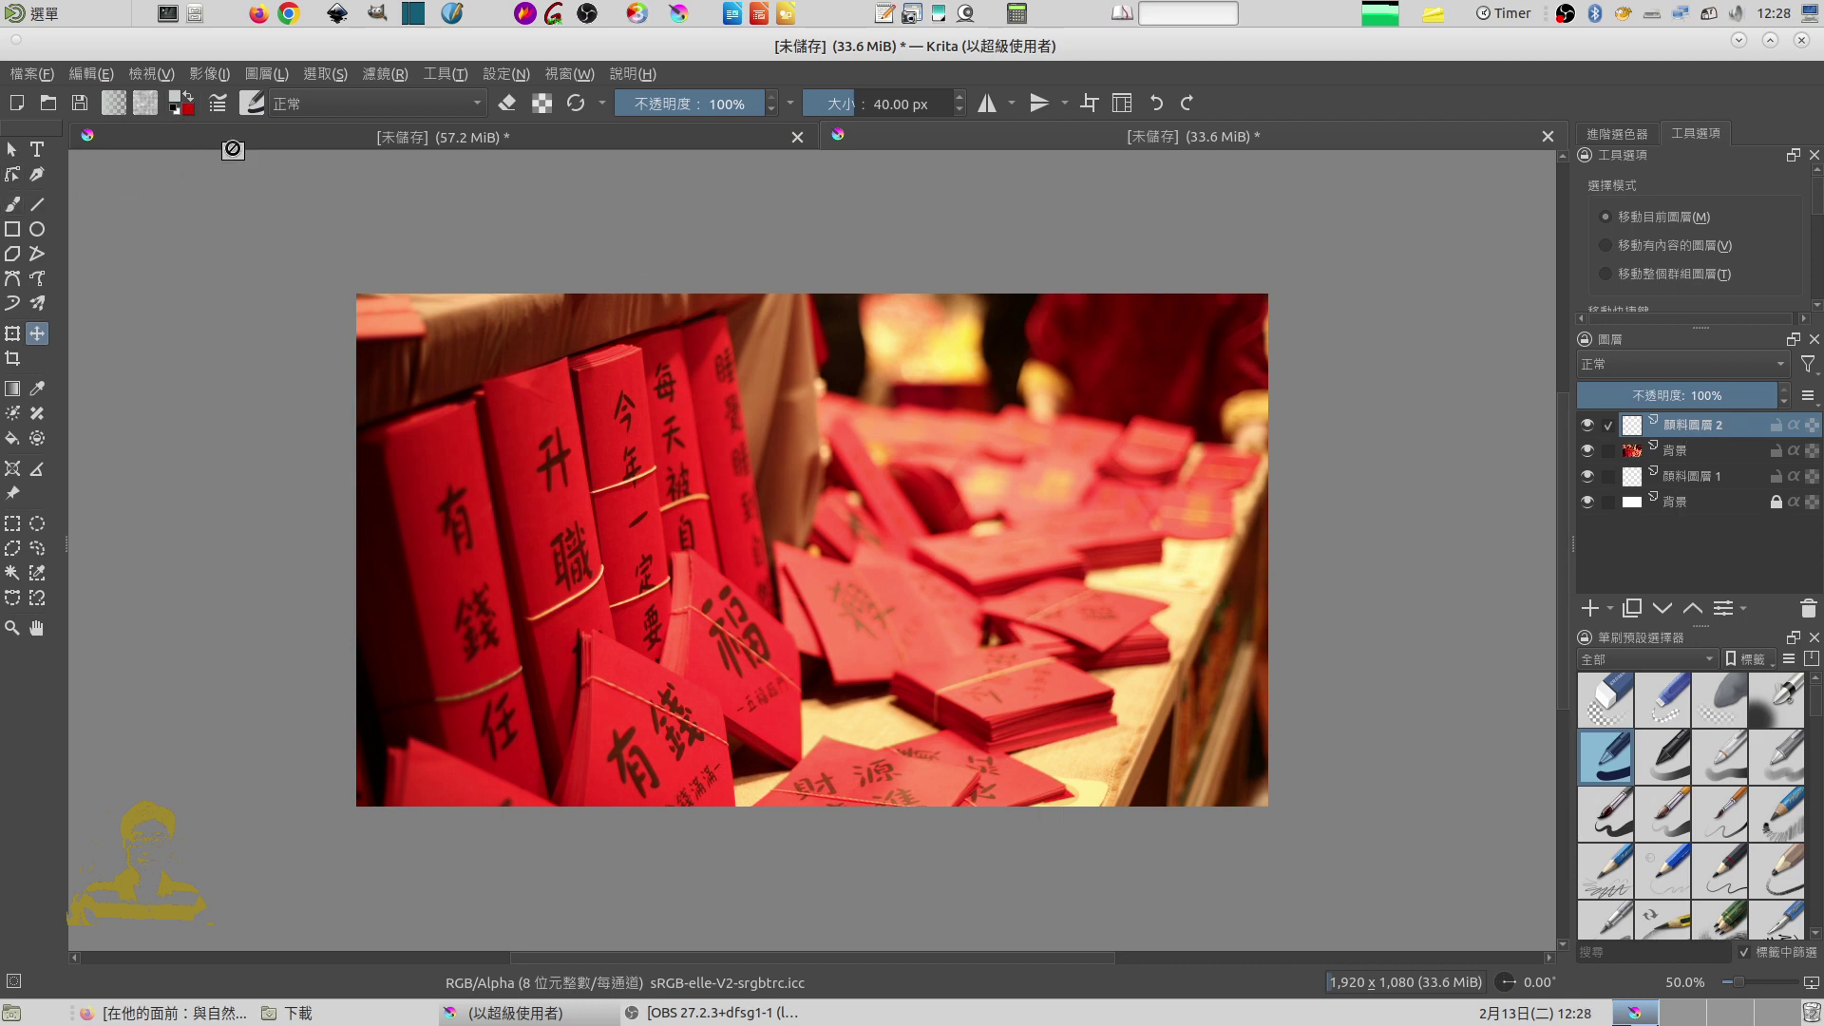
key(BackSpace)
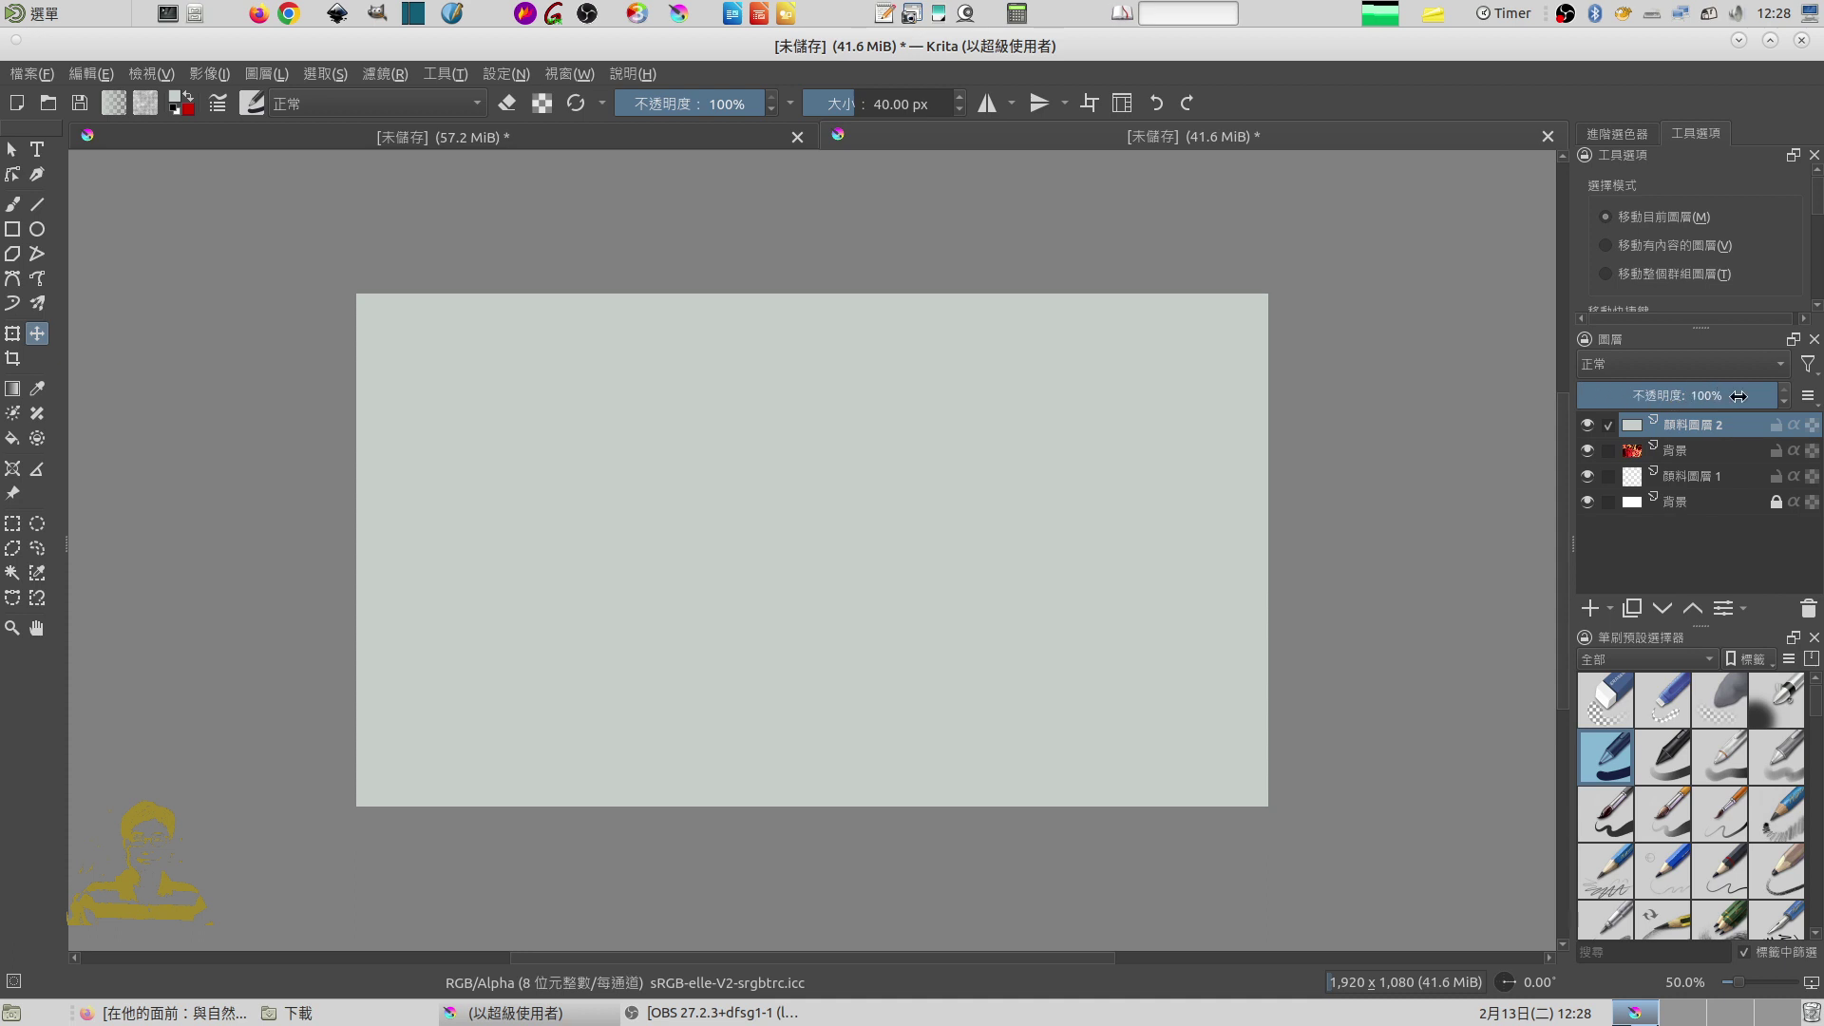
Step: Drag the 顏料圖層 2 opacity slider down to 56%
mouse_move(1748, 395)
mouse_down()
mouse_move(1652, 402)
mouse_move(1702, 404)
mouse_move(1686, 405)
mouse_up()
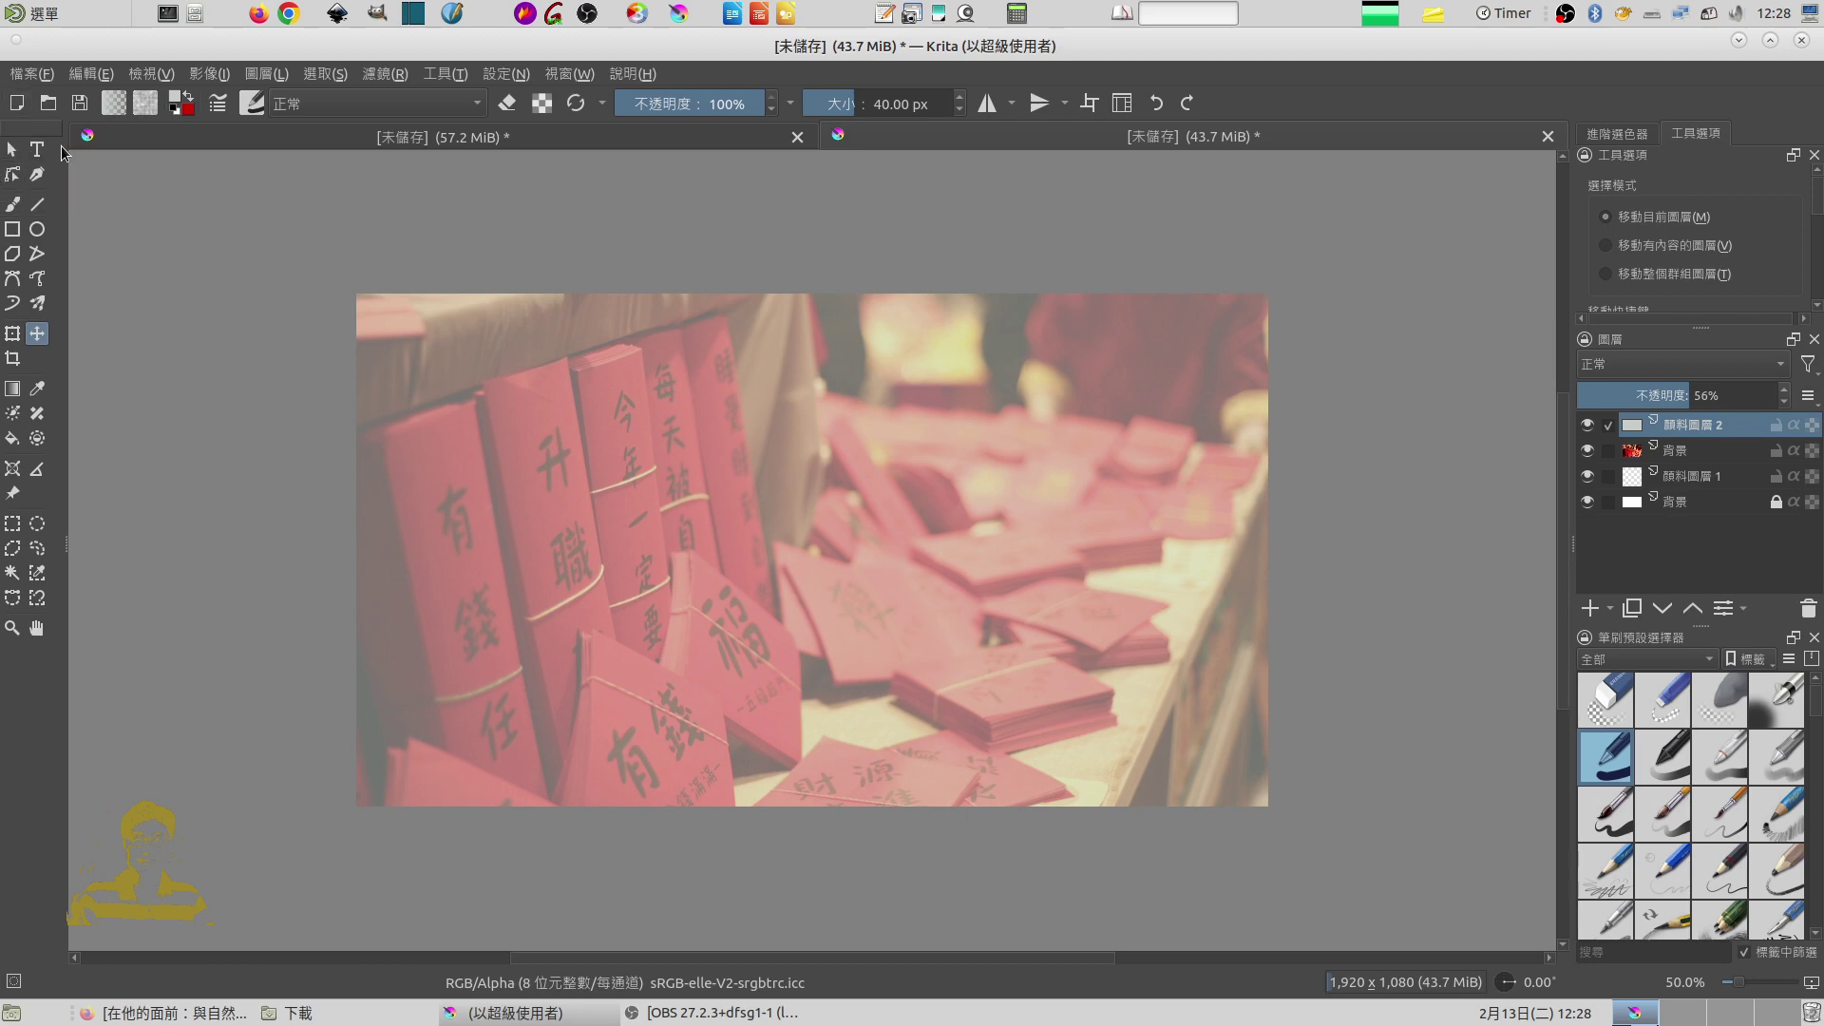
Step: Draw a text box and replace the placeholder with 春節
click(37, 151)
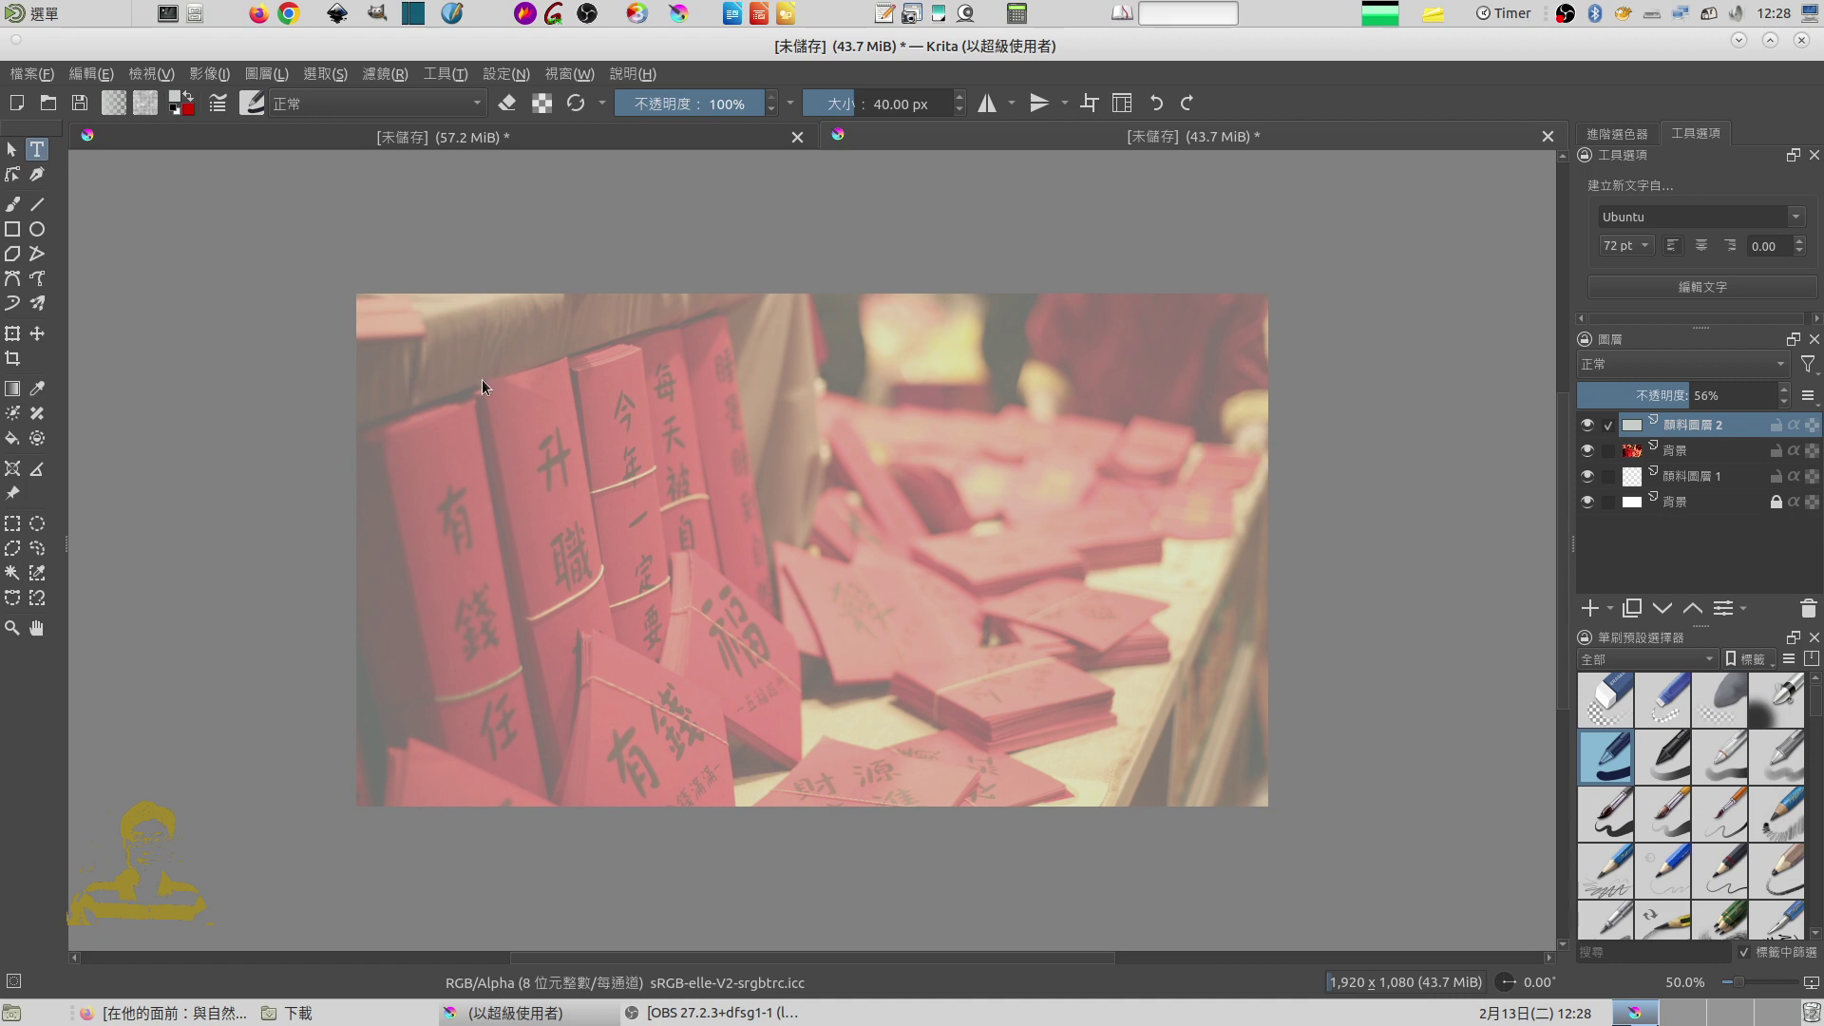
drag(483, 382, 634, 454)
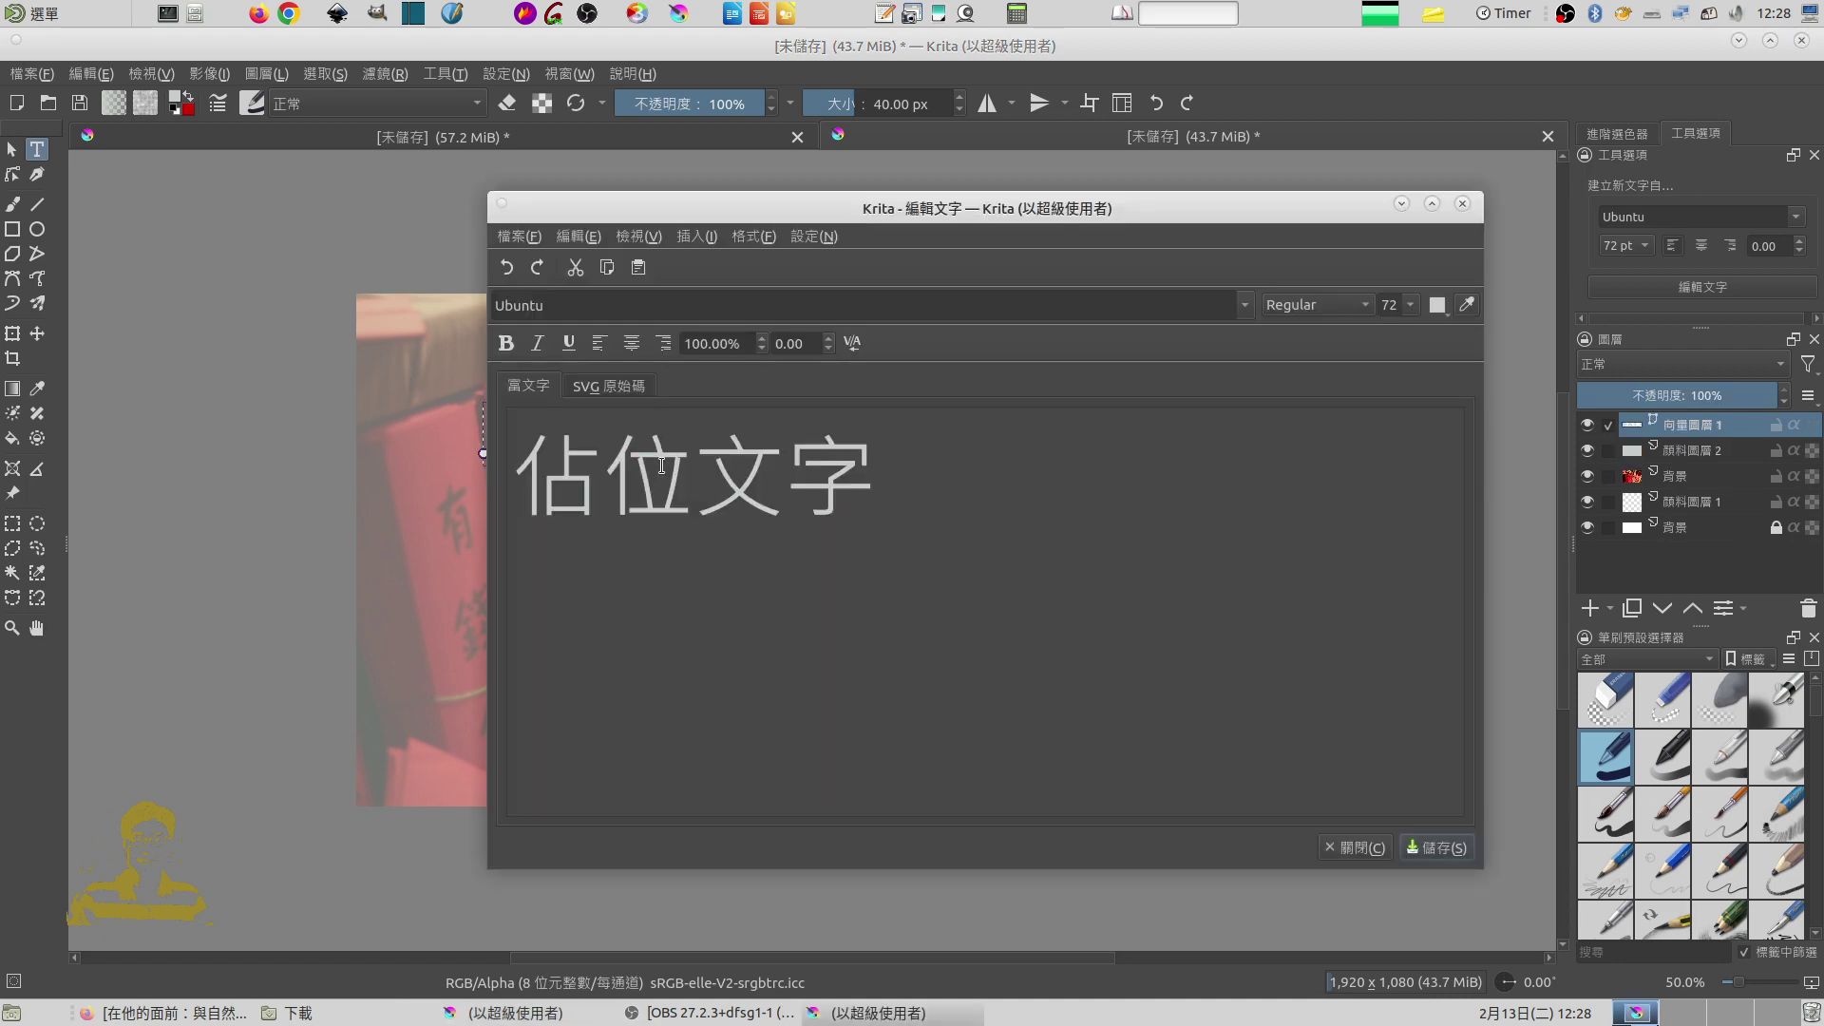
key(ctrl+a)
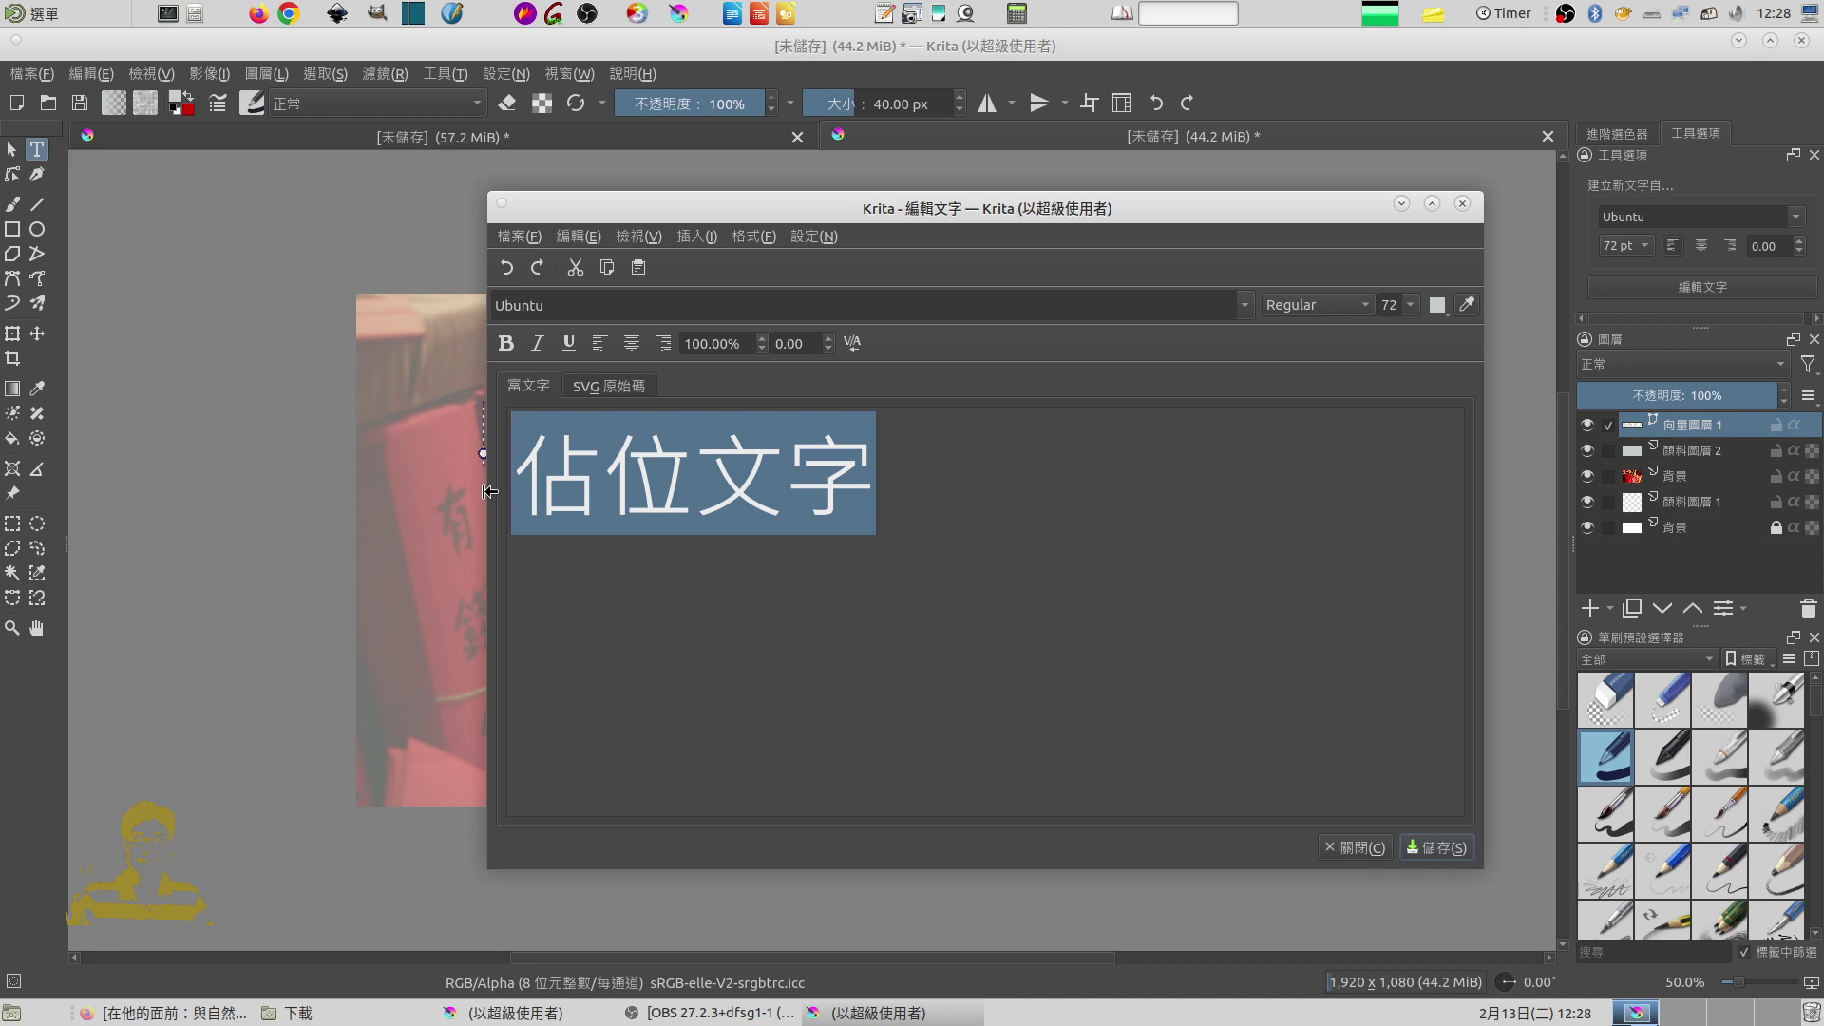
key(ctrl+space)
text(春節)
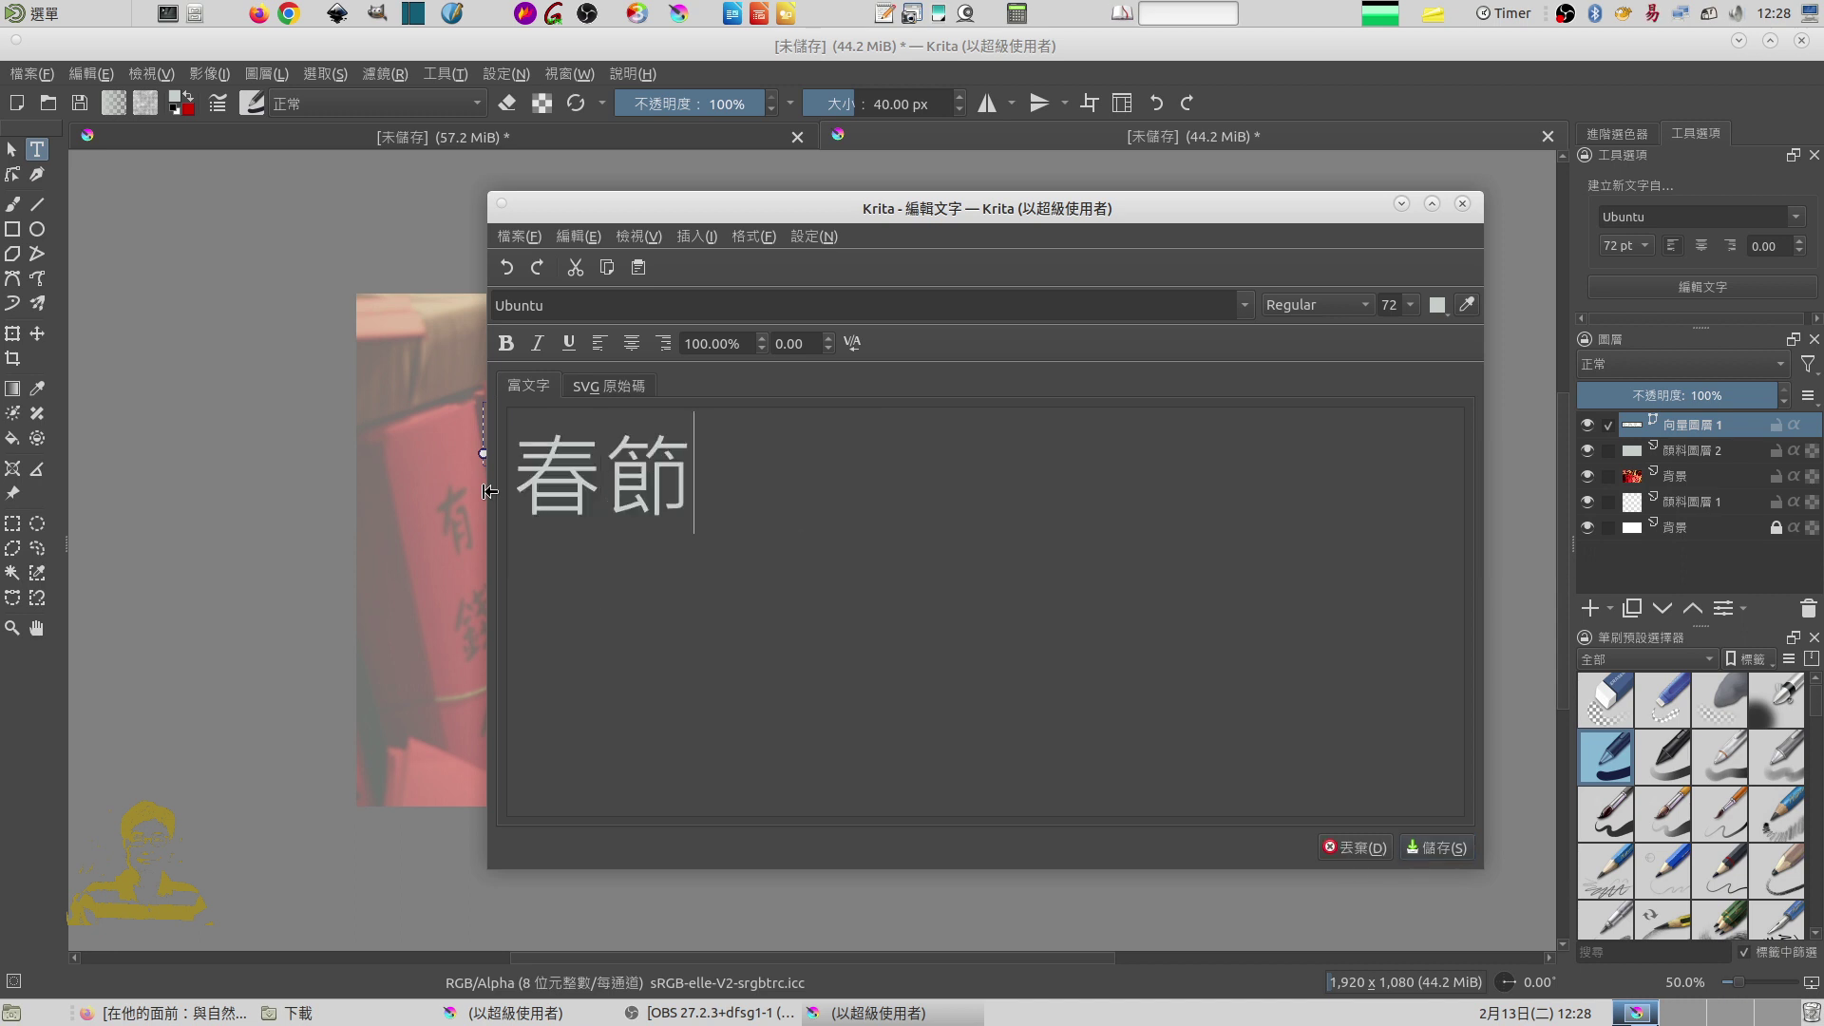
Step: Set the text to 華康超明體(P) at size 456 and save it
click(1244, 305)
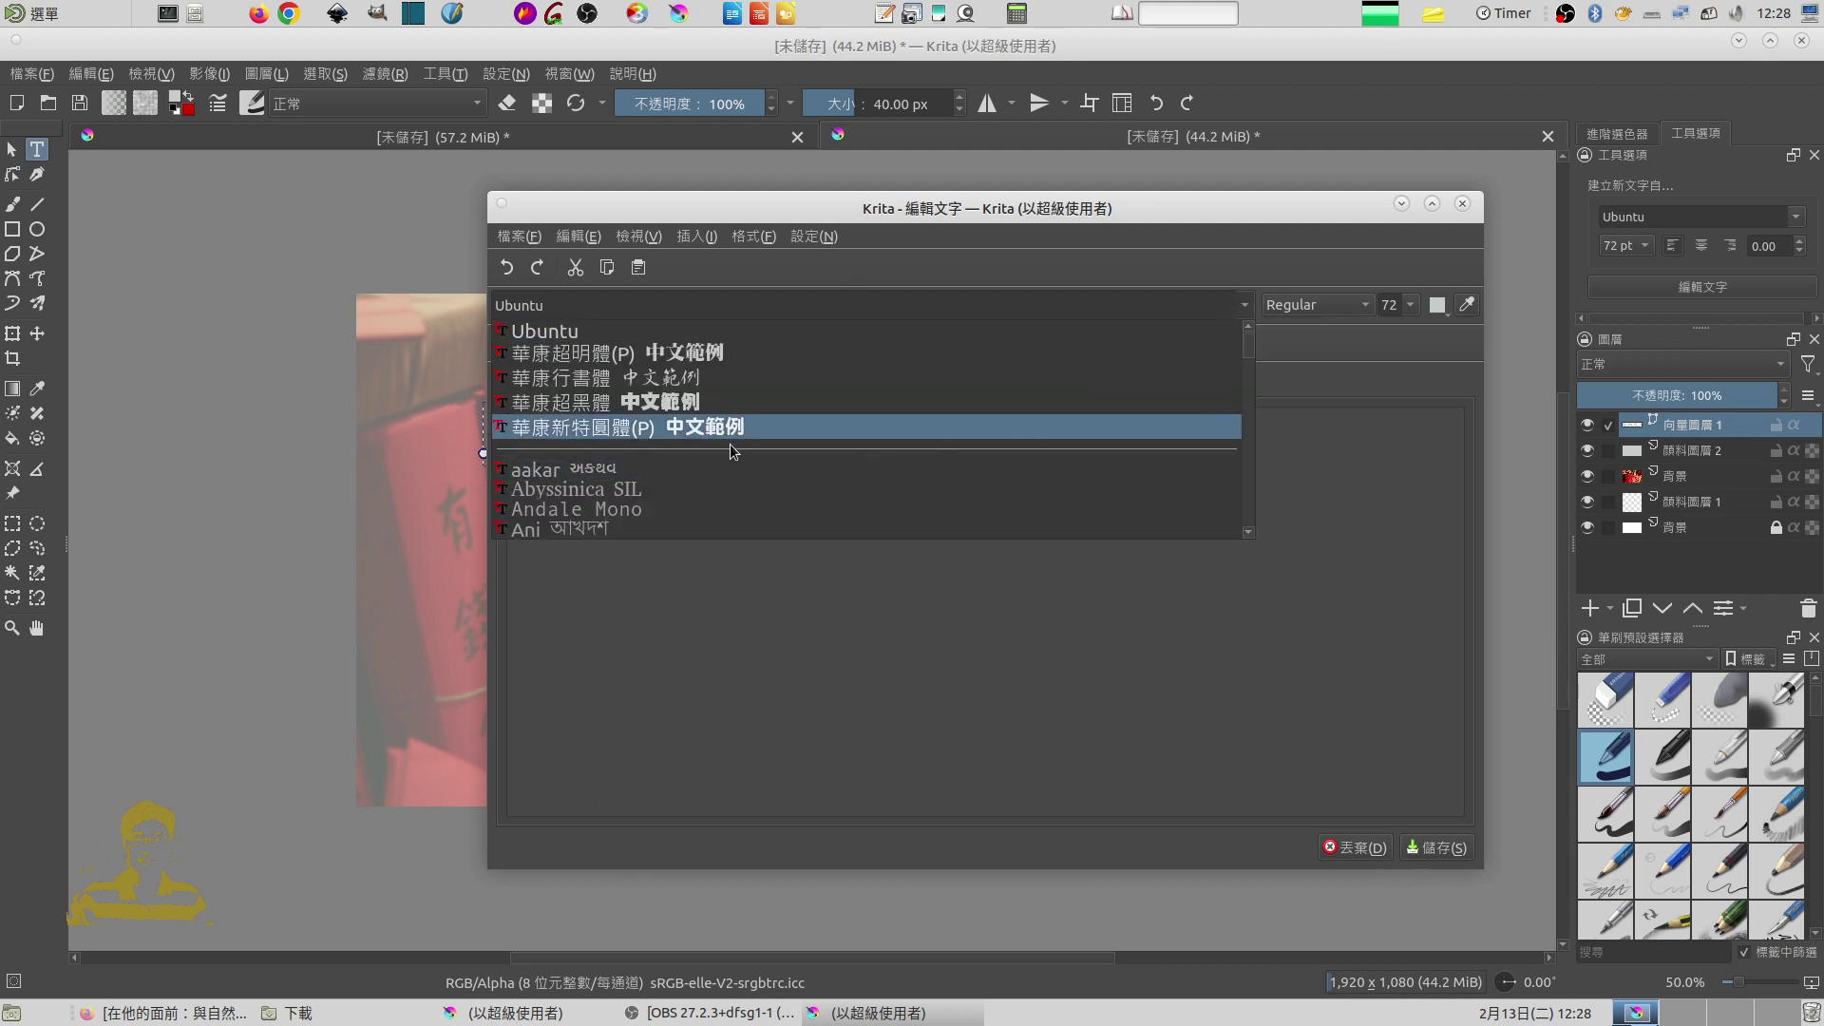
click(692, 357)
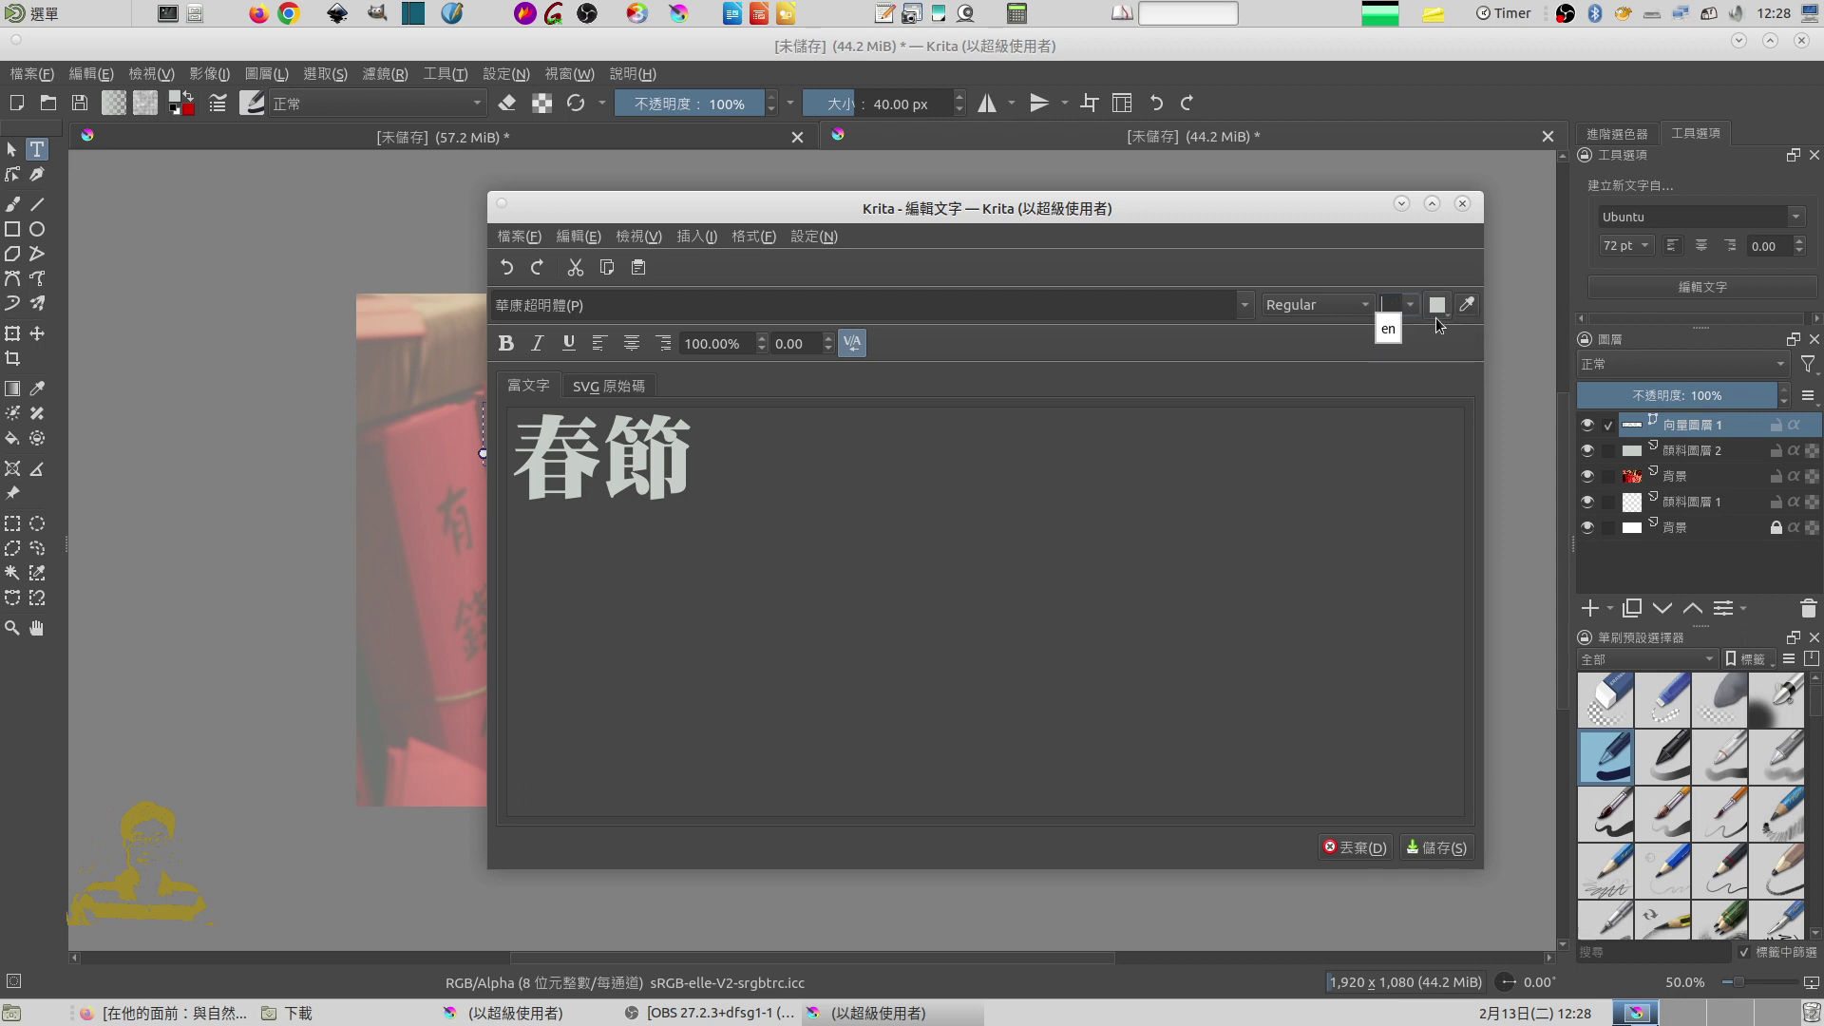
text(456)
key(Return)
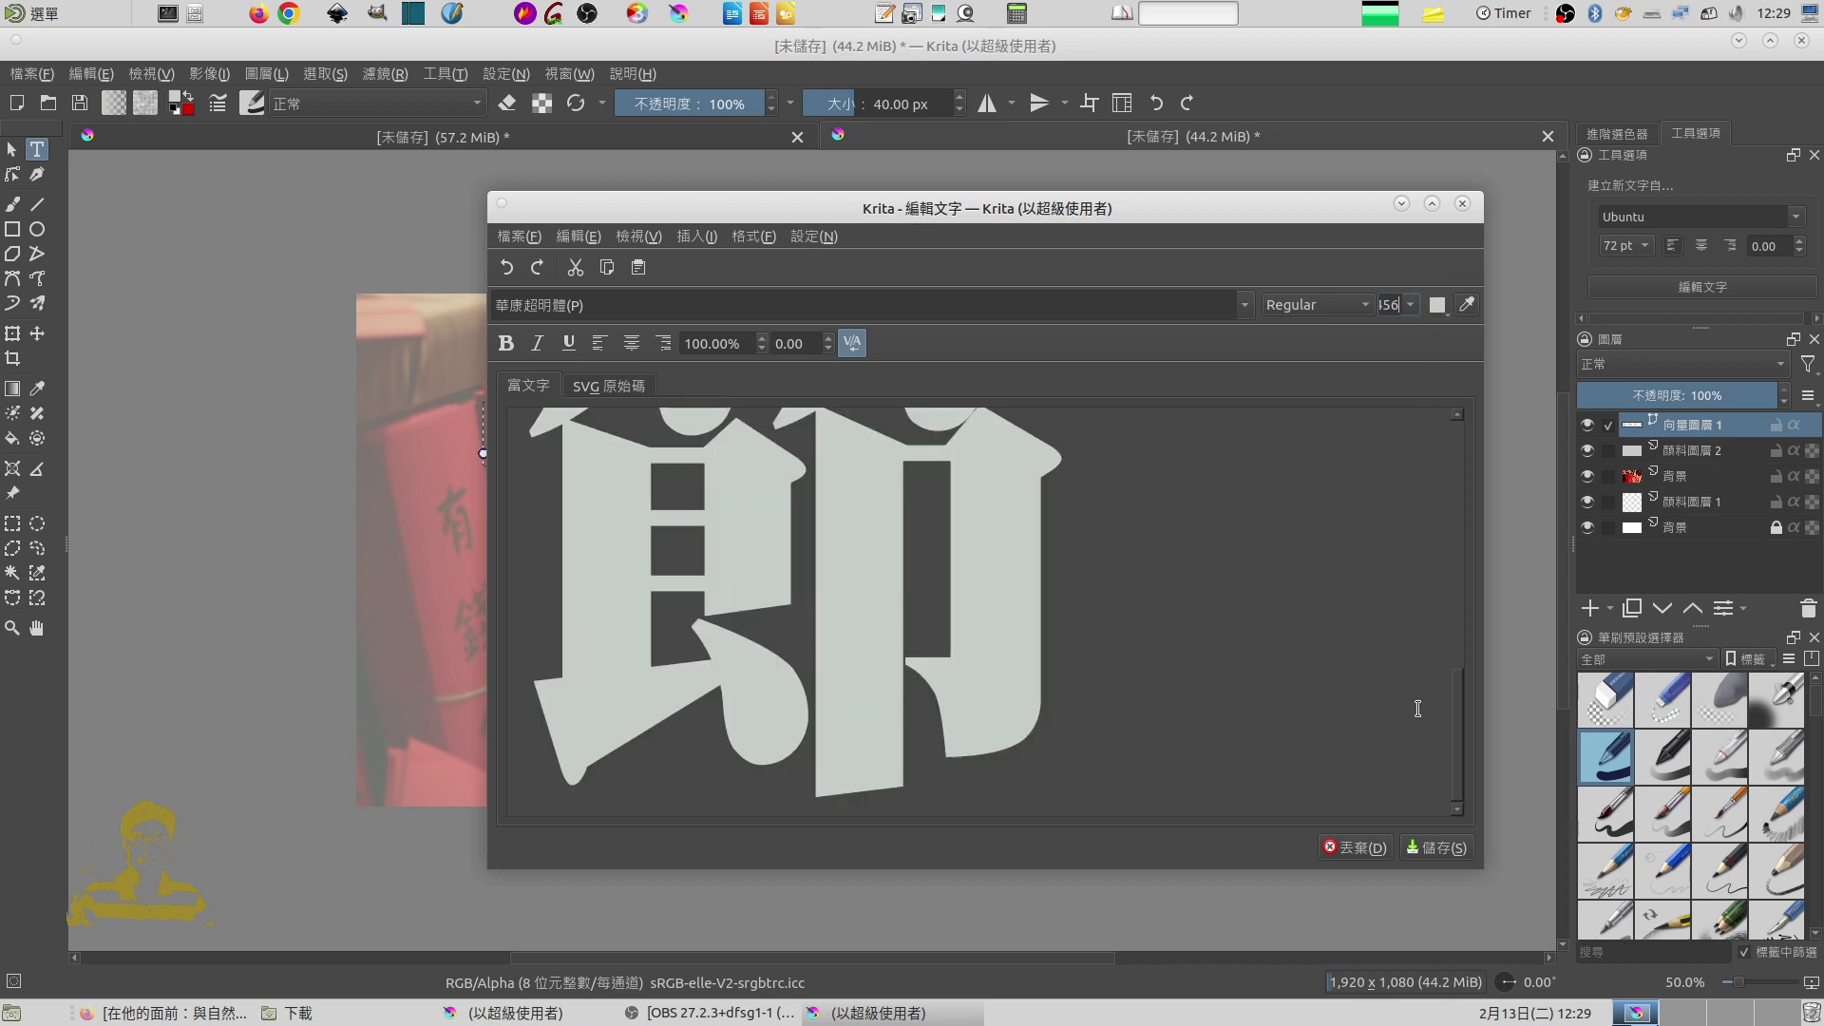
click(1436, 849)
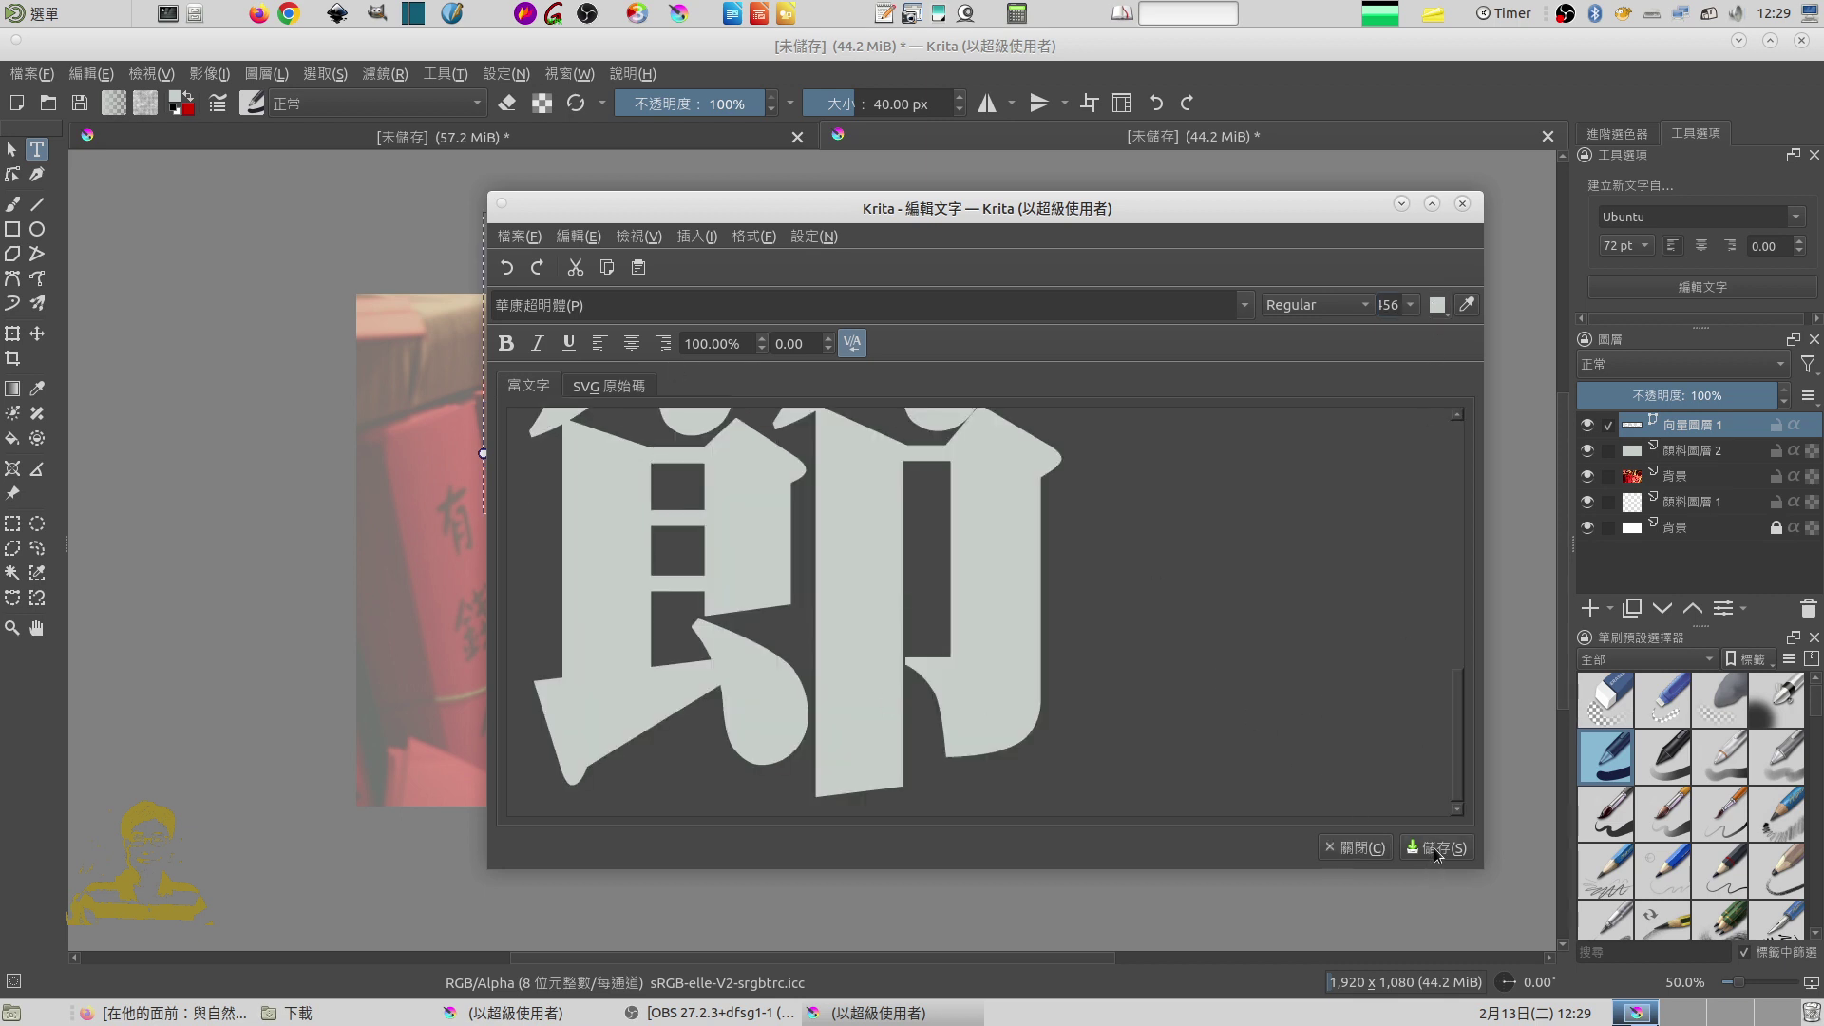
click(1357, 848)
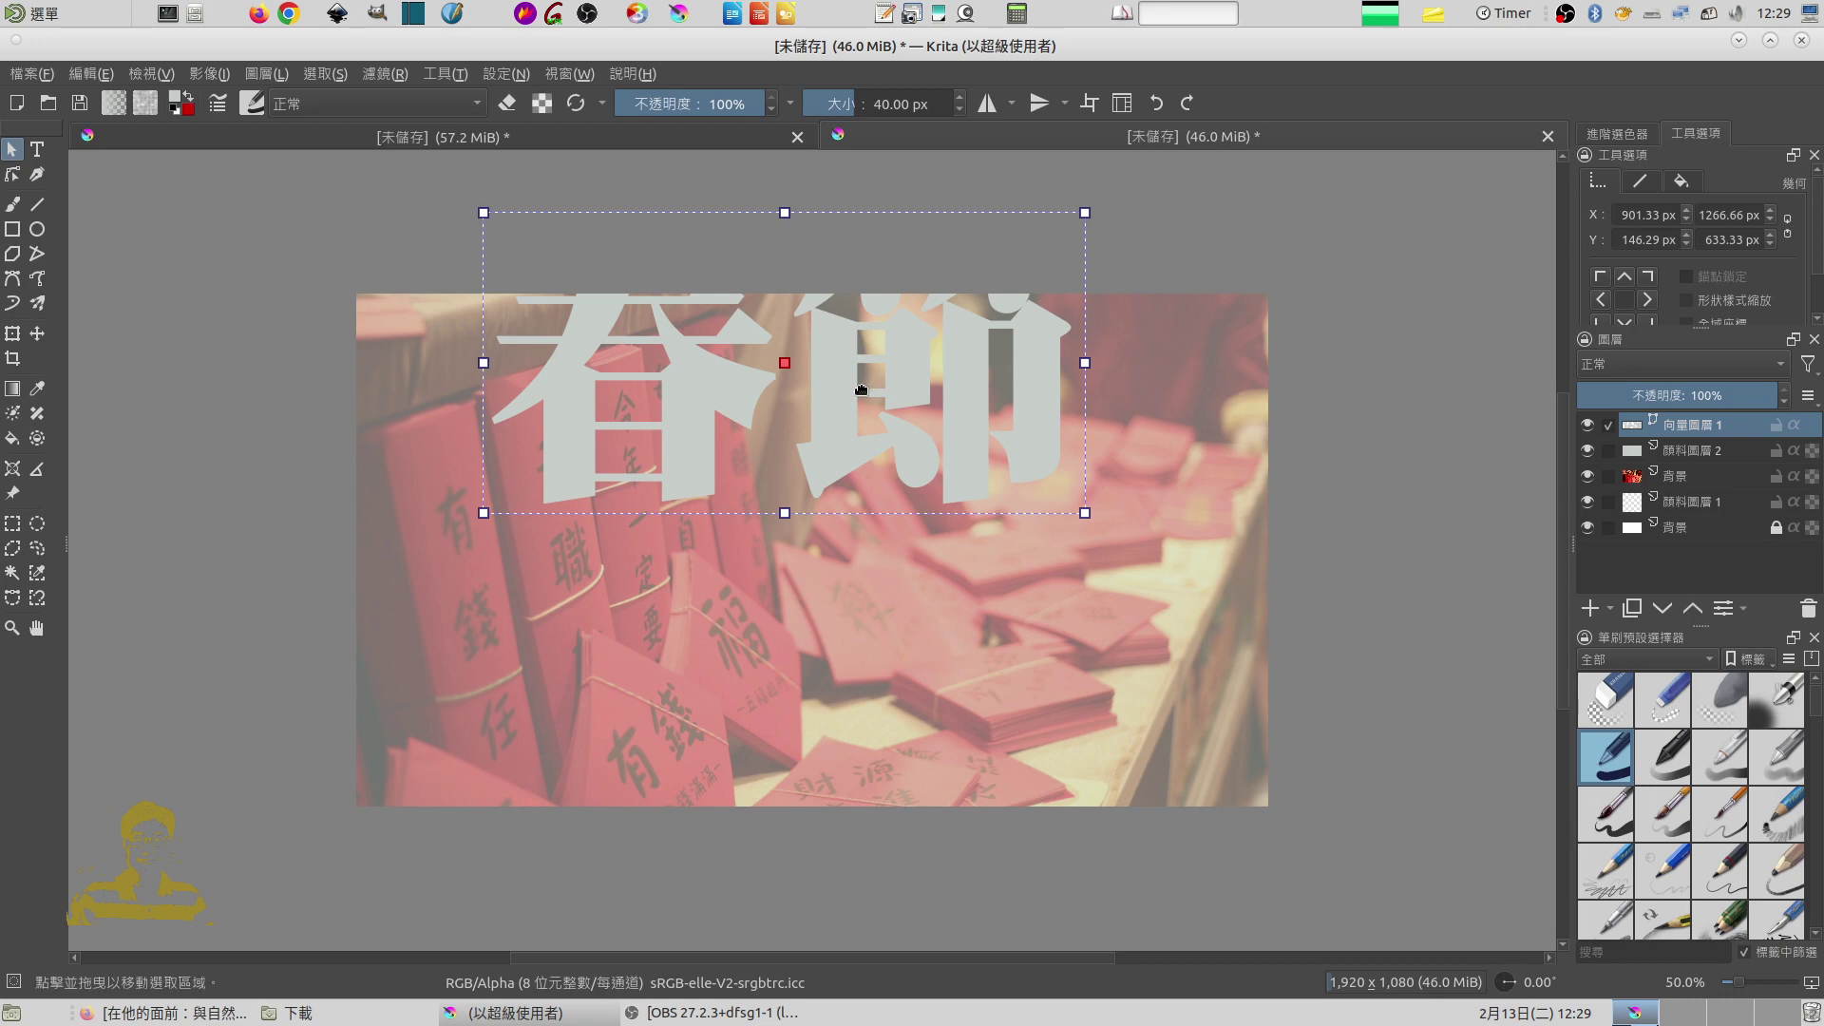
Step: Move the 春節 text down onto the photo and enlarge it to size 556
mouse_move(844, 383)
mouse_down()
mouse_move(838, 558)
mouse_move(821, 523)
mouse_up()
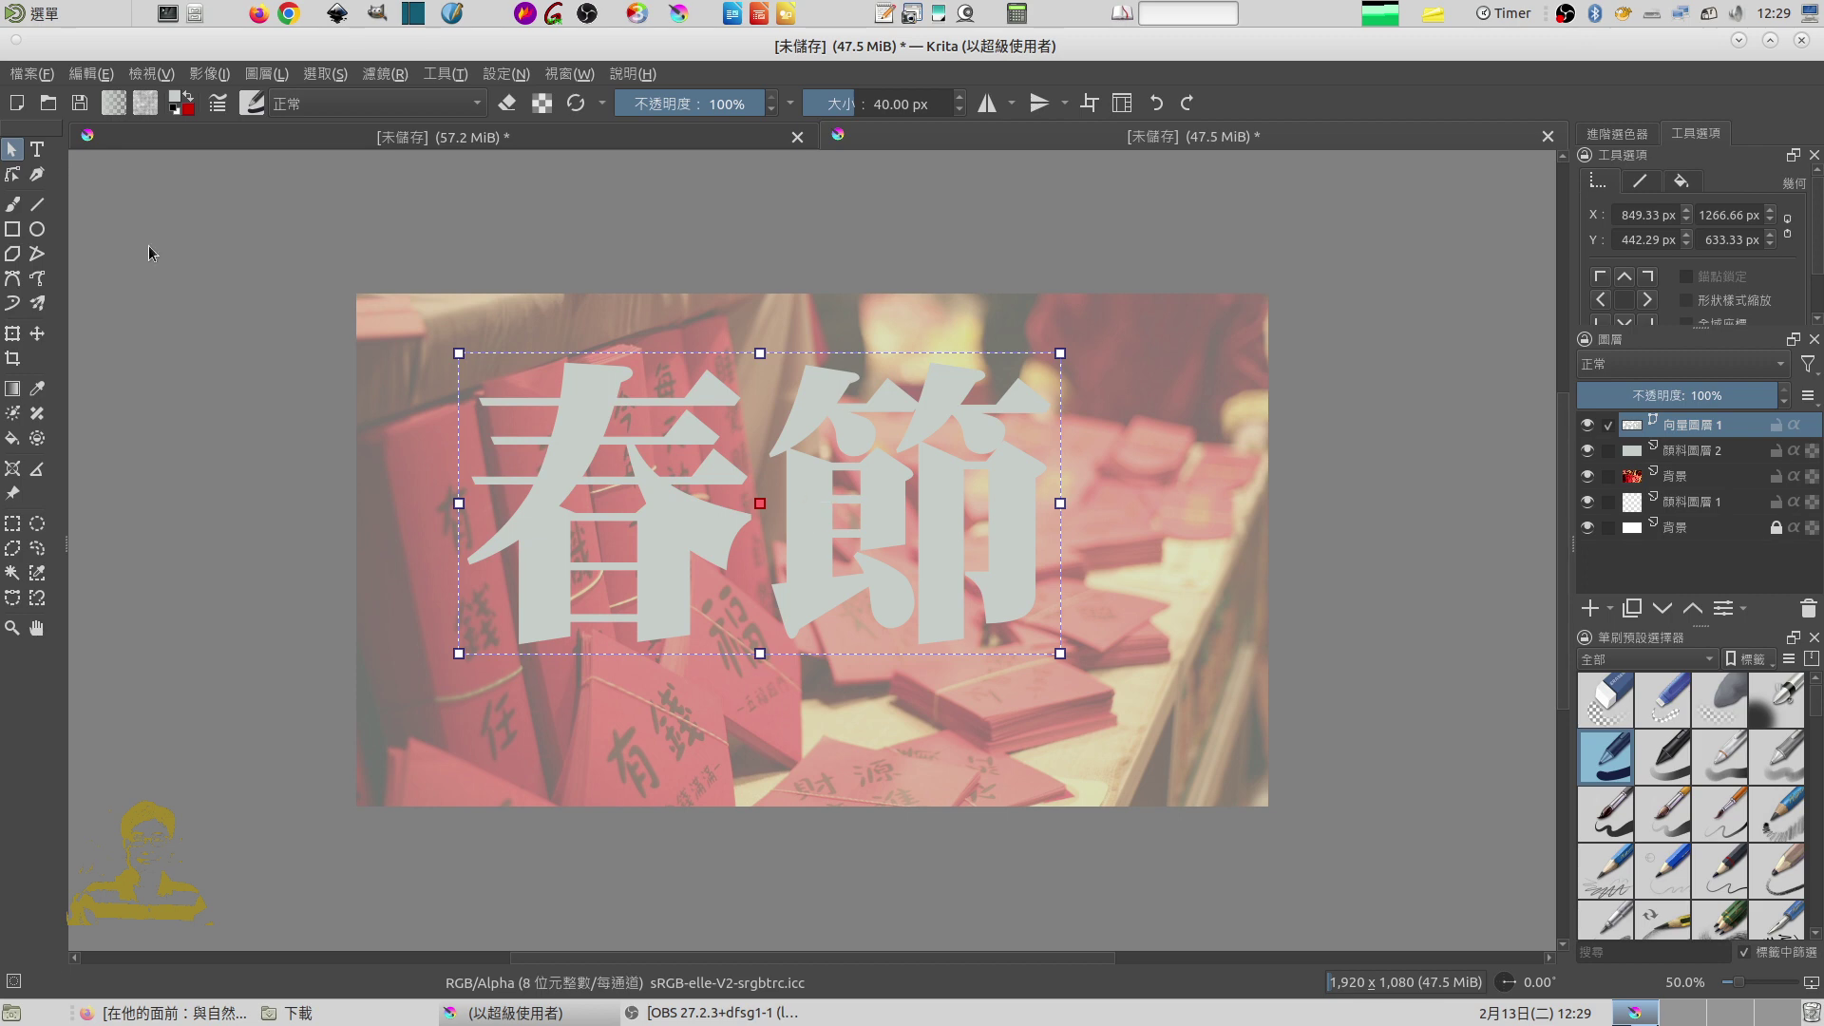
click(37, 149)
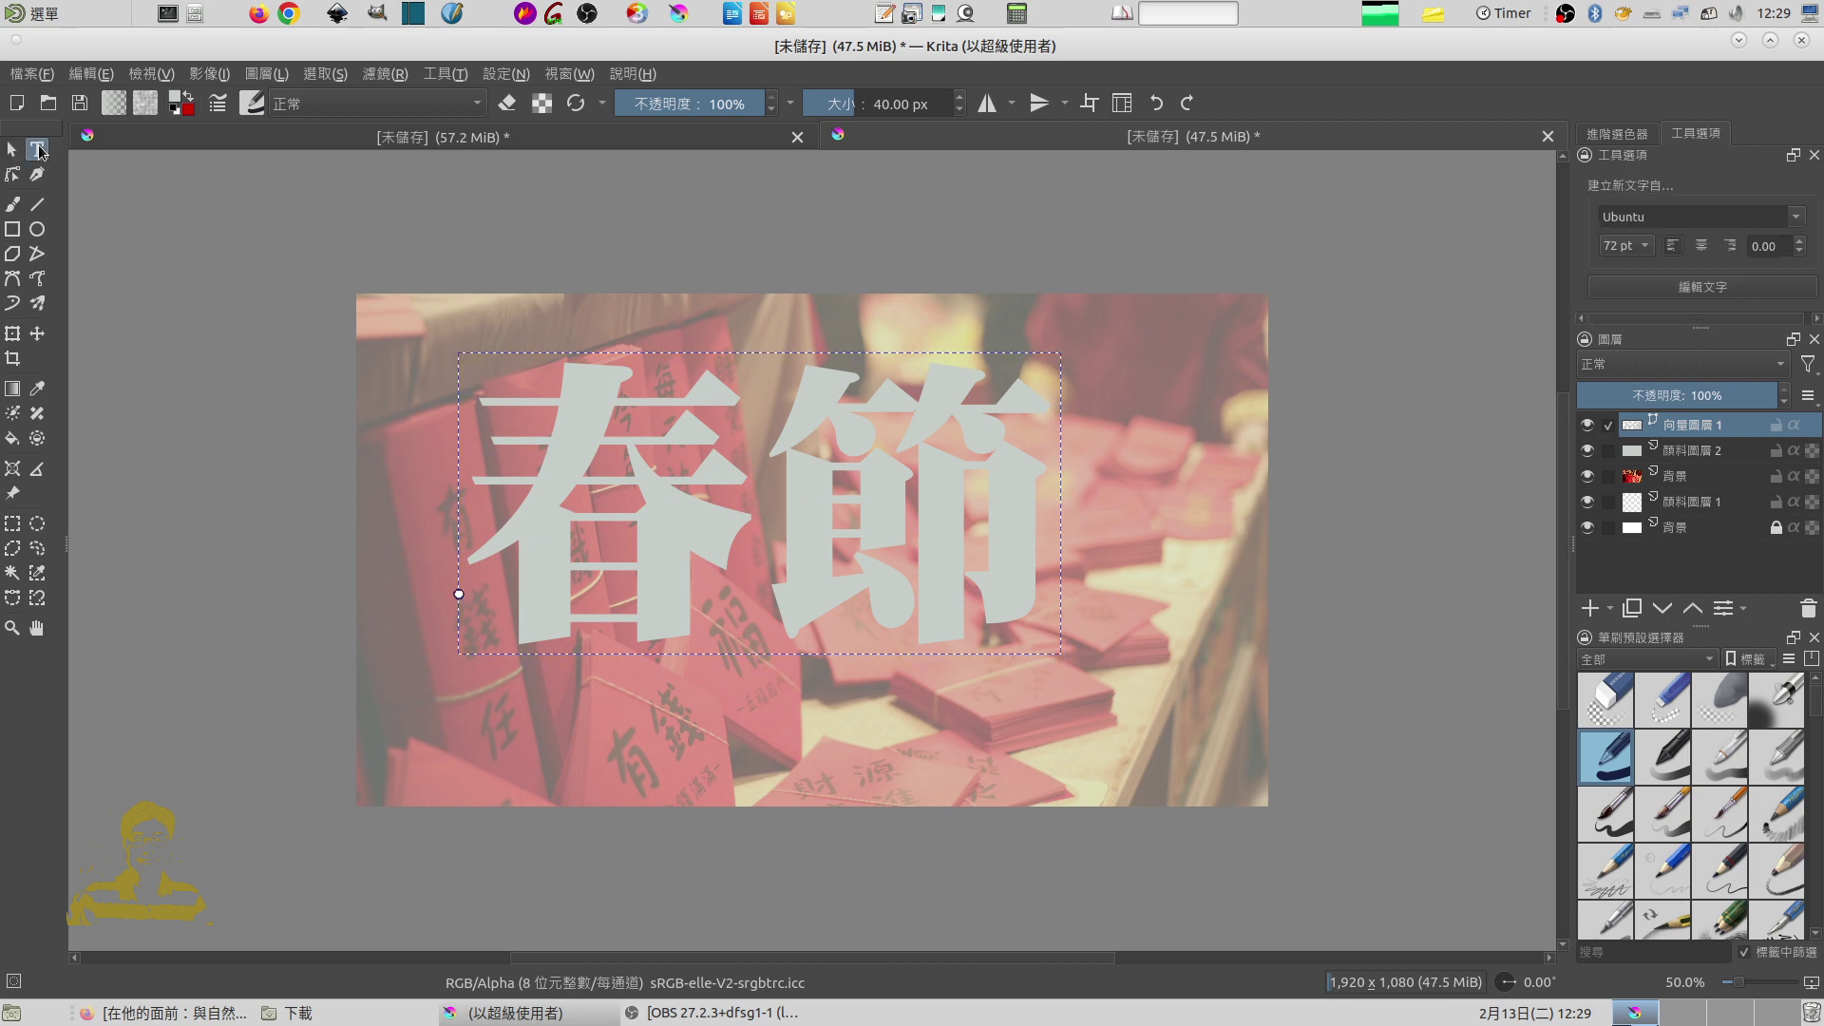
double_click(664, 569)
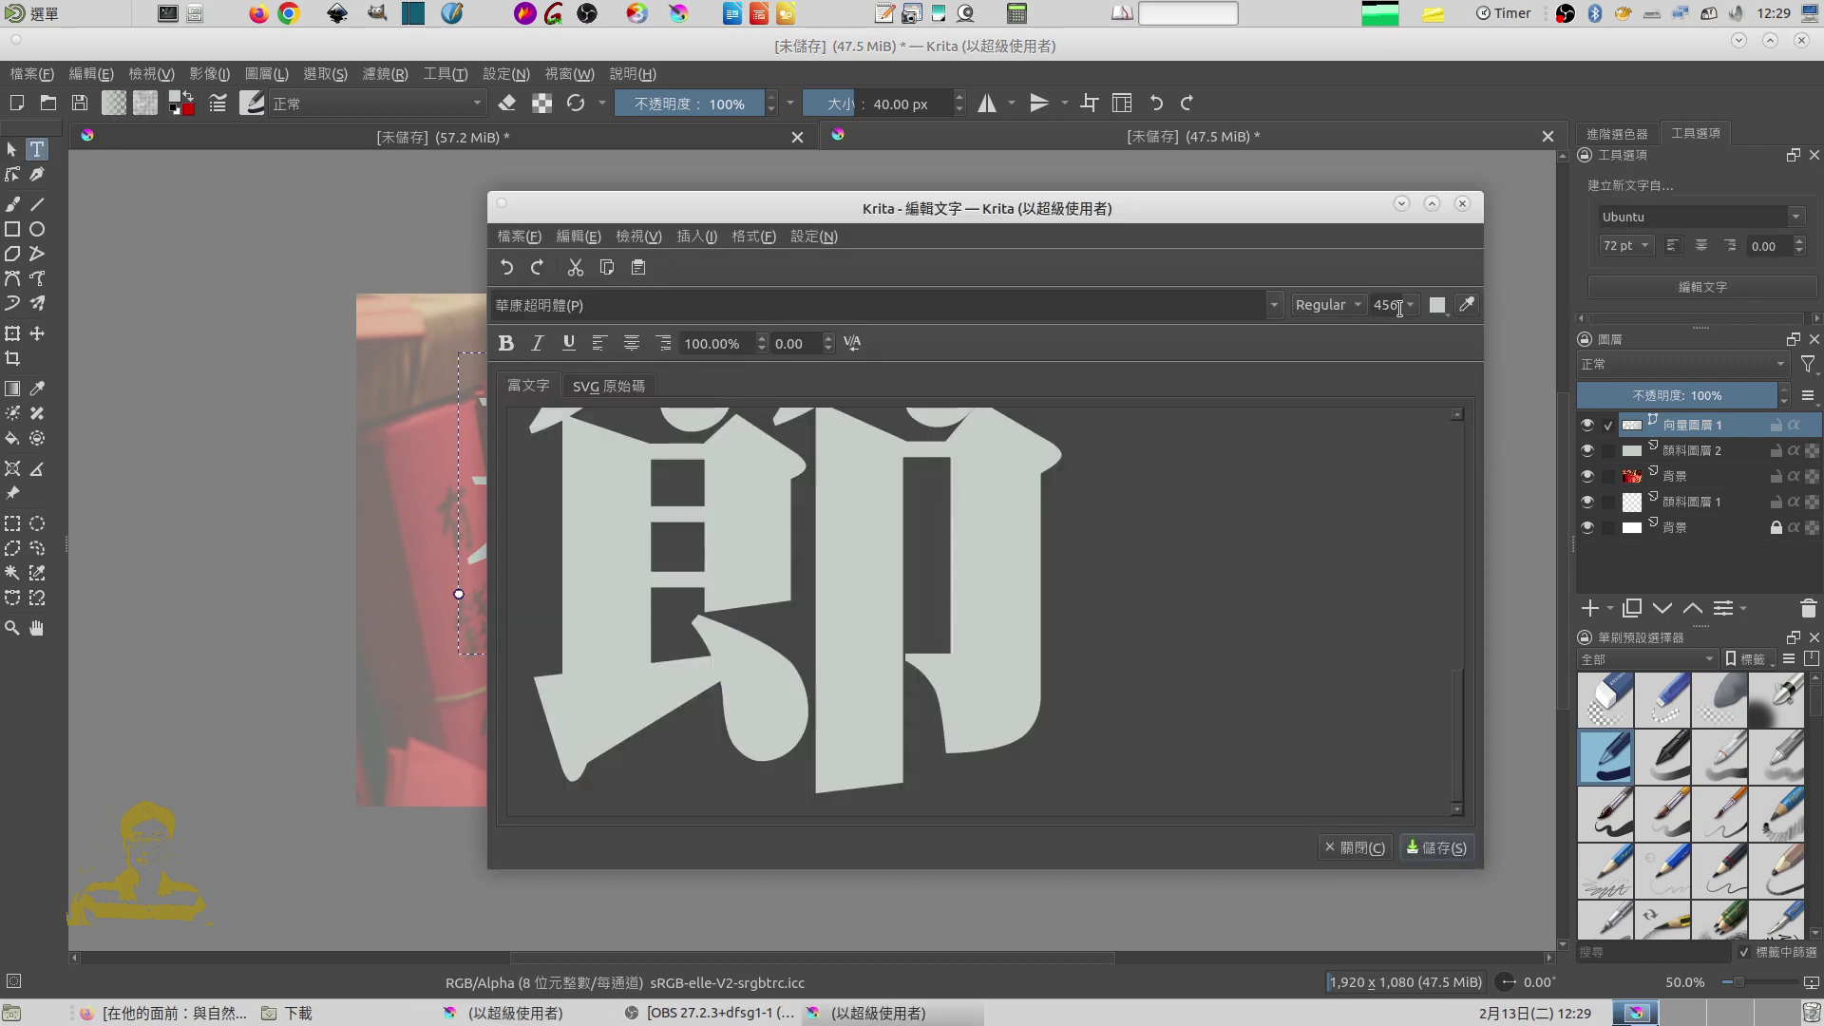
drag(1399, 305, 1356, 305)
text(5)
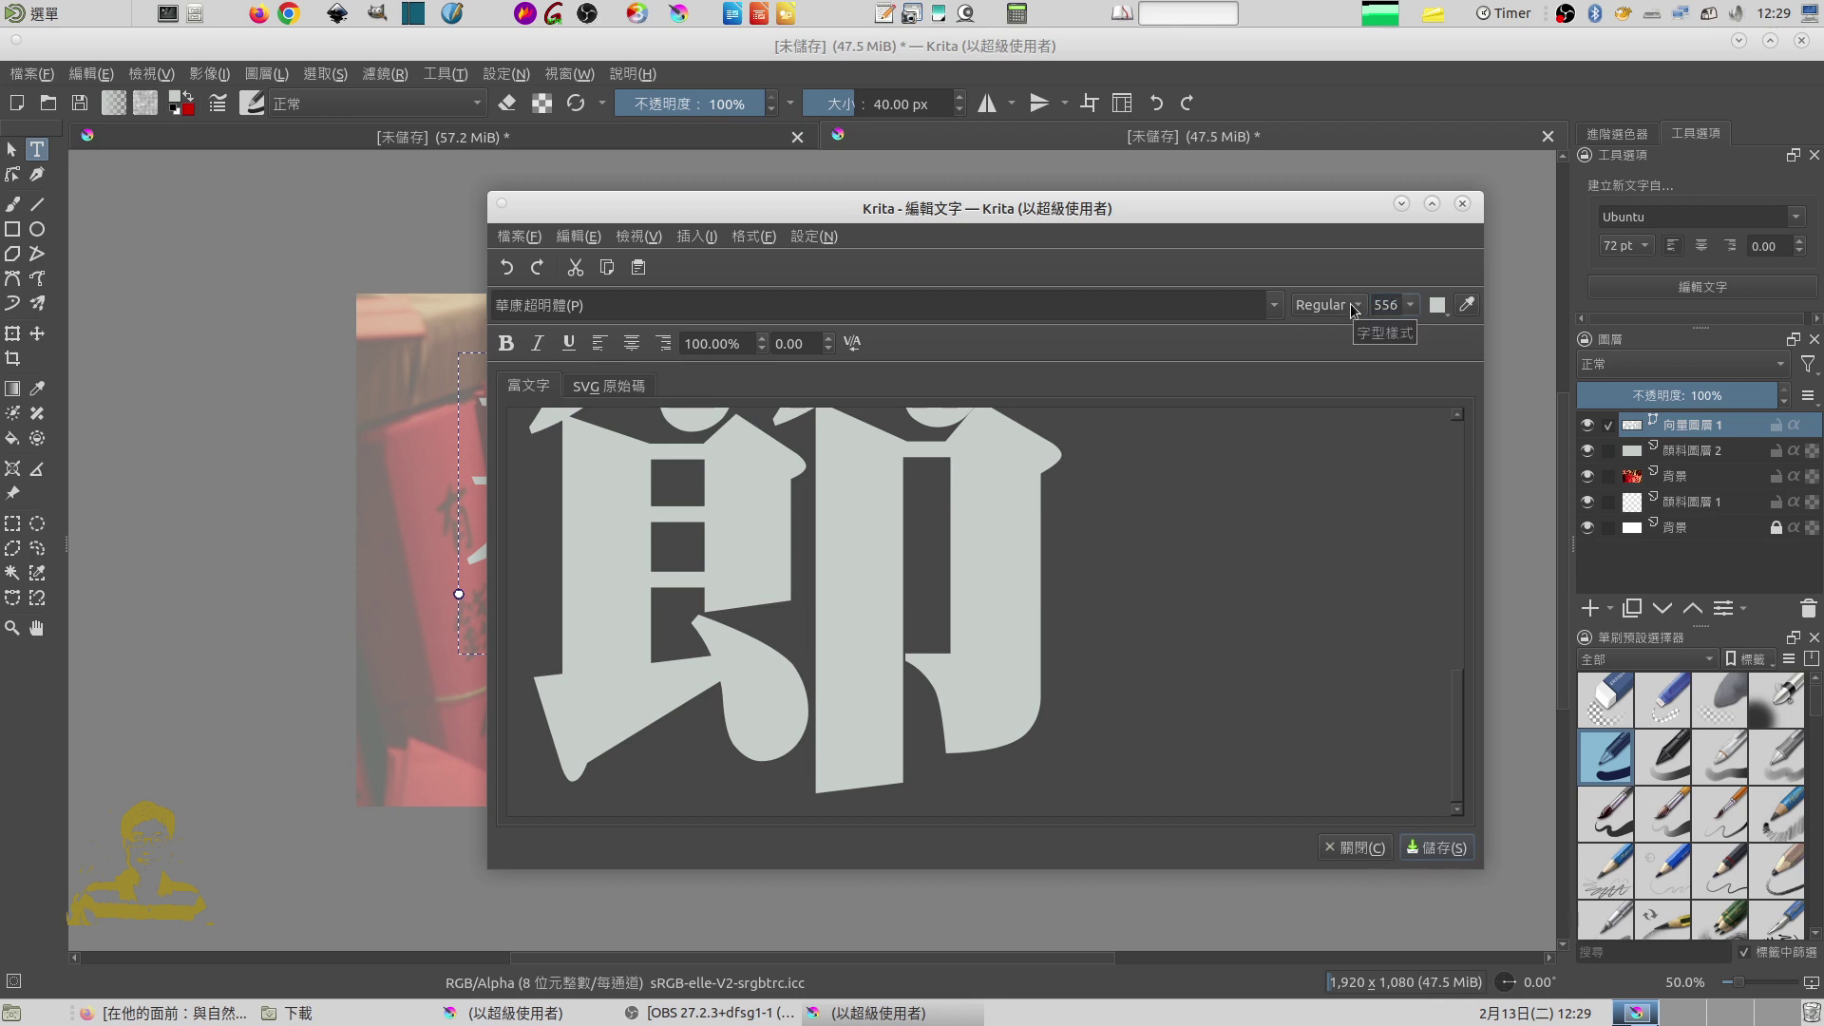
key(Return)
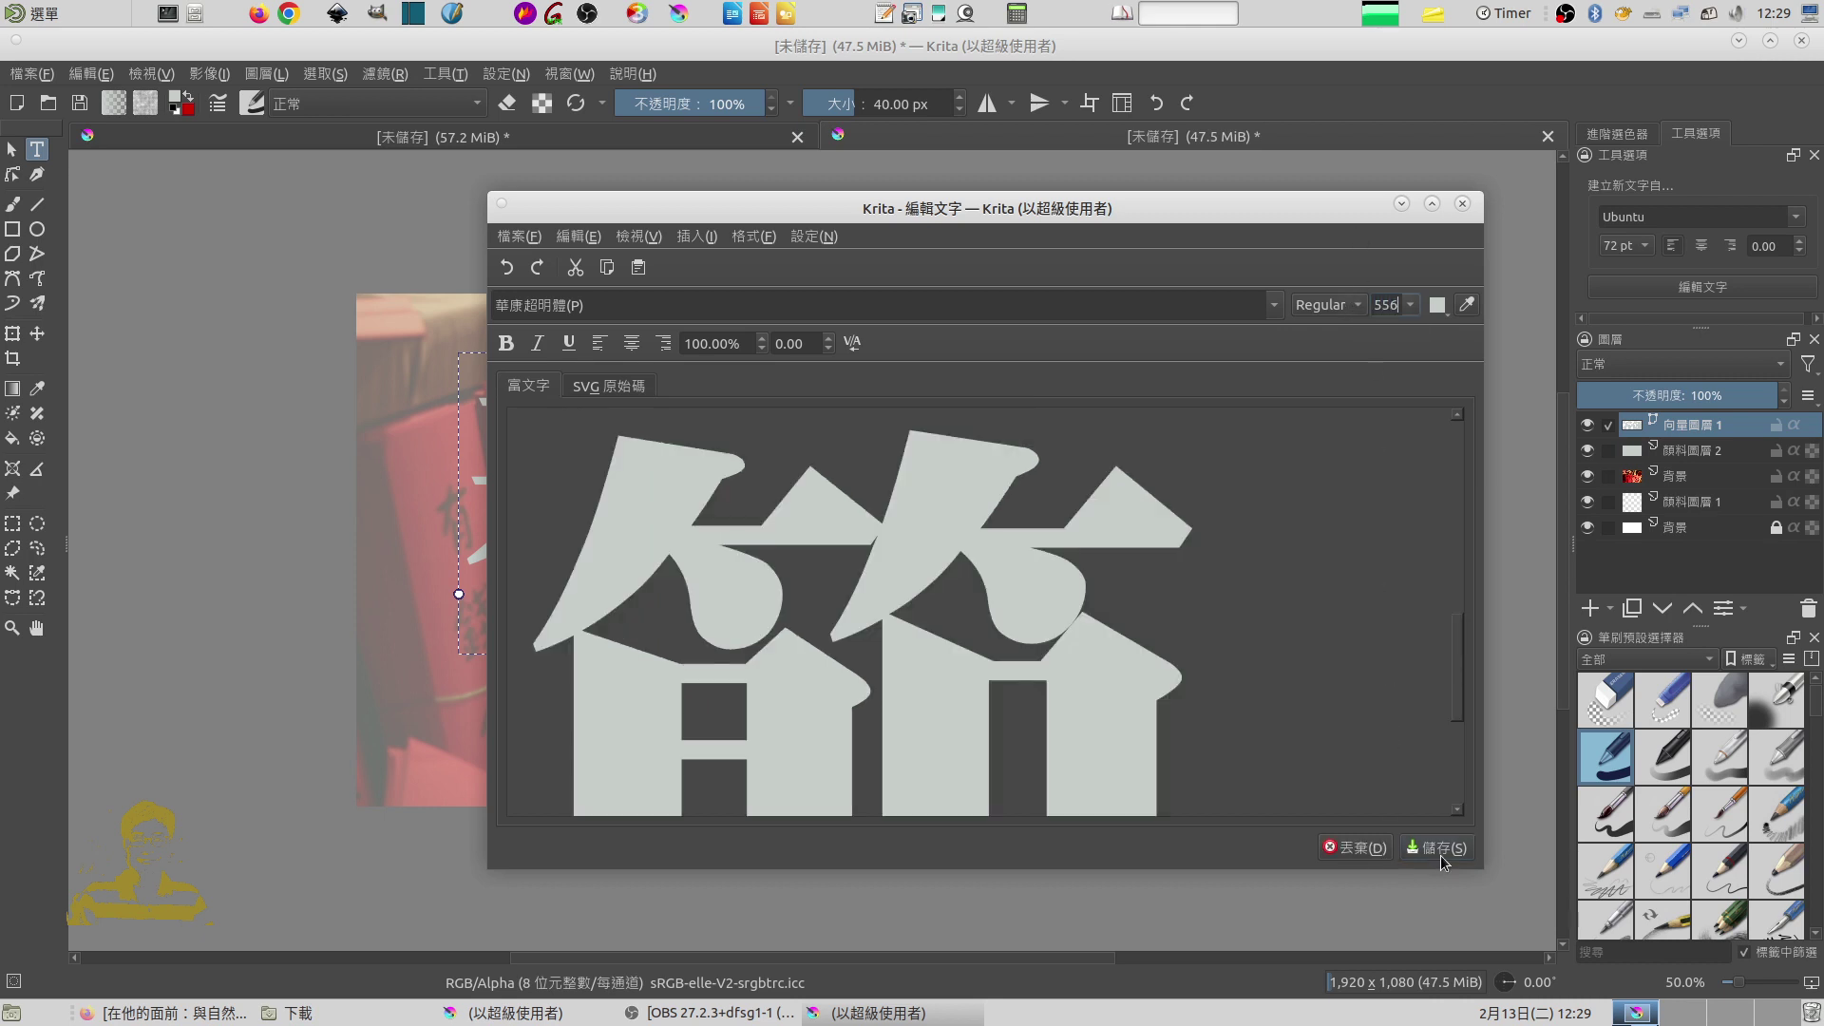
click(1439, 859)
click(1350, 849)
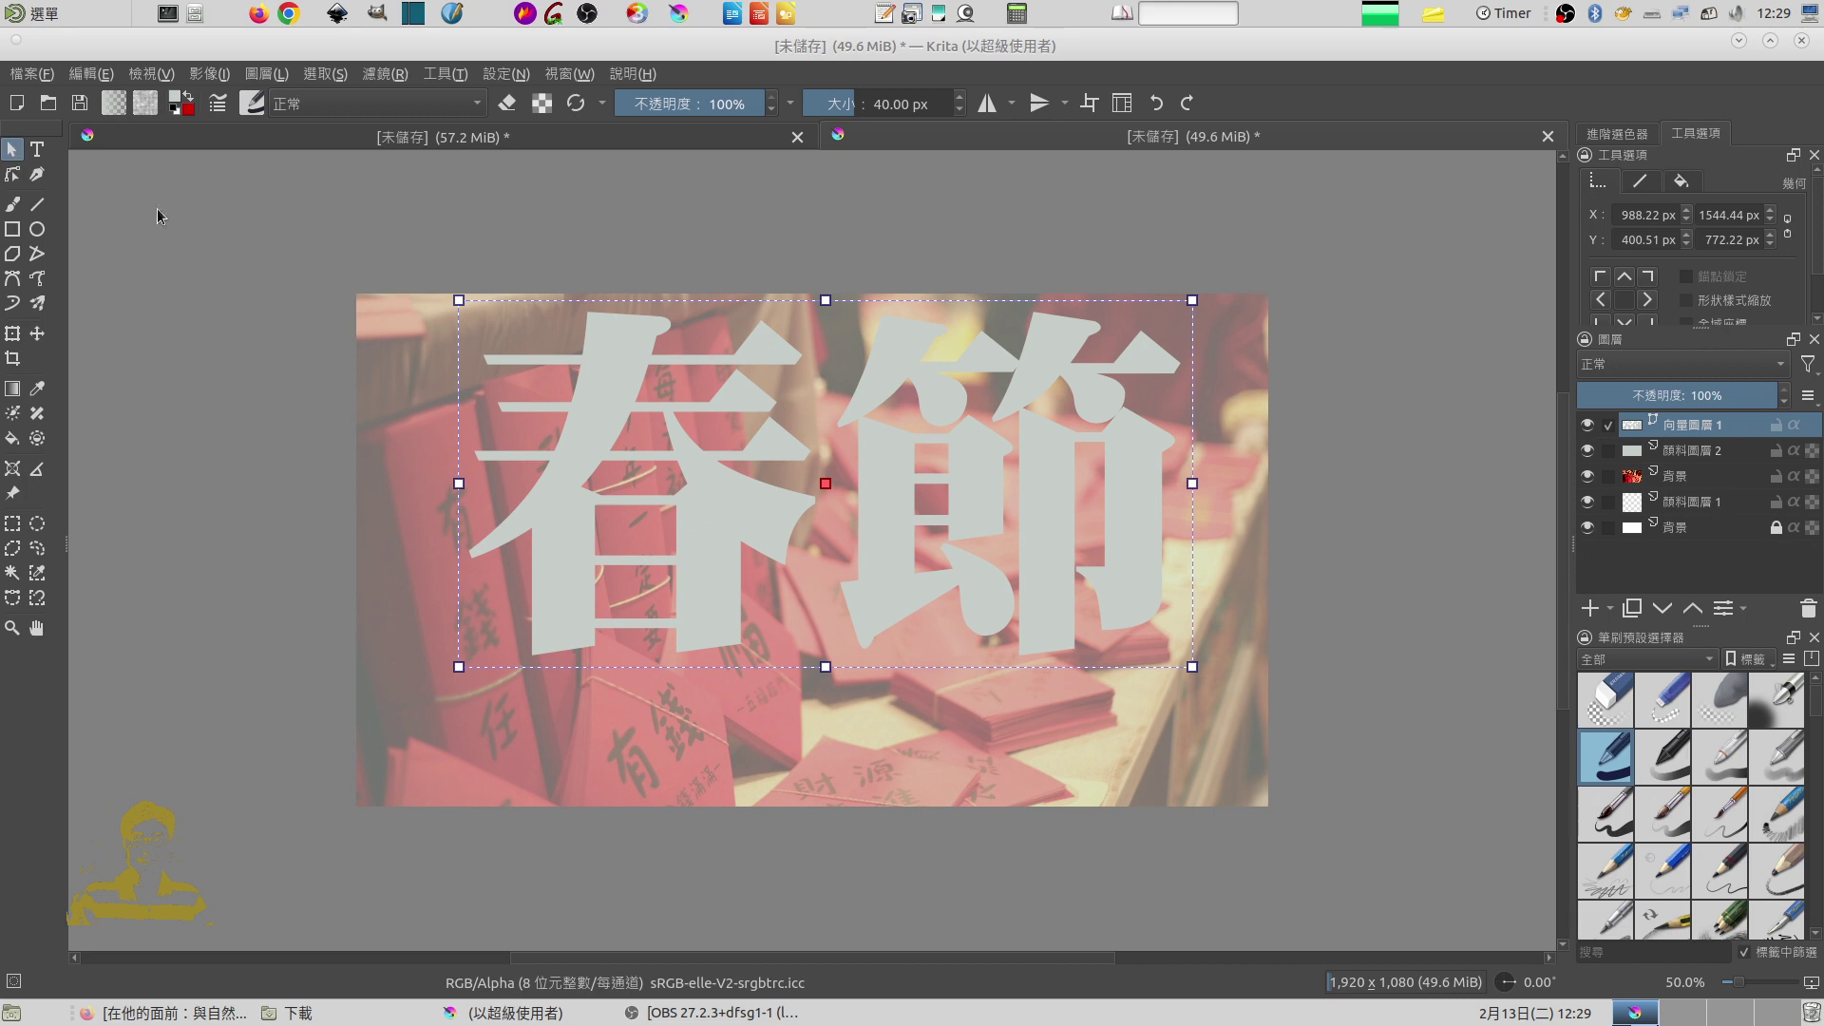
Step: Reopen the 春節 text and raise its font size to 656
key(t)
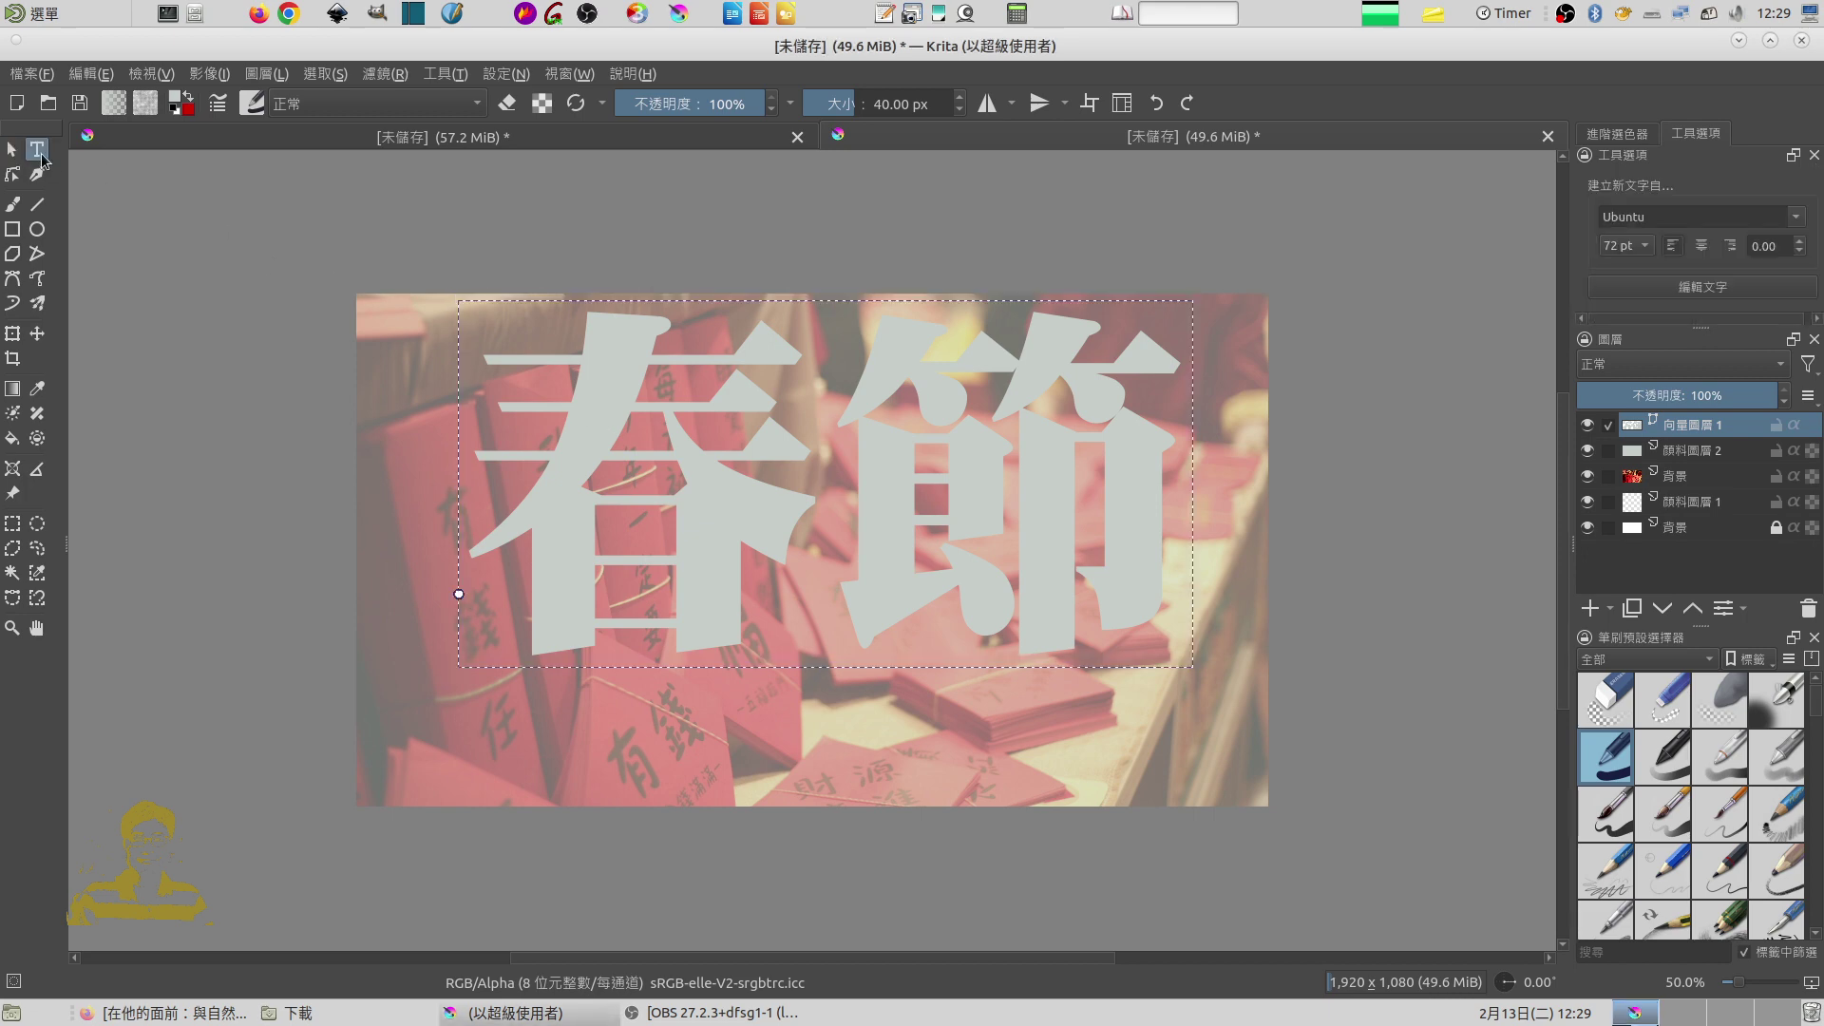
click(589, 418)
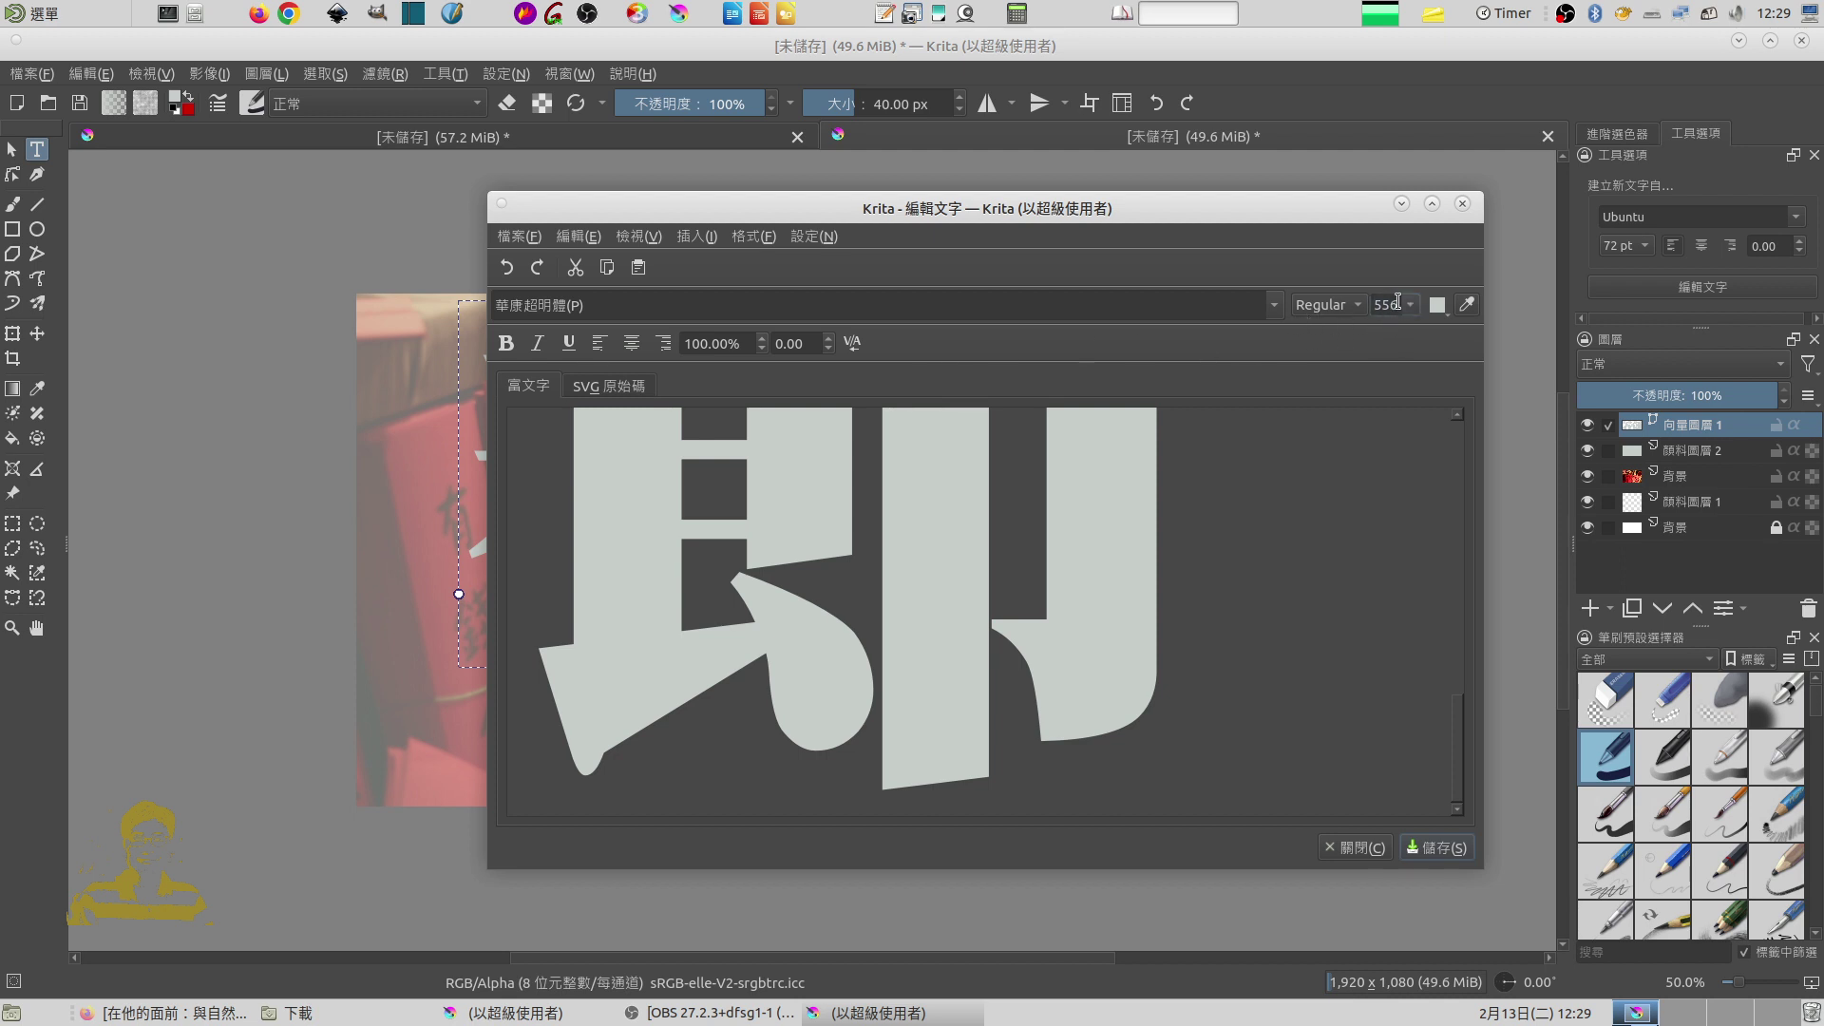
drag(1397, 301, 1368, 316)
text(65)
key(Return)
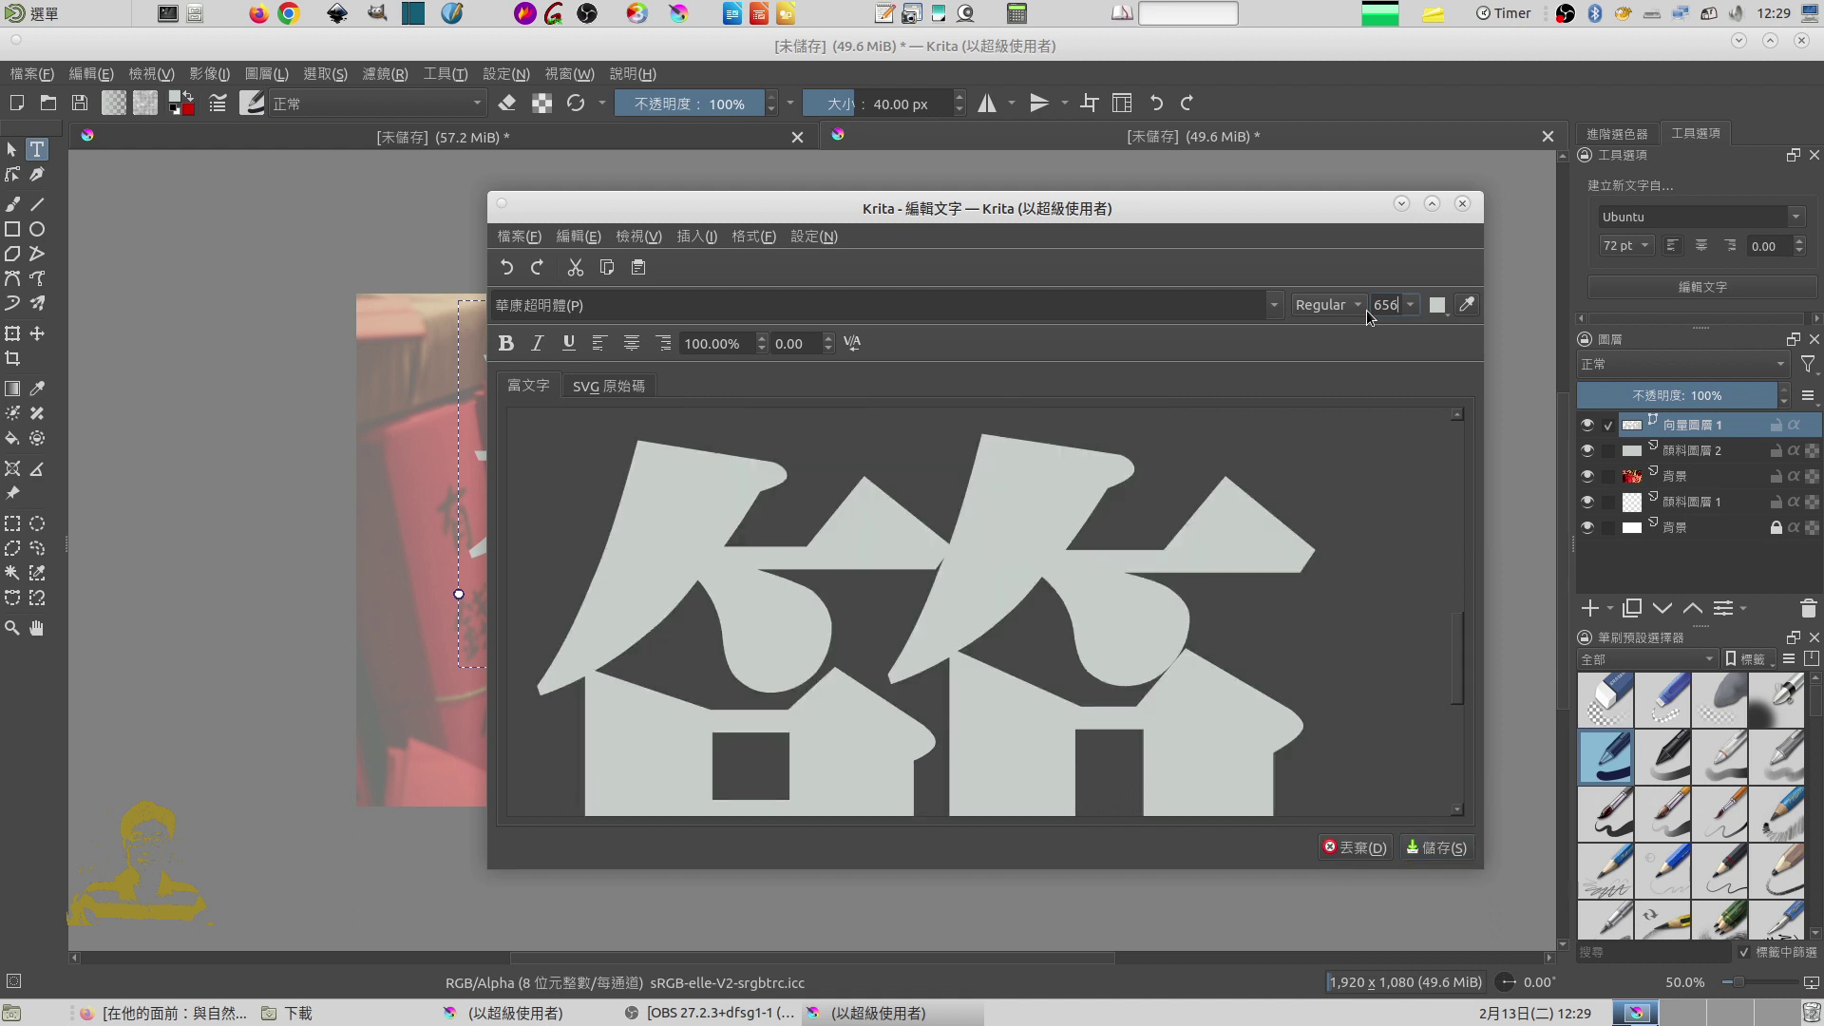
click(1441, 850)
click(1354, 848)
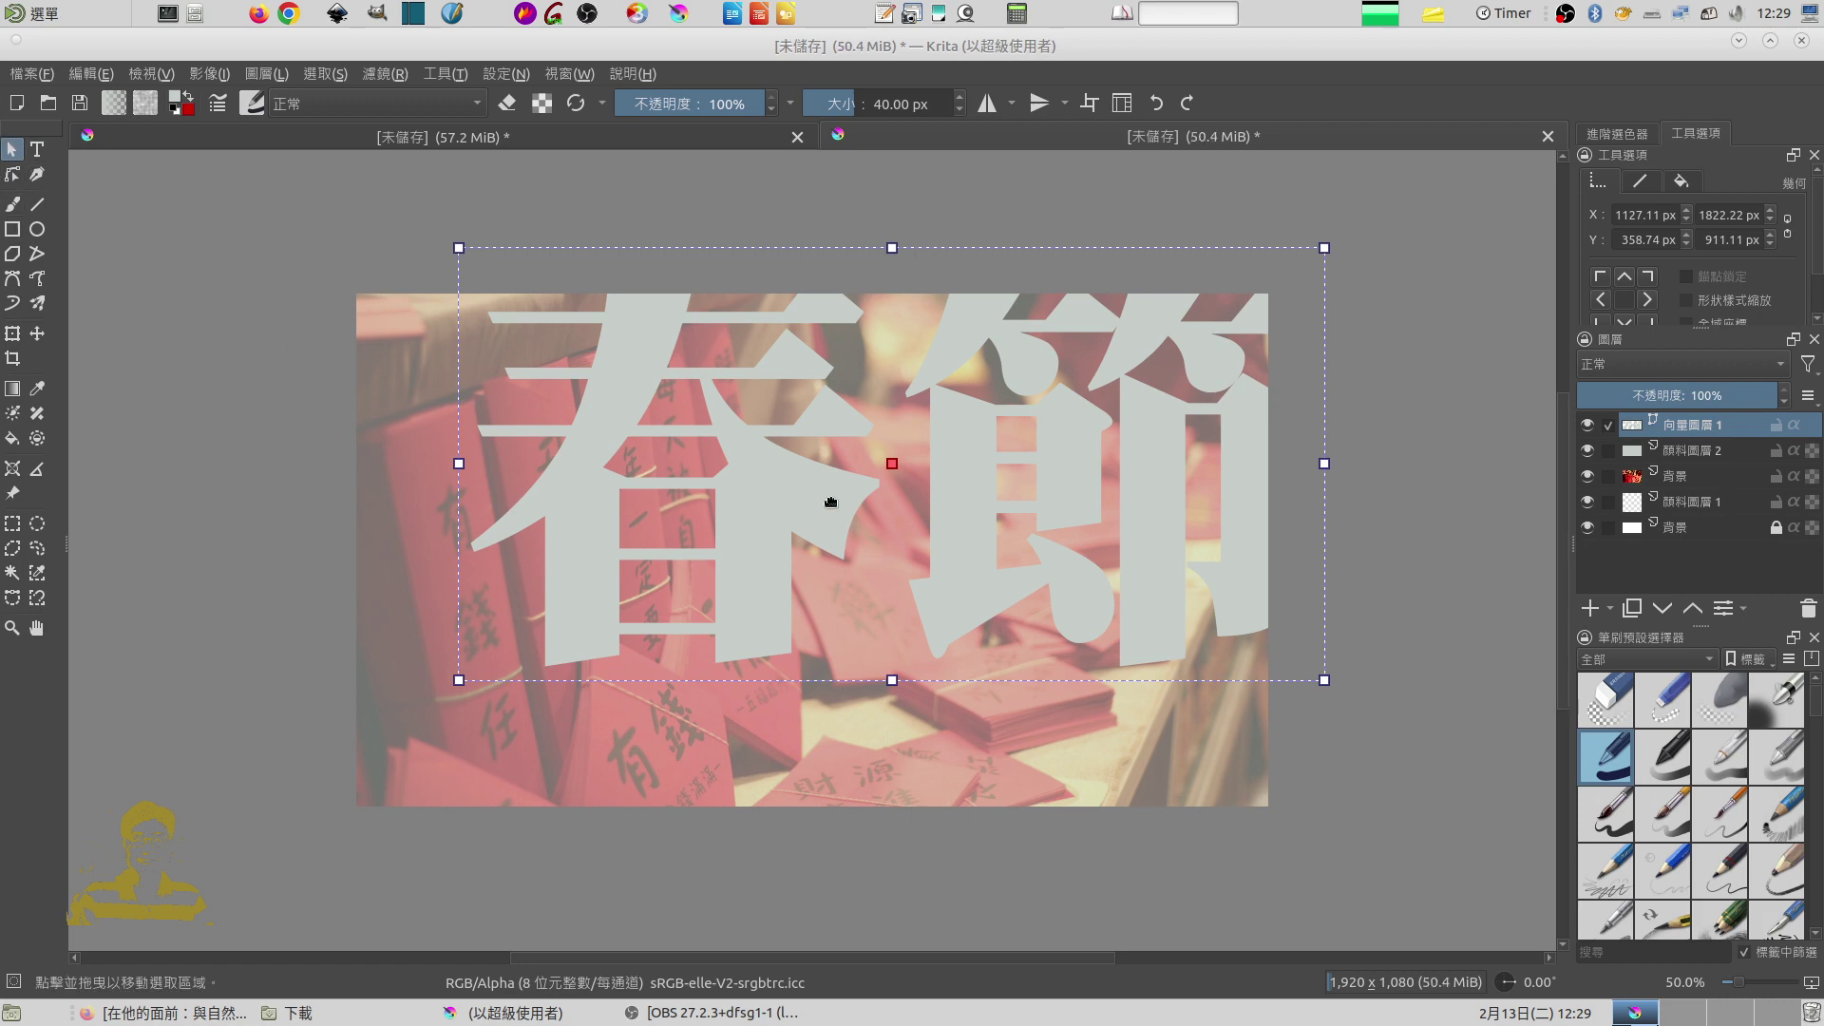
Step: Centre the 春節 text, scale it up from the bottom-right handle, and shift it slightly left
drag(830, 501, 753, 595)
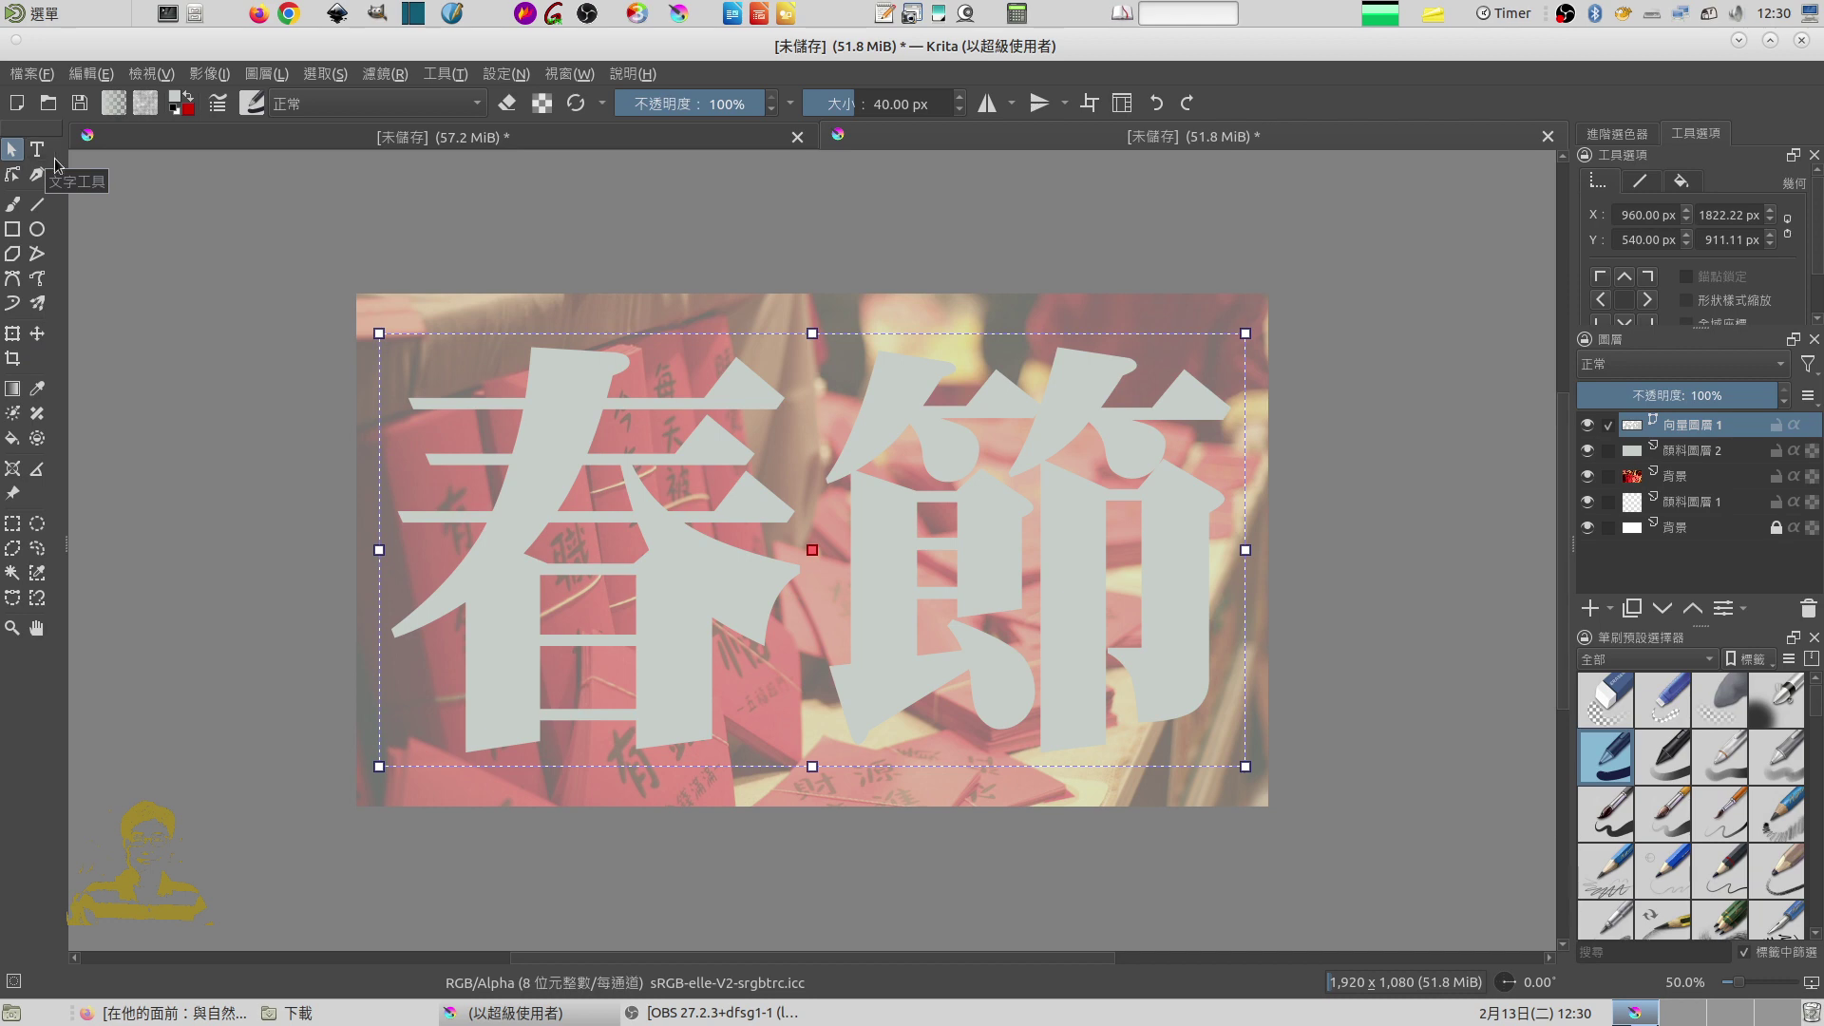
click(12, 333)
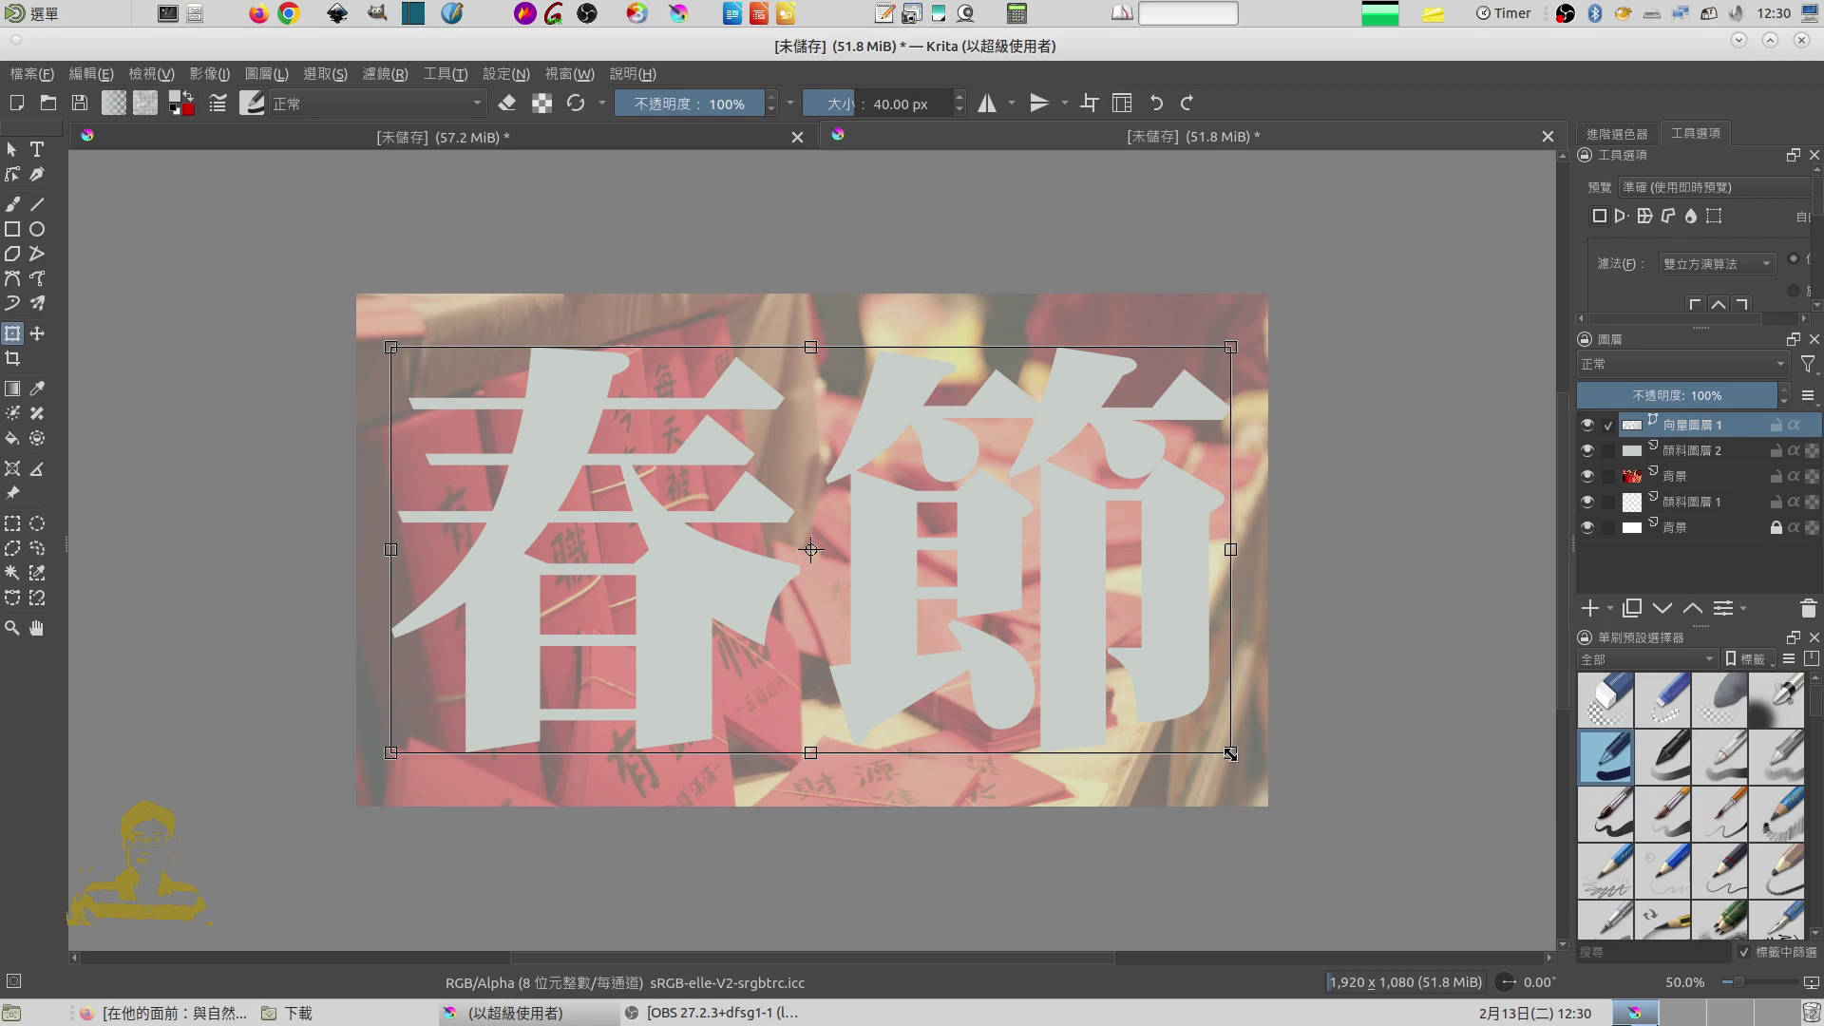
drag(1230, 753, 1272, 817)
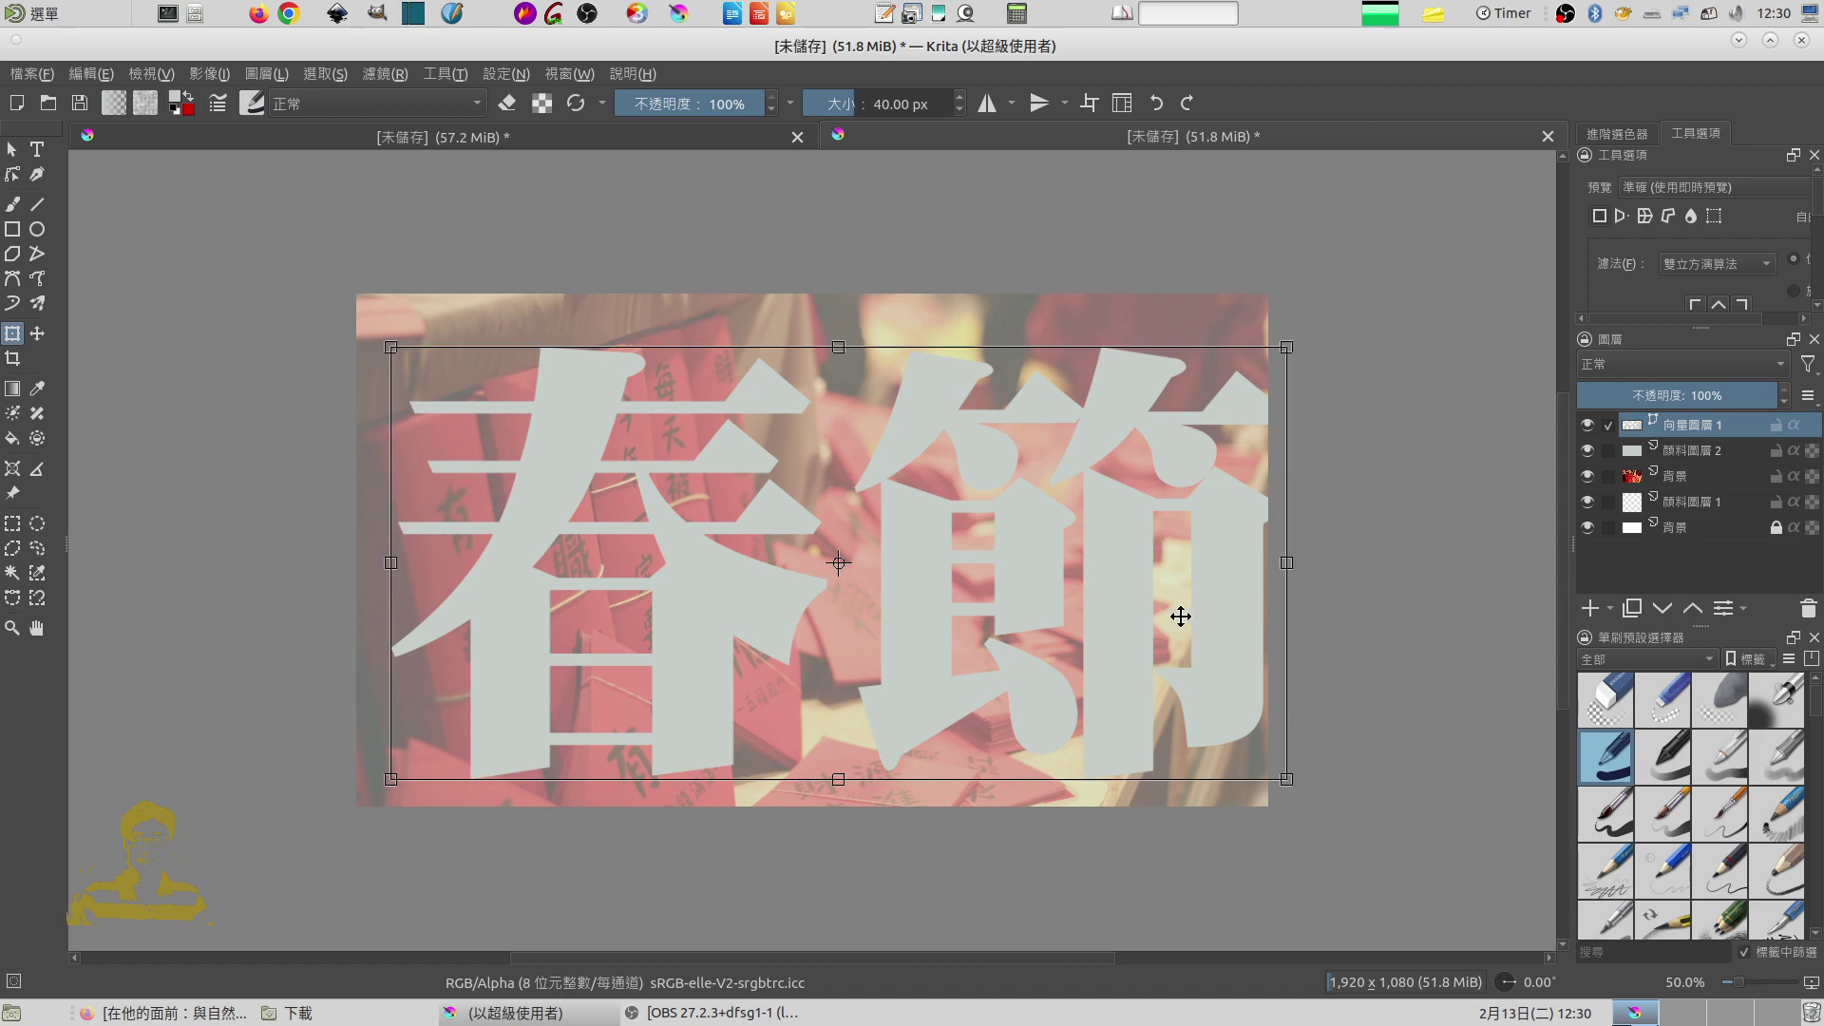
drag(1130, 618, 1102, 615)
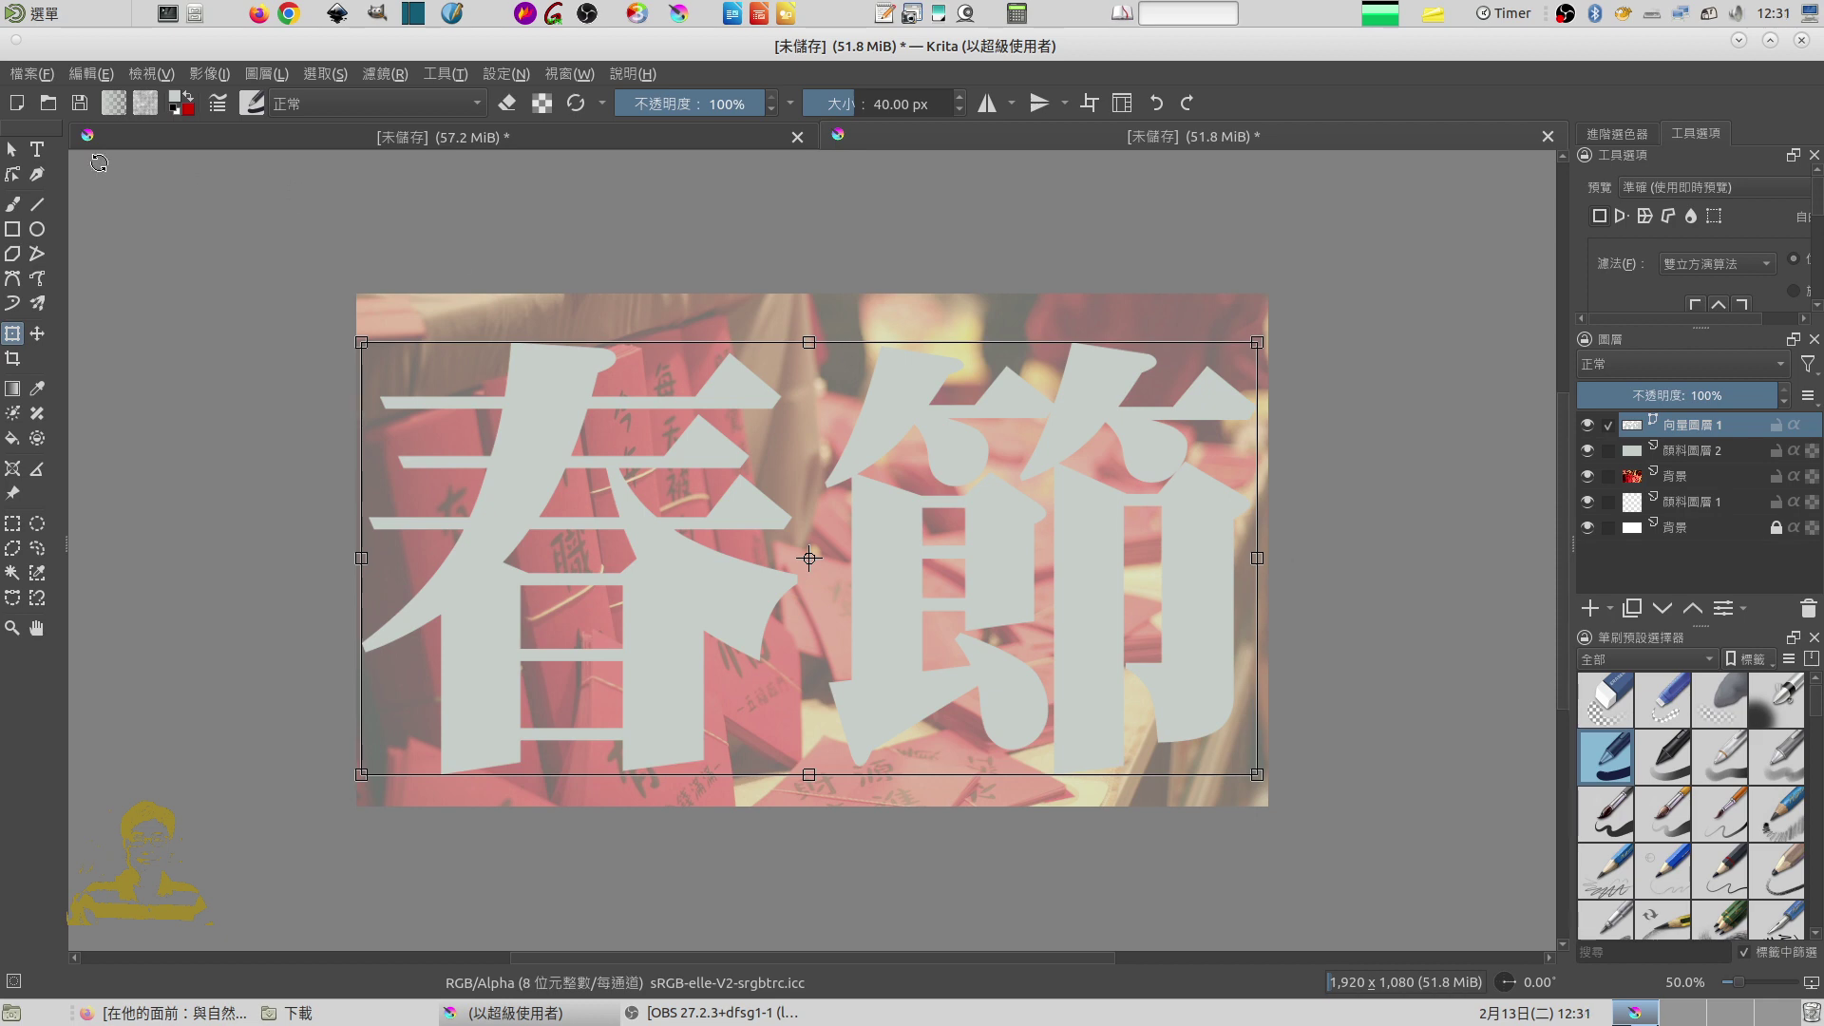
click(12, 149)
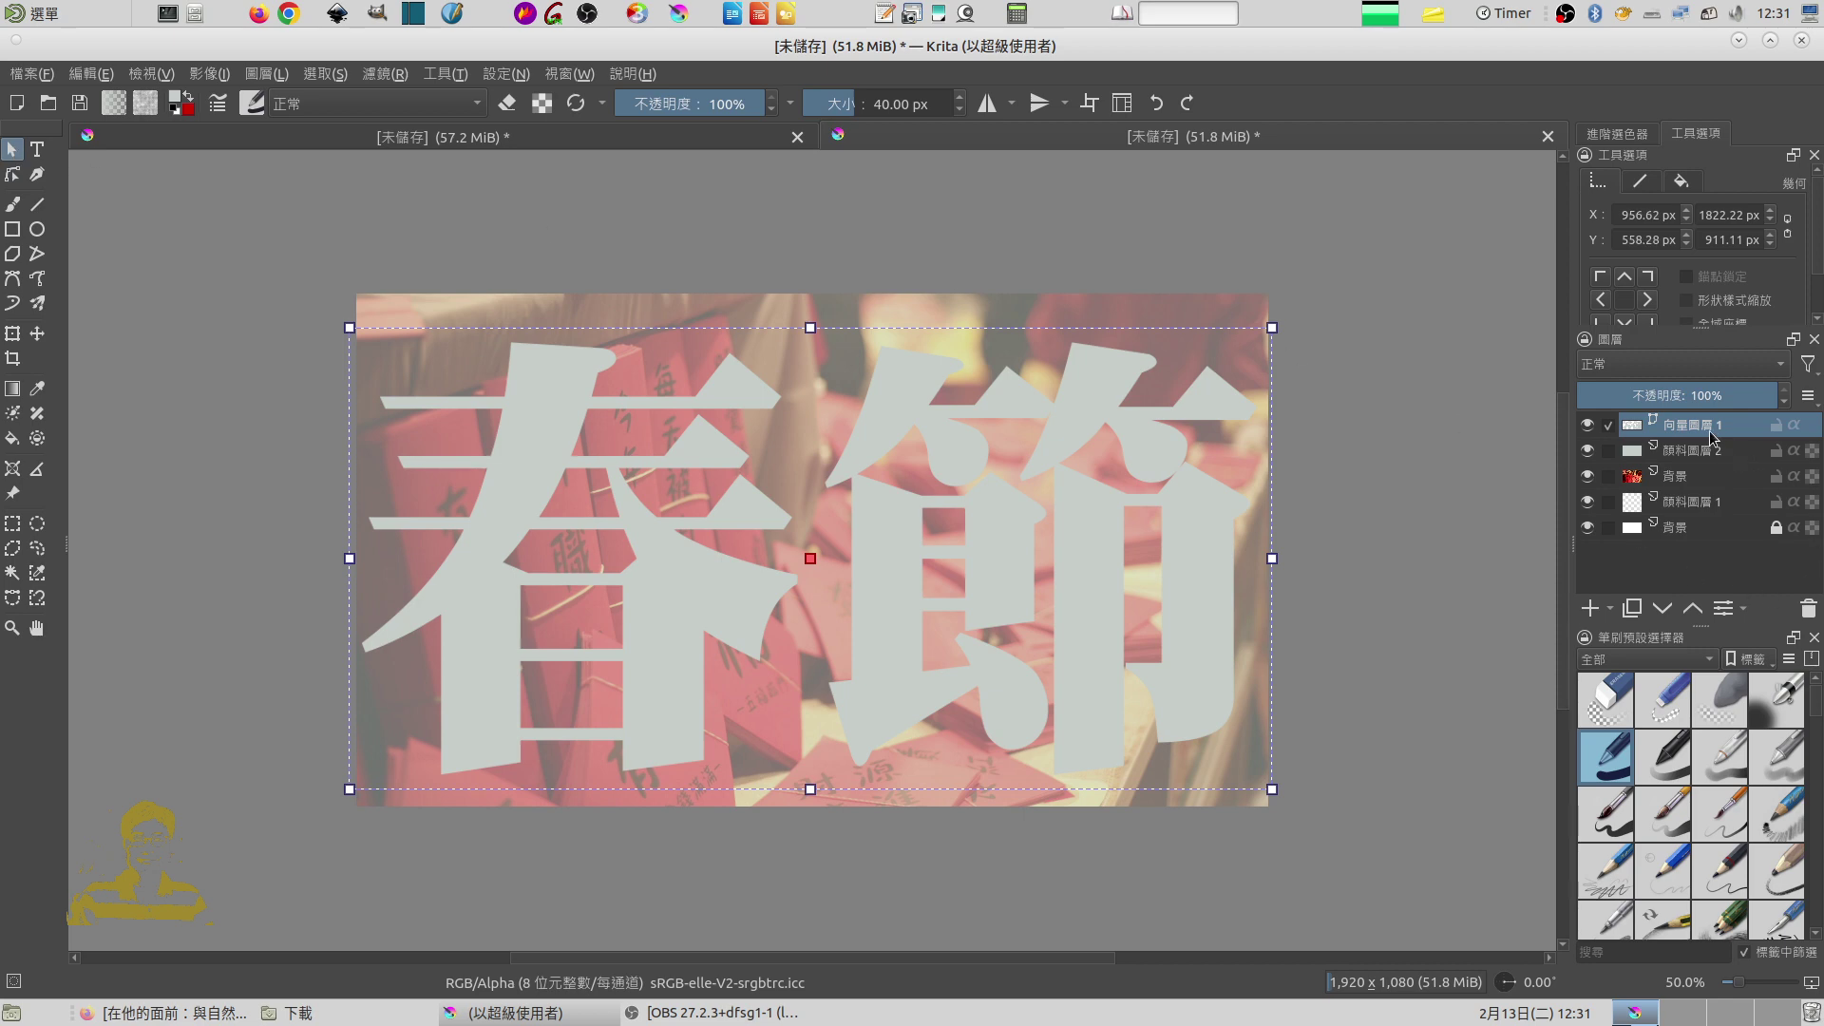
click(37, 229)
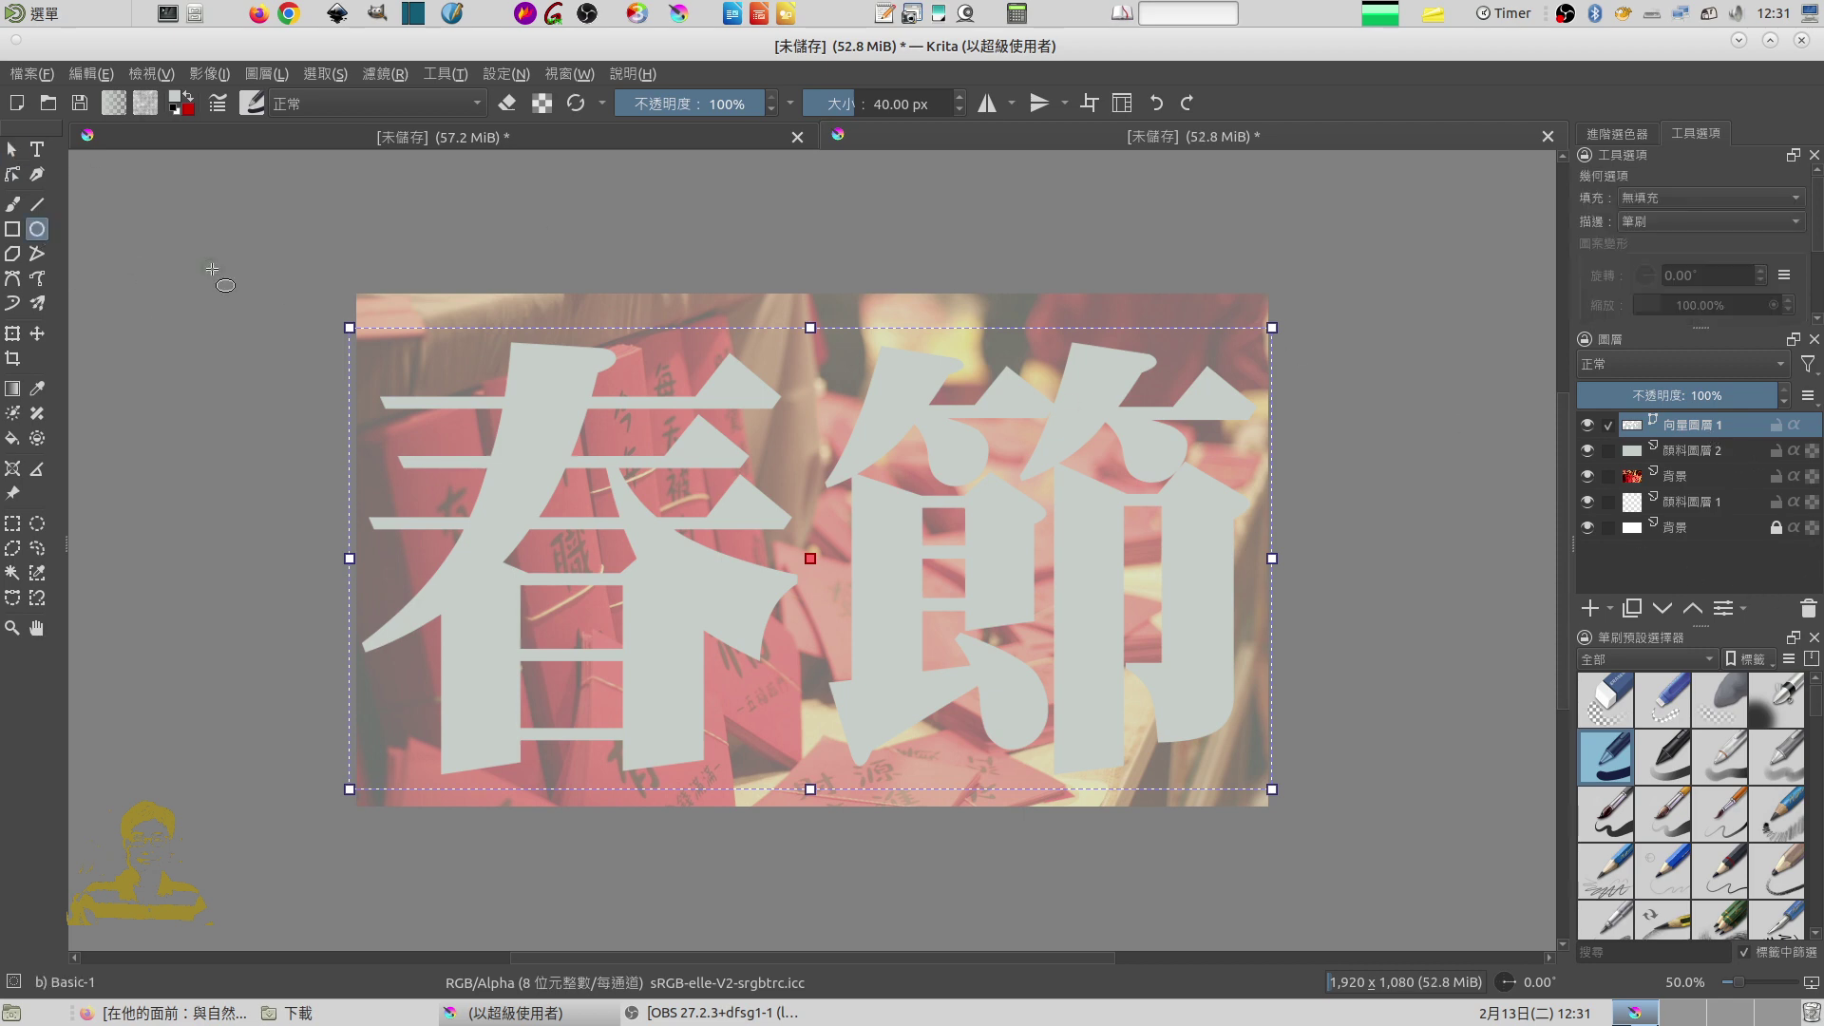
drag(157, 252, 318, 415)
drag(360, 287, 446, 378)
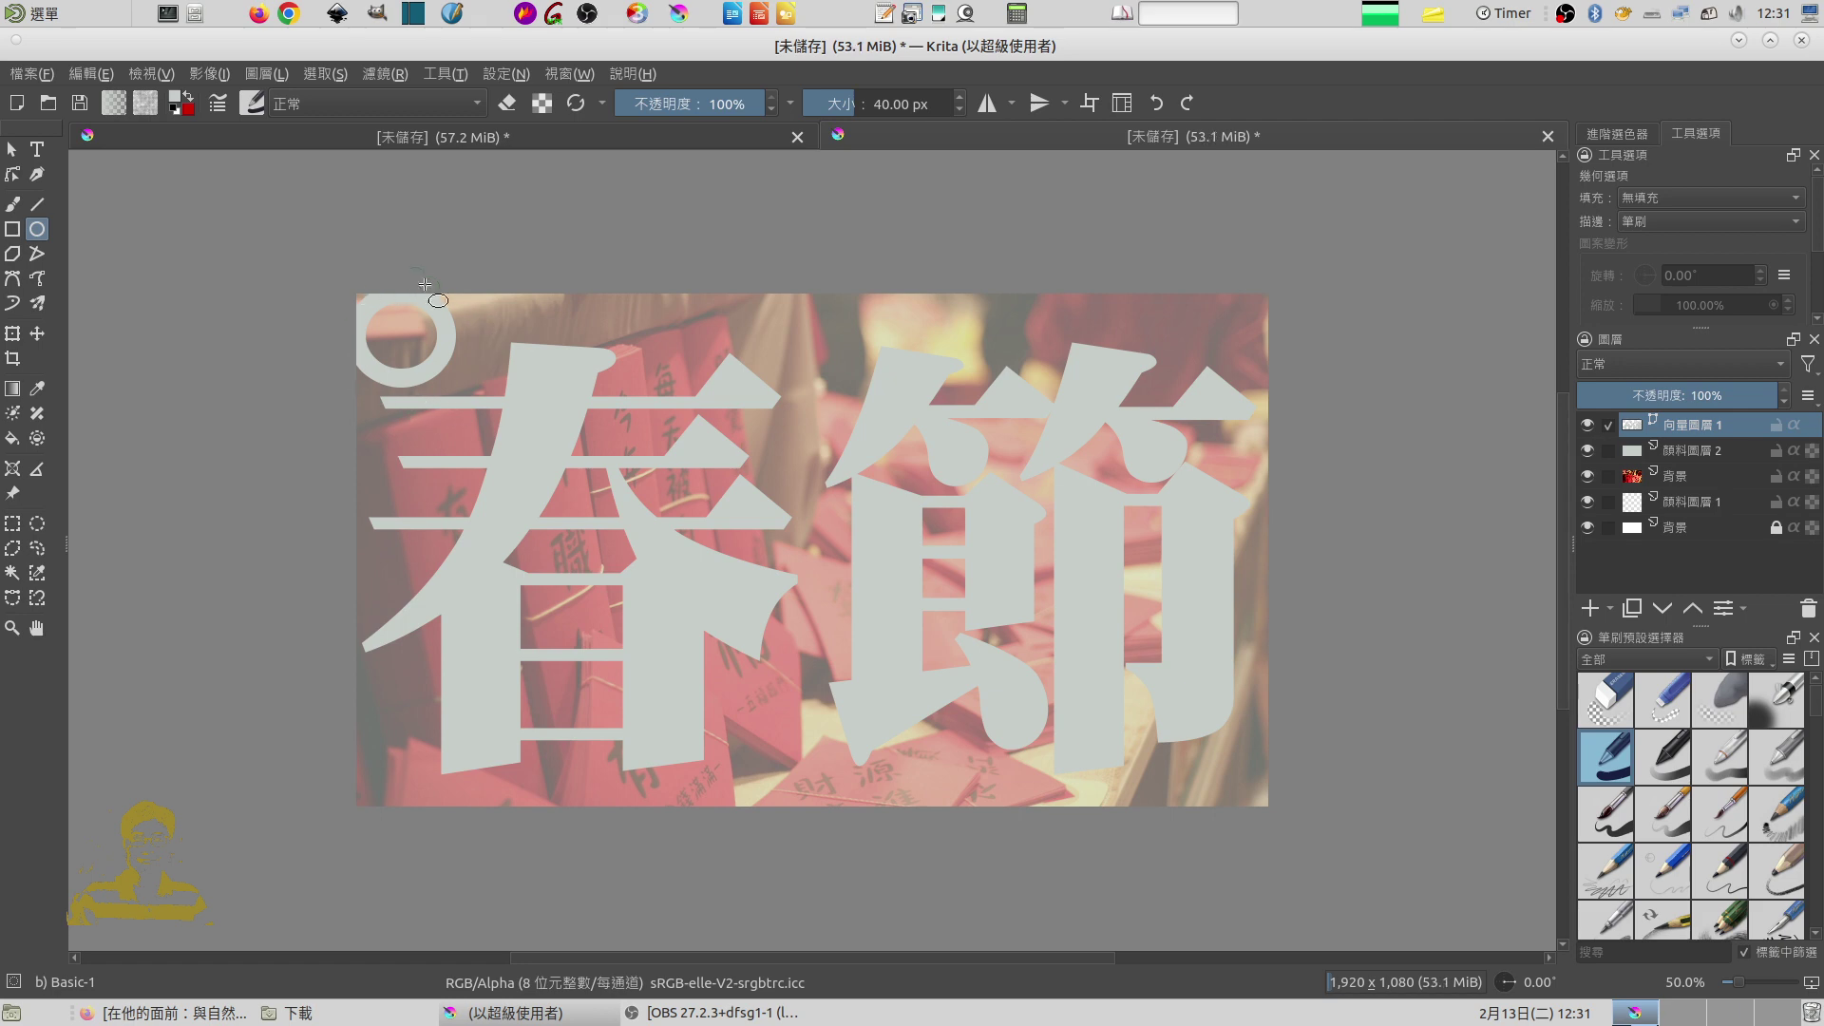
click(11, 149)
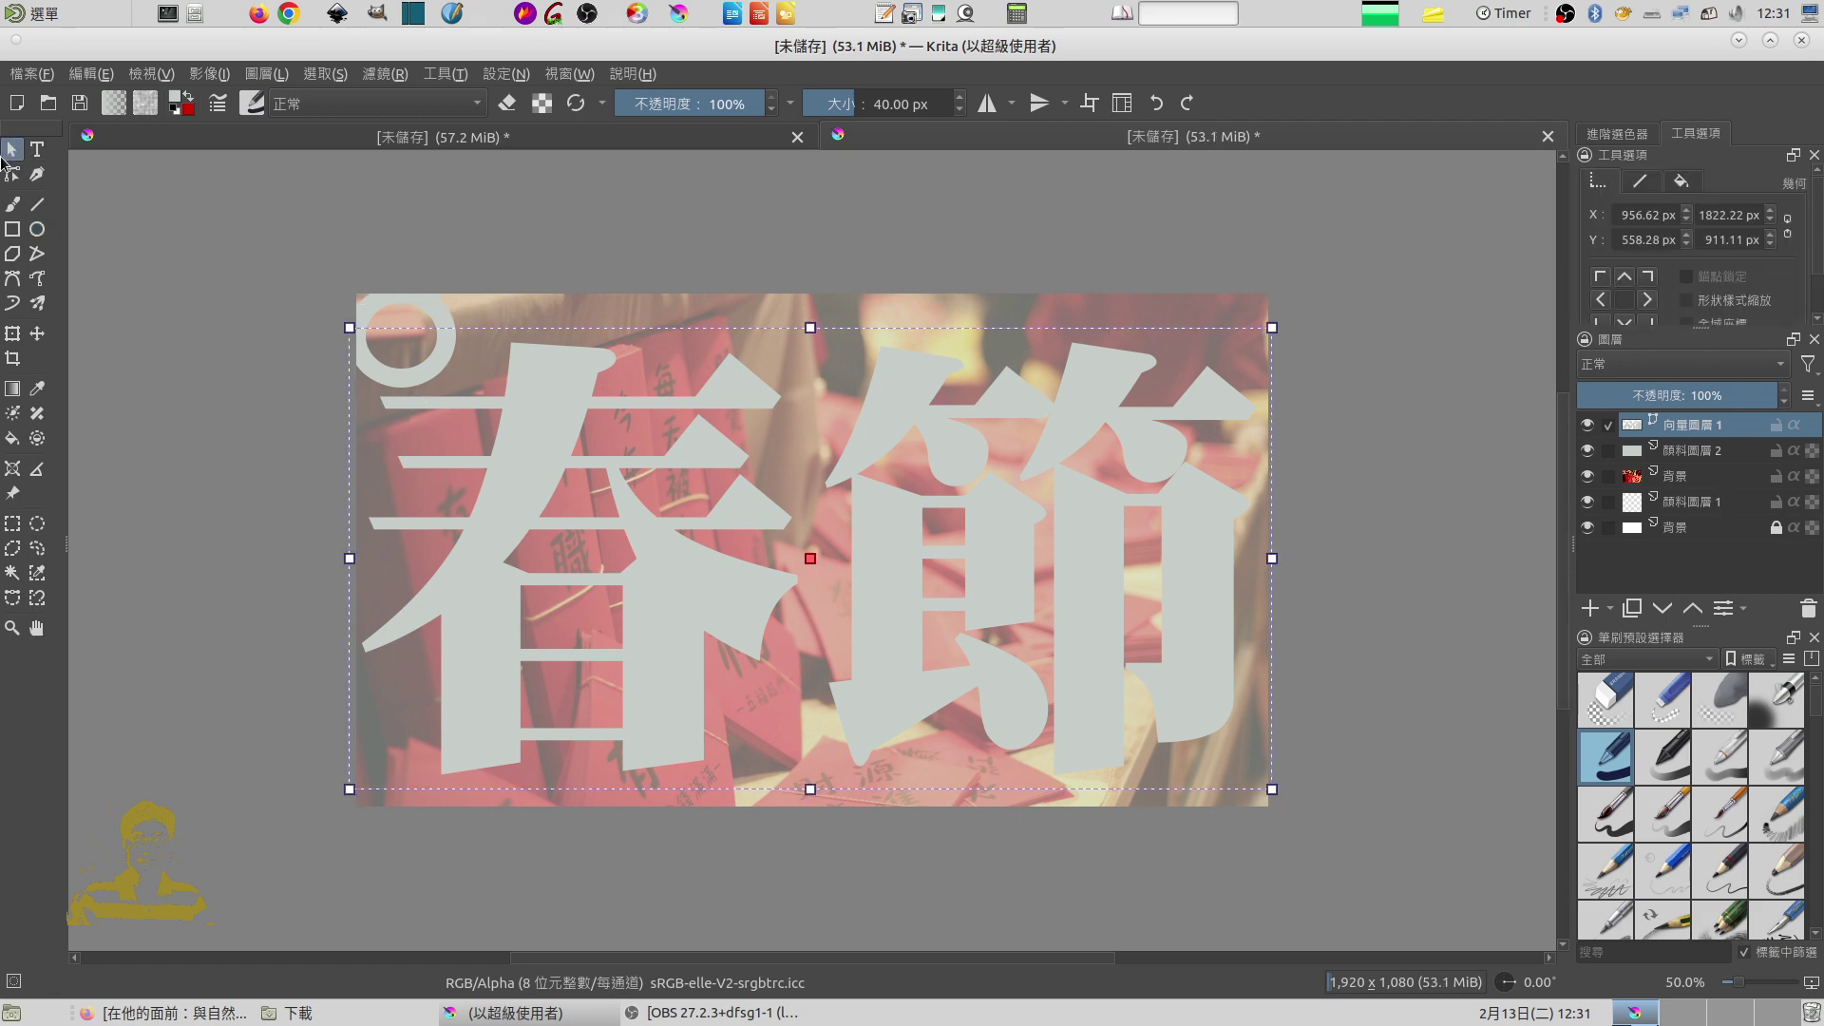
click(435, 308)
drag(435, 308, 448, 317)
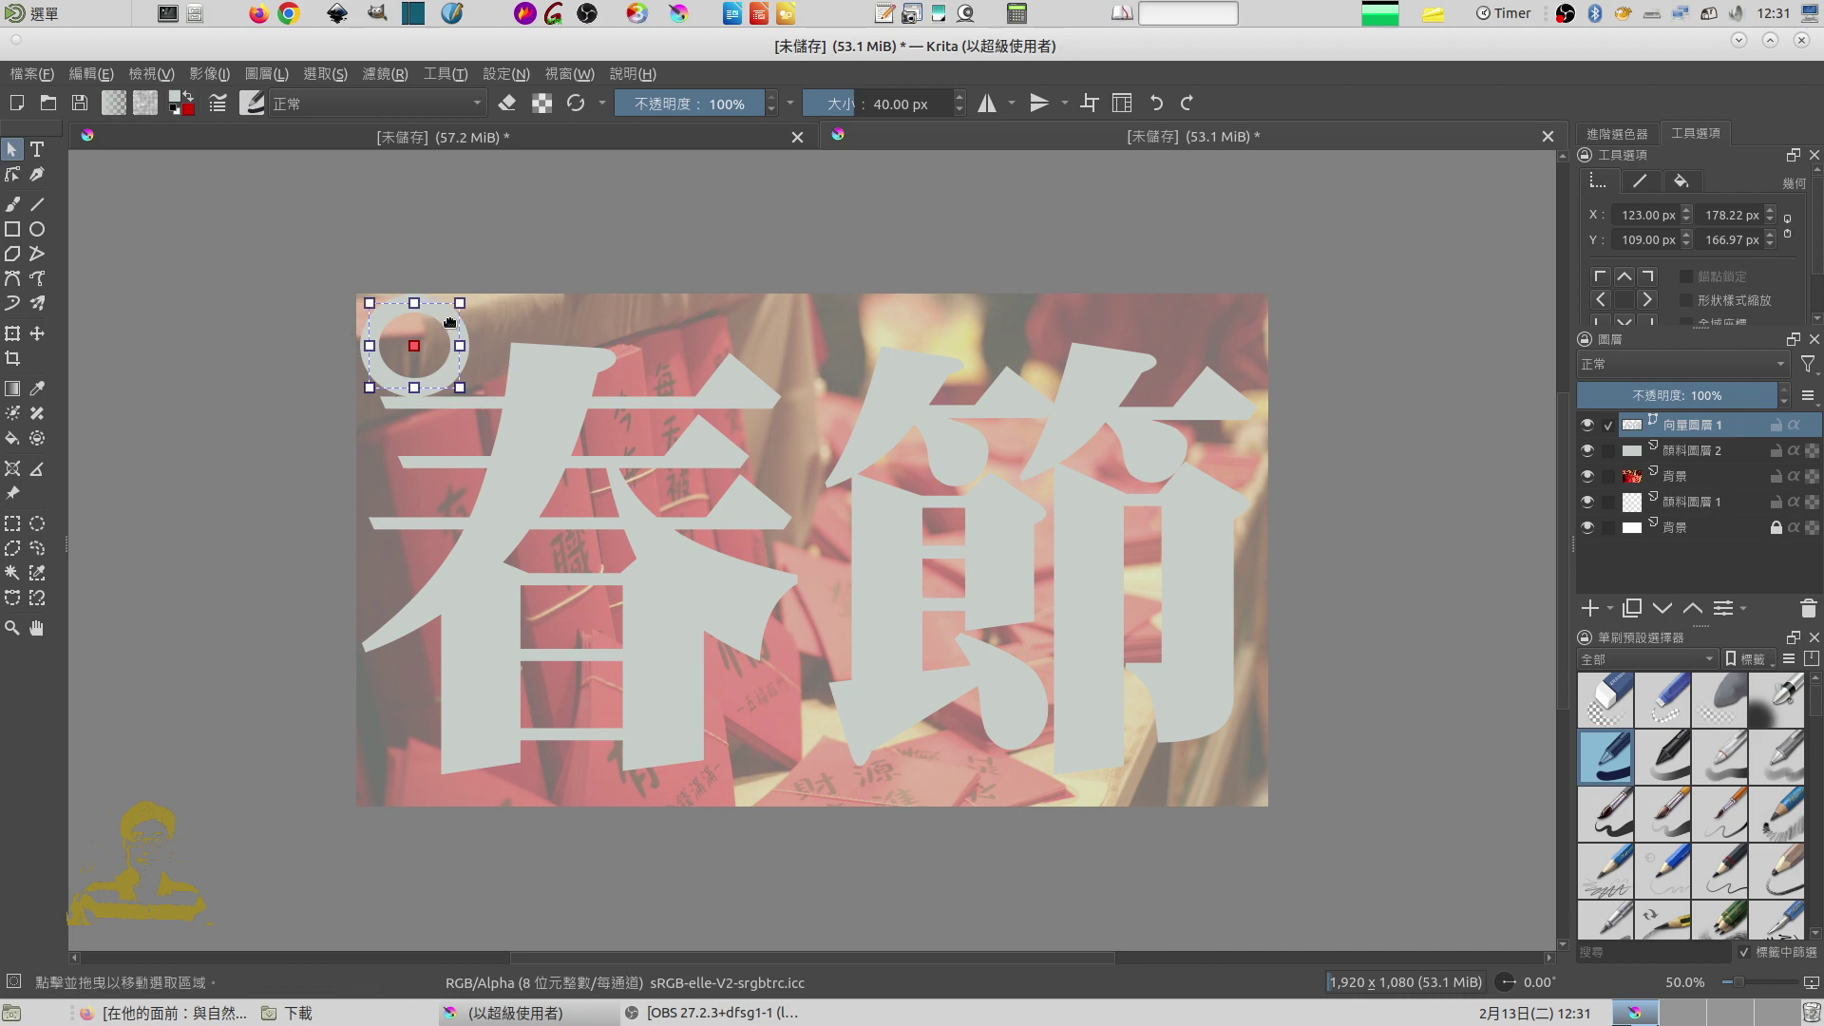
right_click(450, 323)
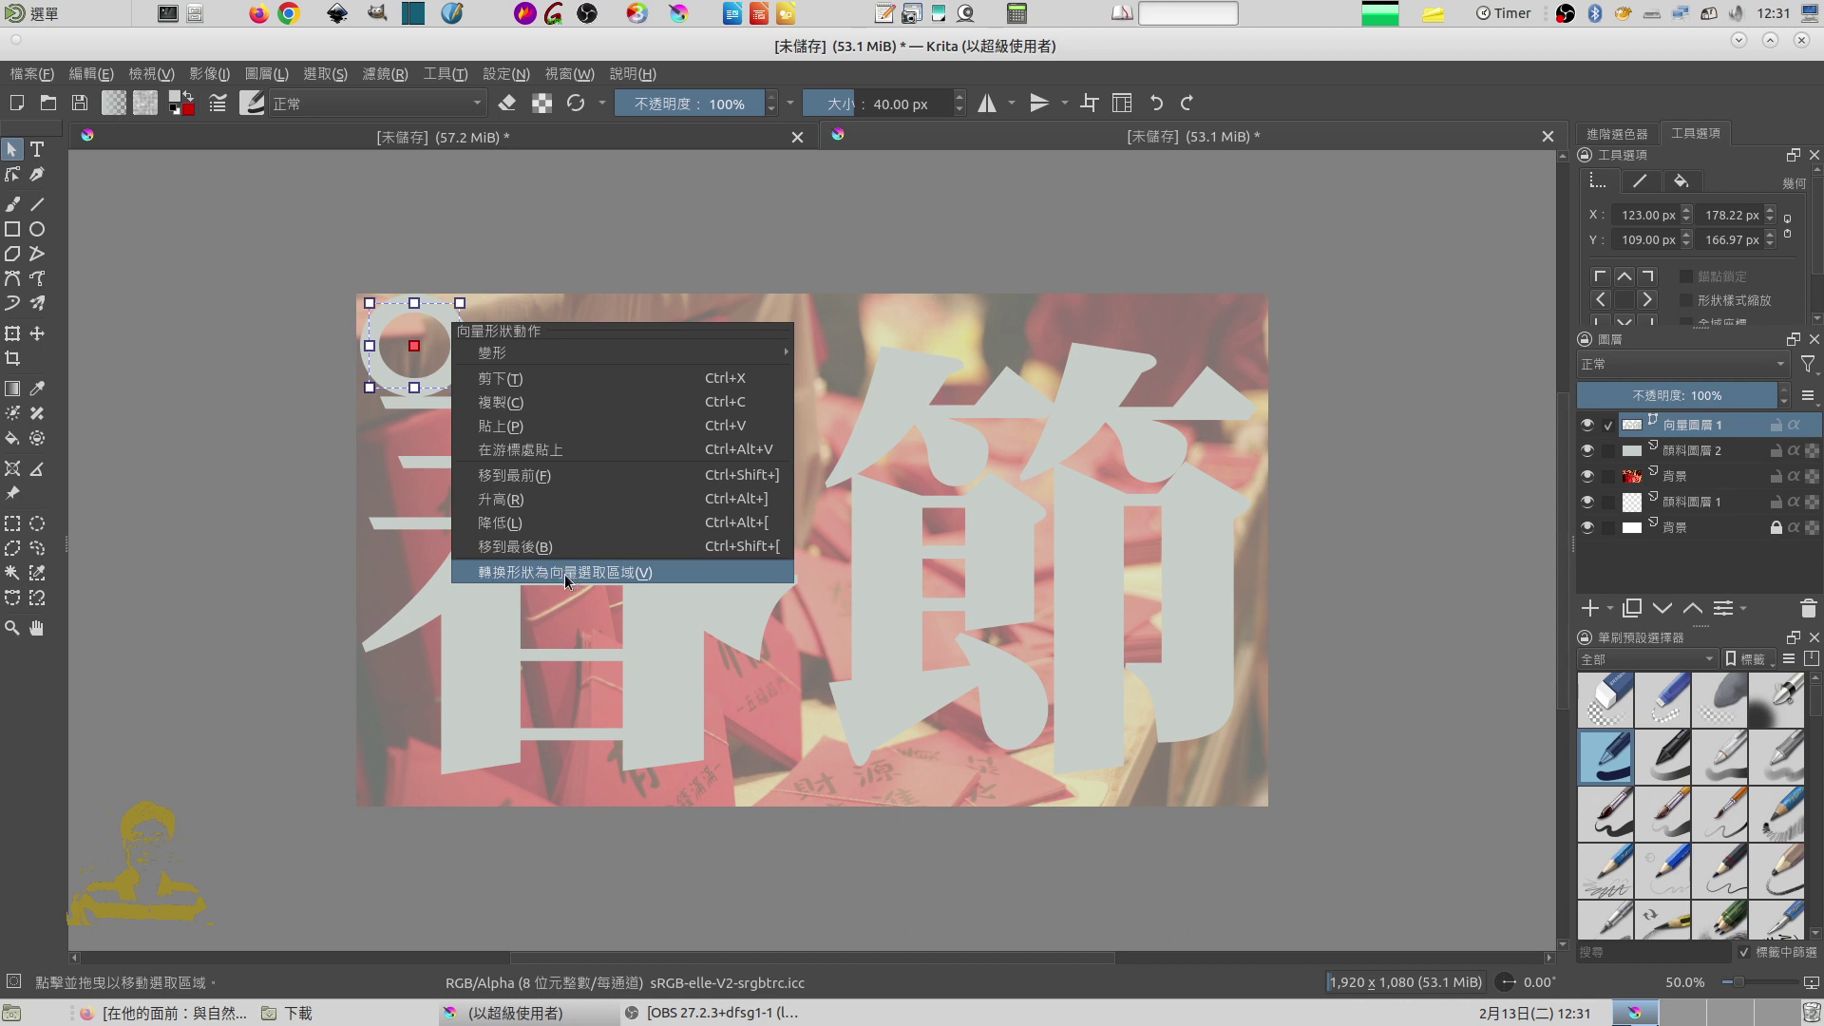
click(618, 574)
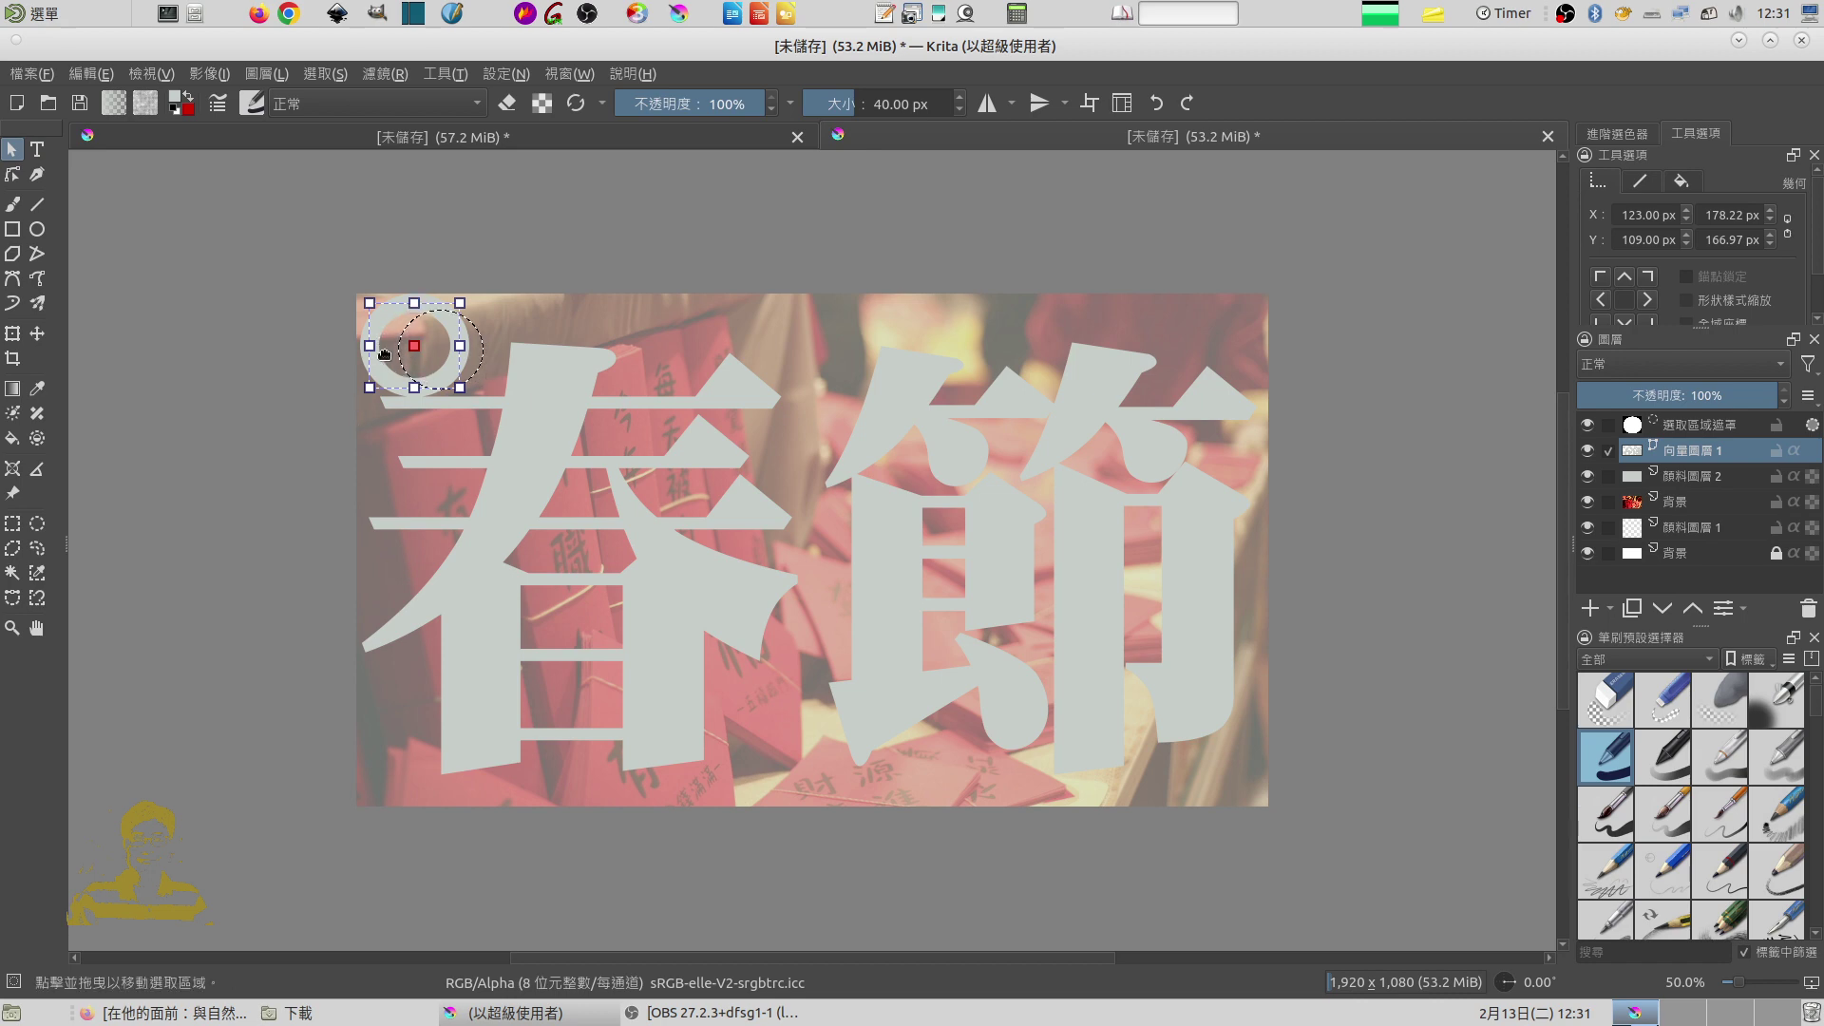
click(319, 74)
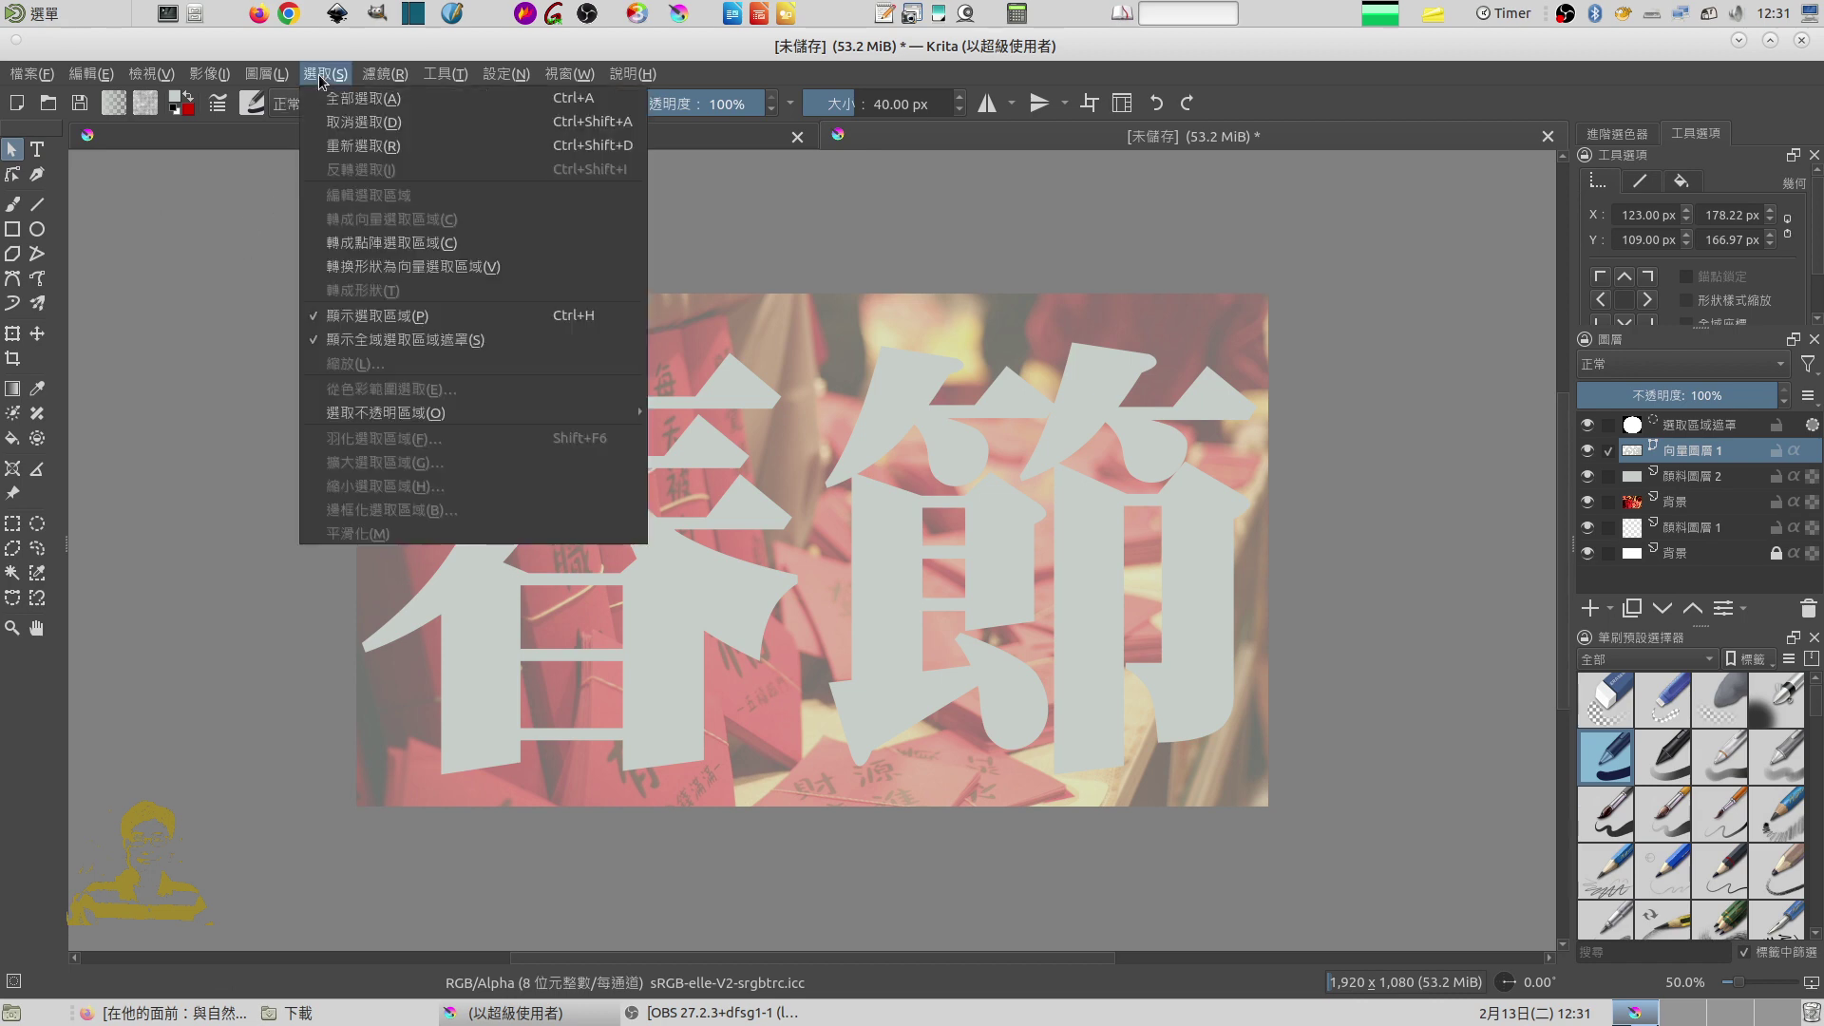
click(340, 122)
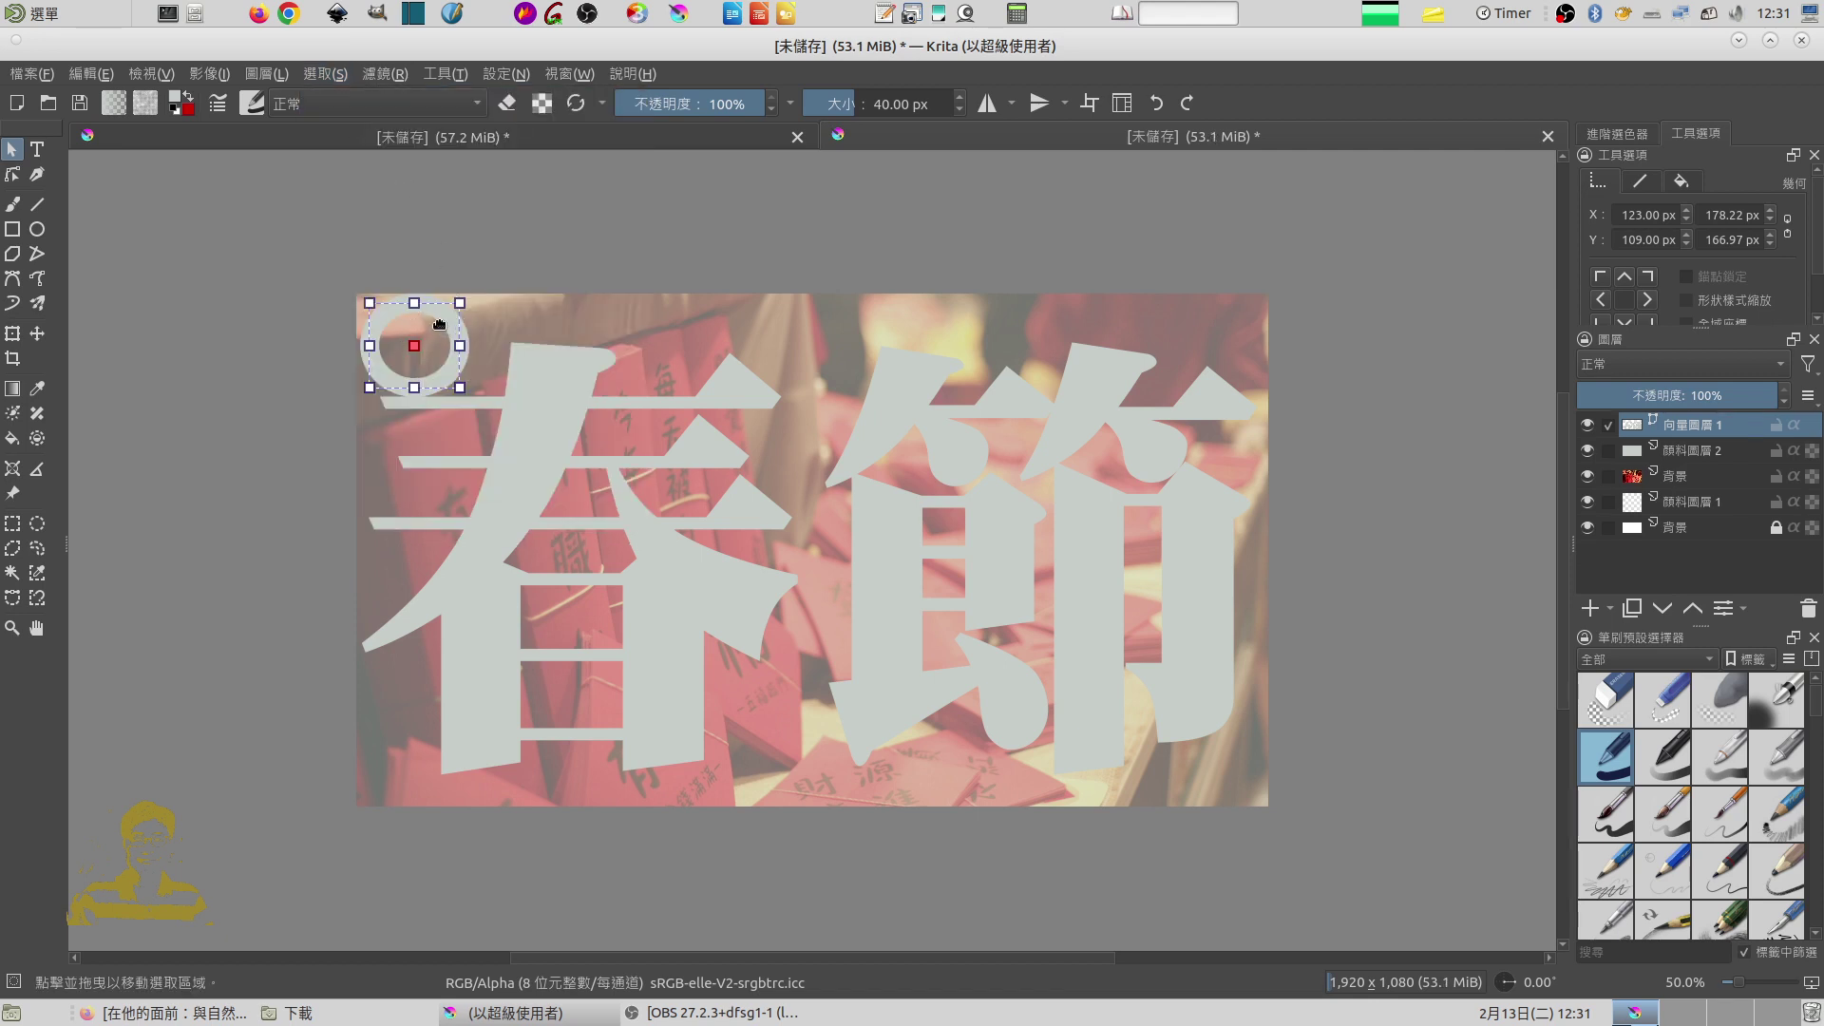
key(Delete)
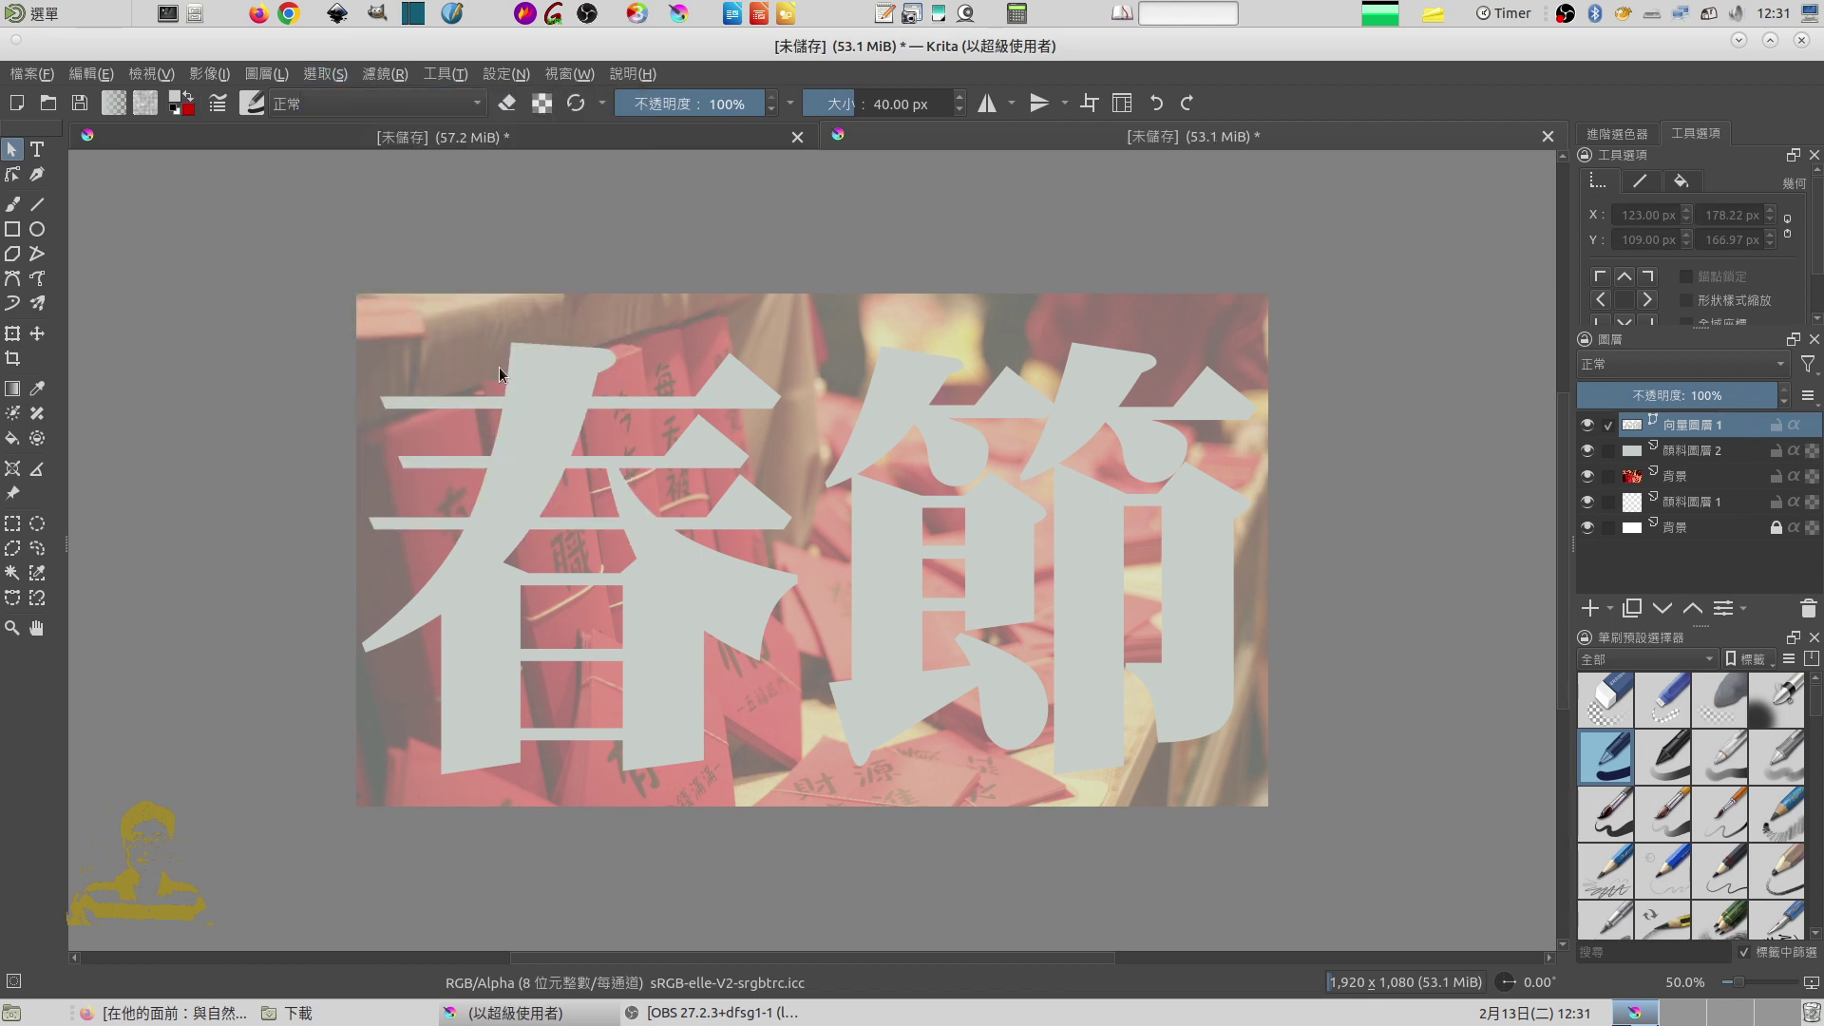
click(542, 373)
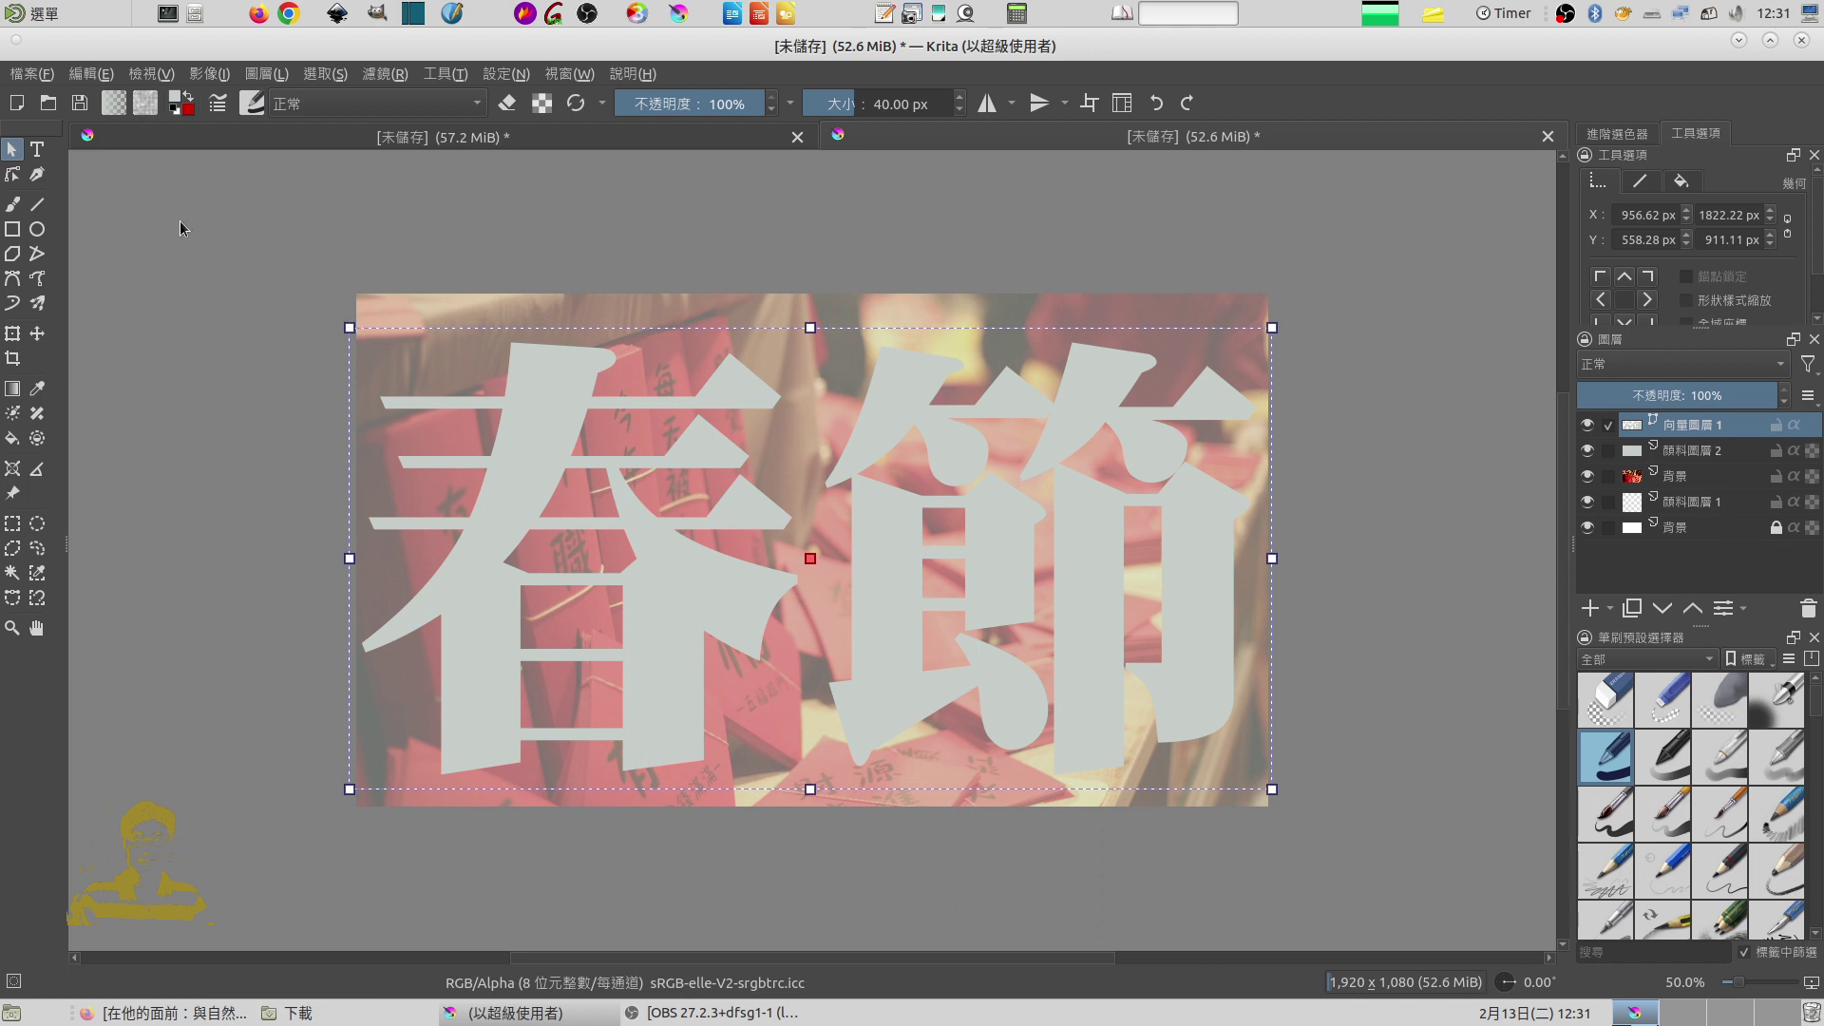
right_click(538, 378)
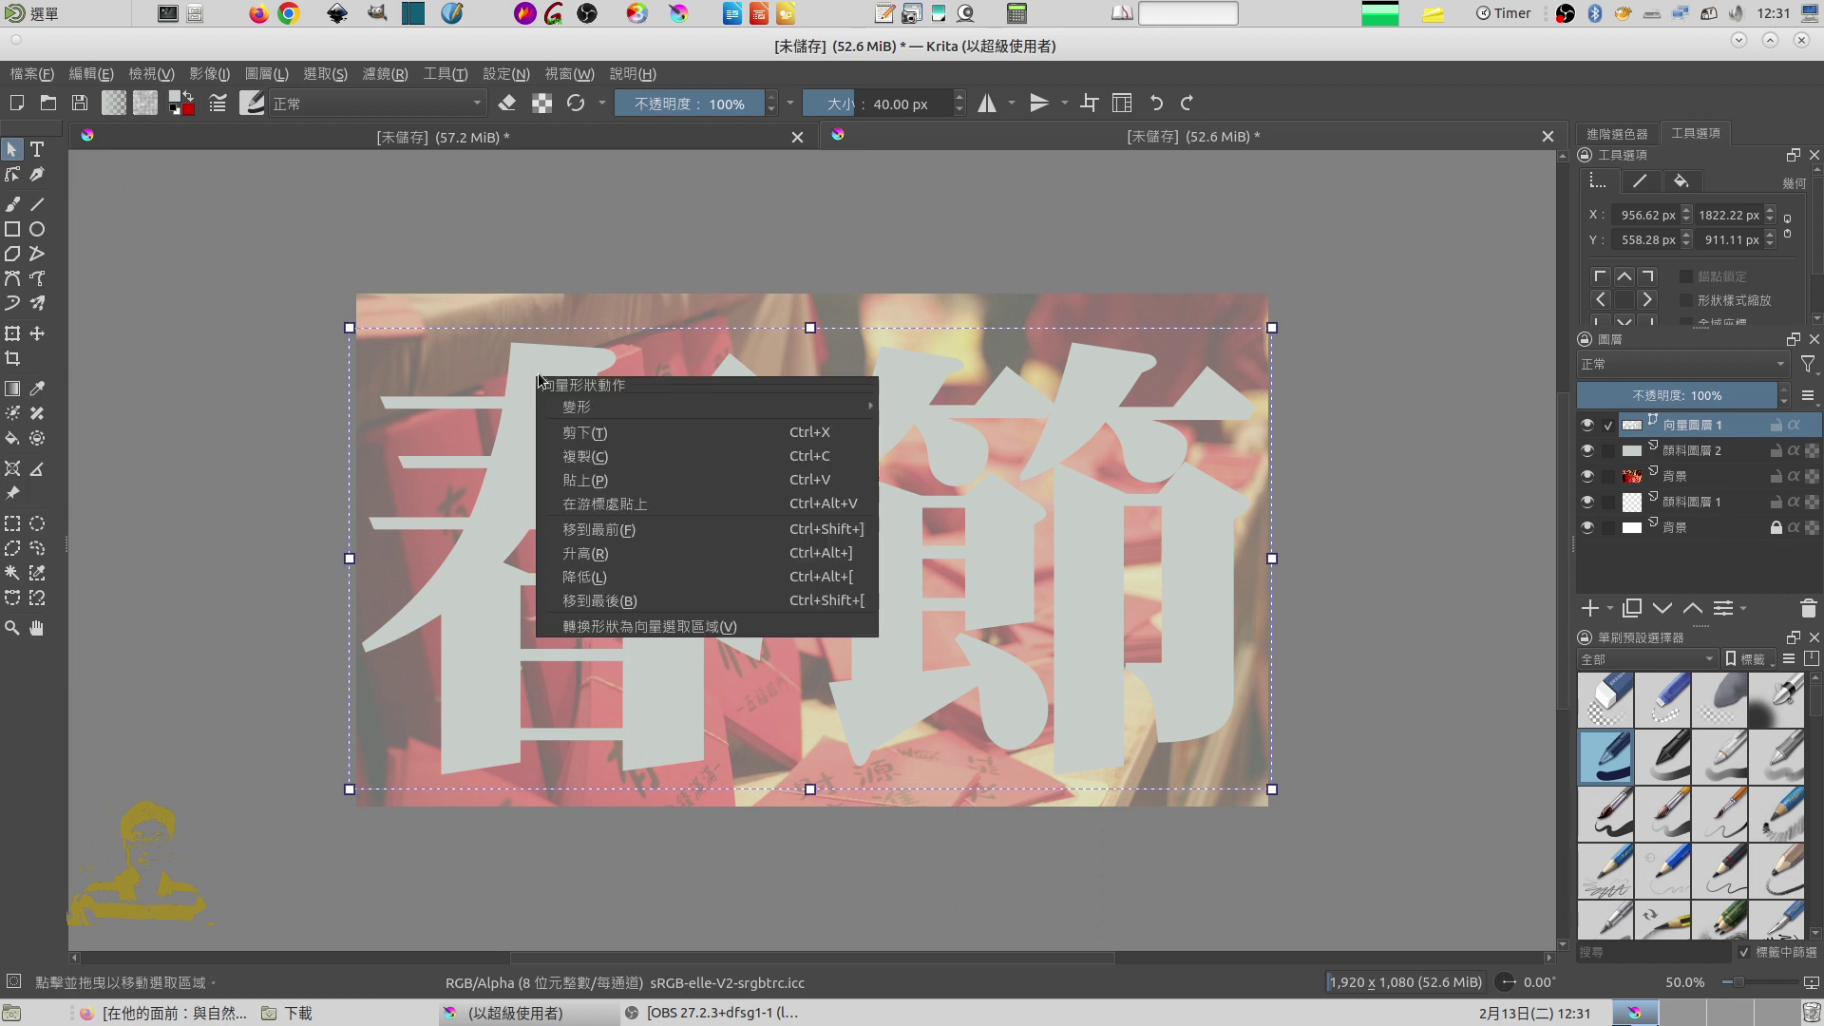
click(690, 631)
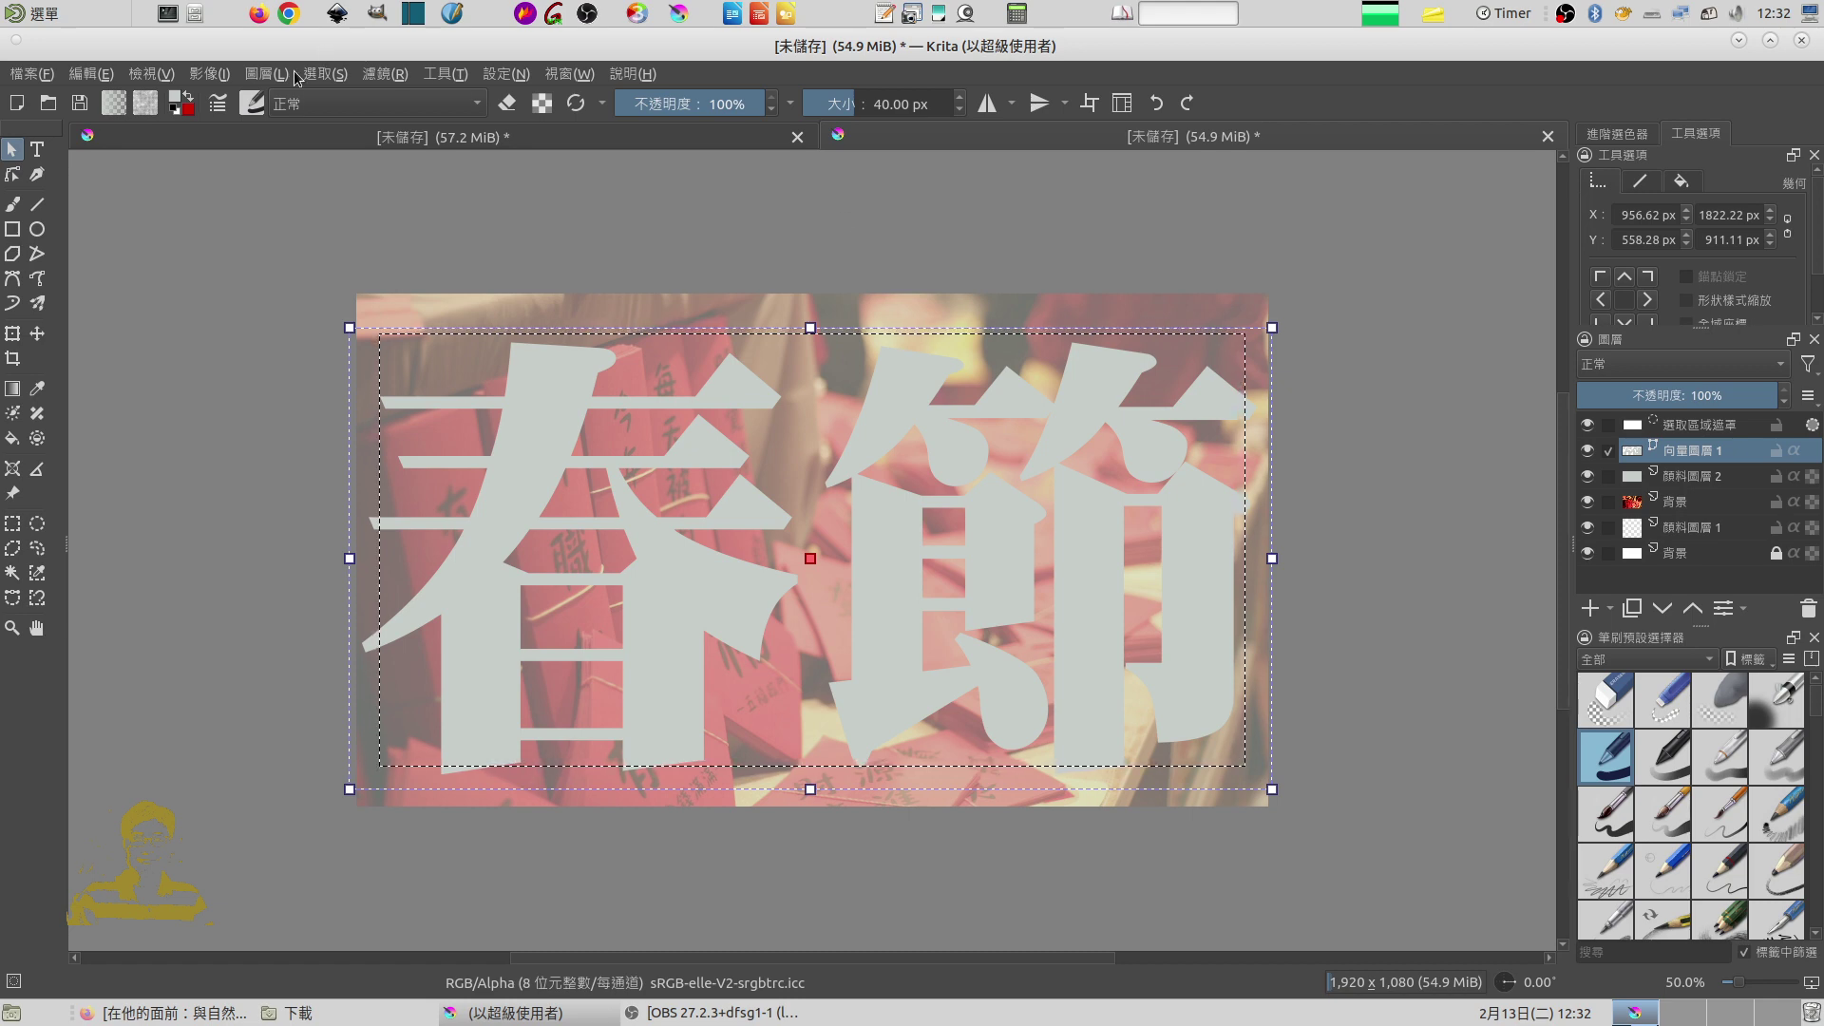
click(325, 73)
click(343, 128)
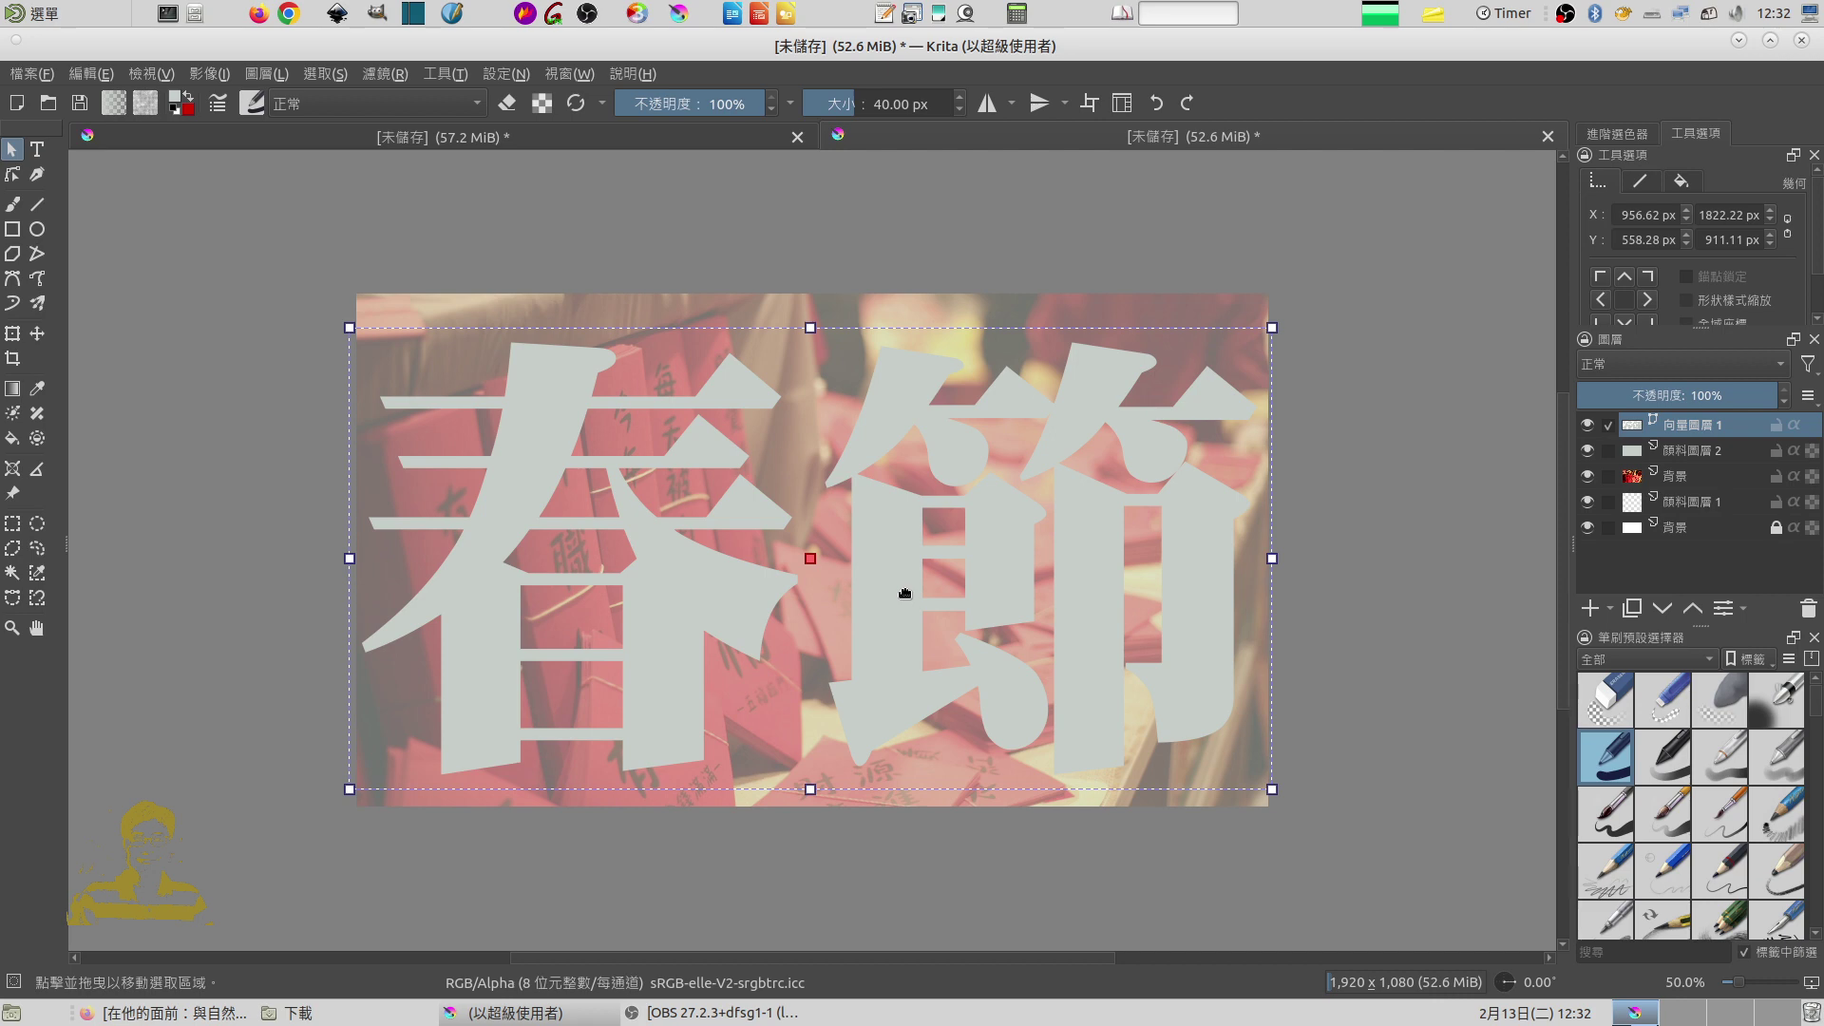
Step: Convert 向量圖層 1 to a paint layer via Convert > To Paint Layer
right_click(1698, 430)
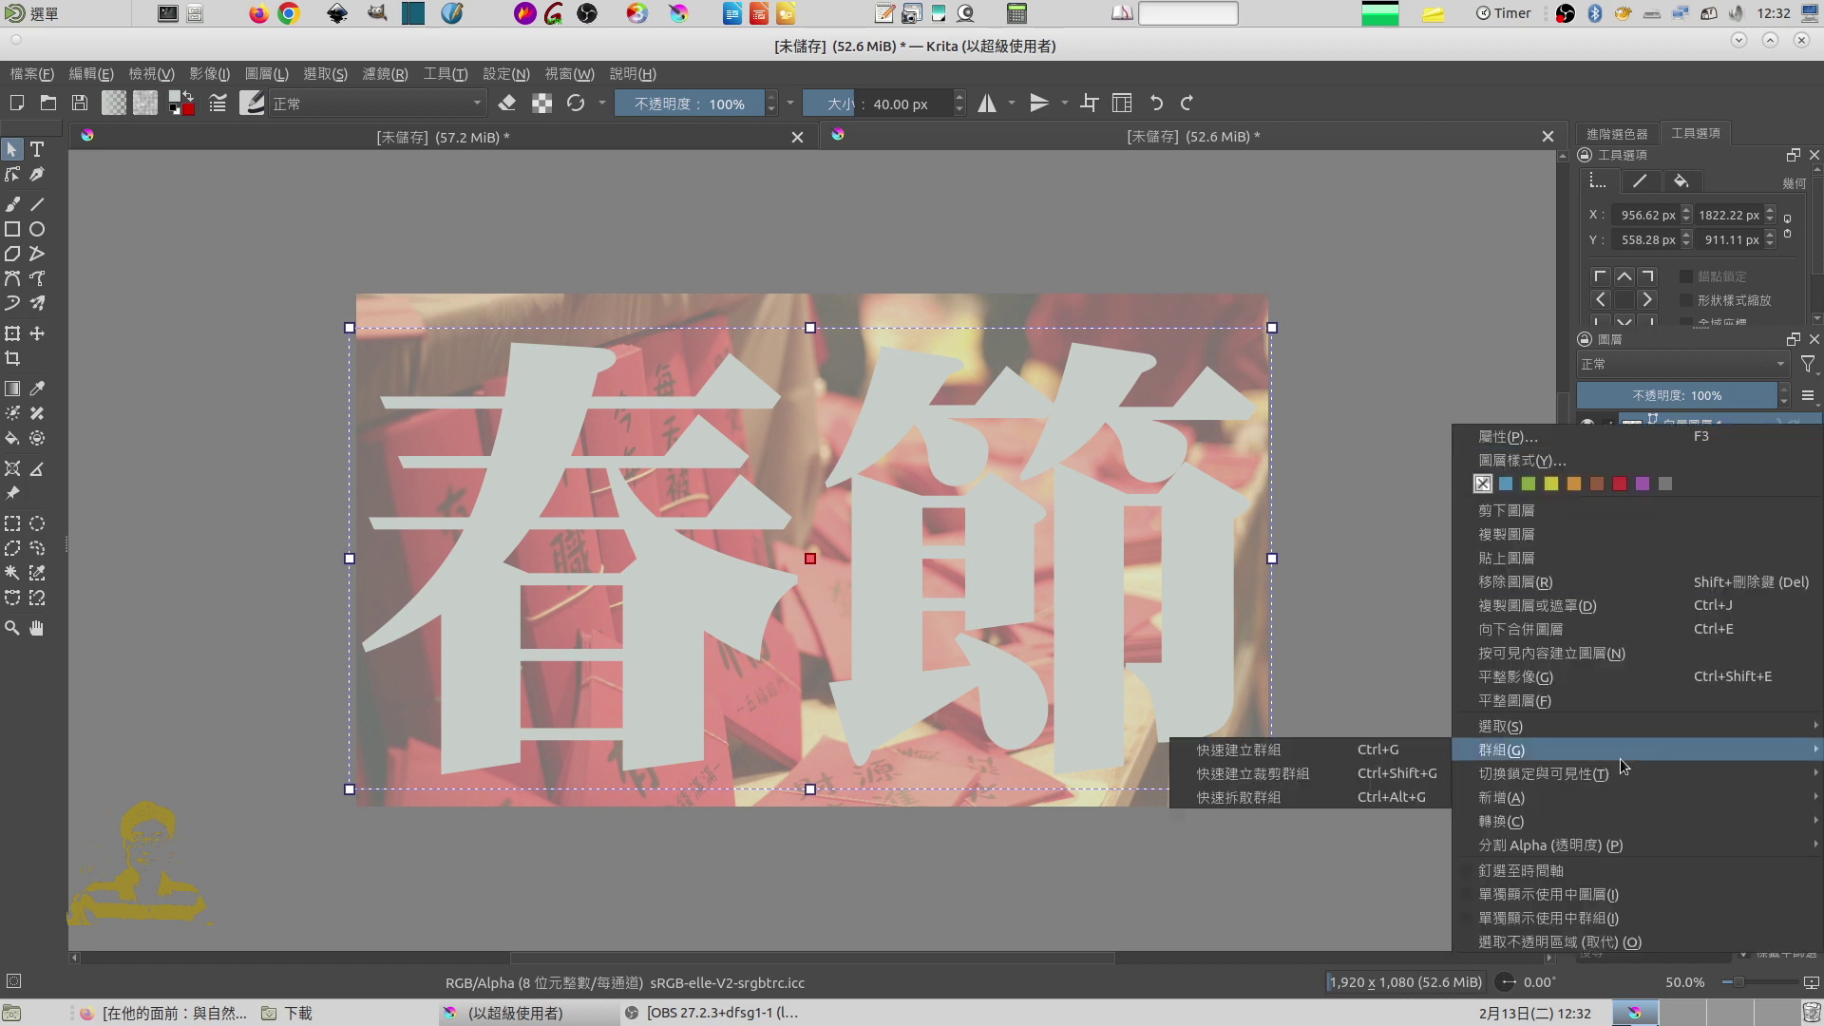
mouse_move(1511, 821)
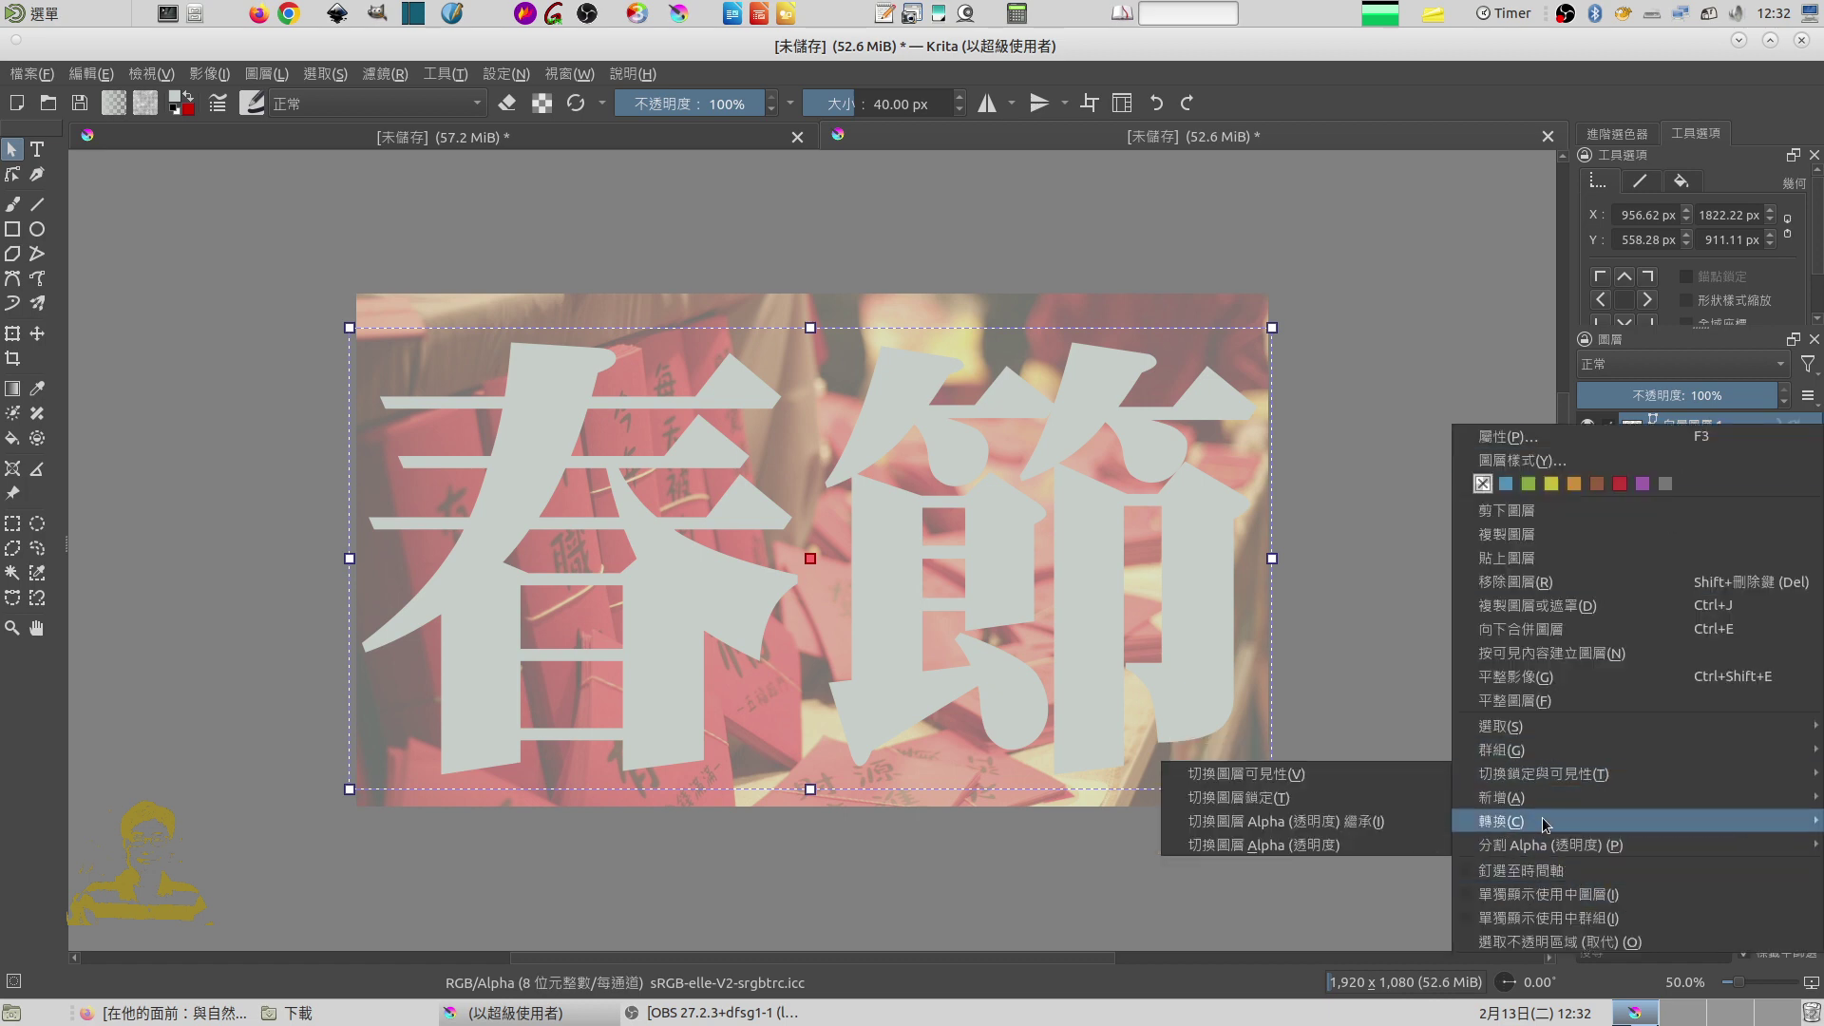
mouse_move(1567, 823)
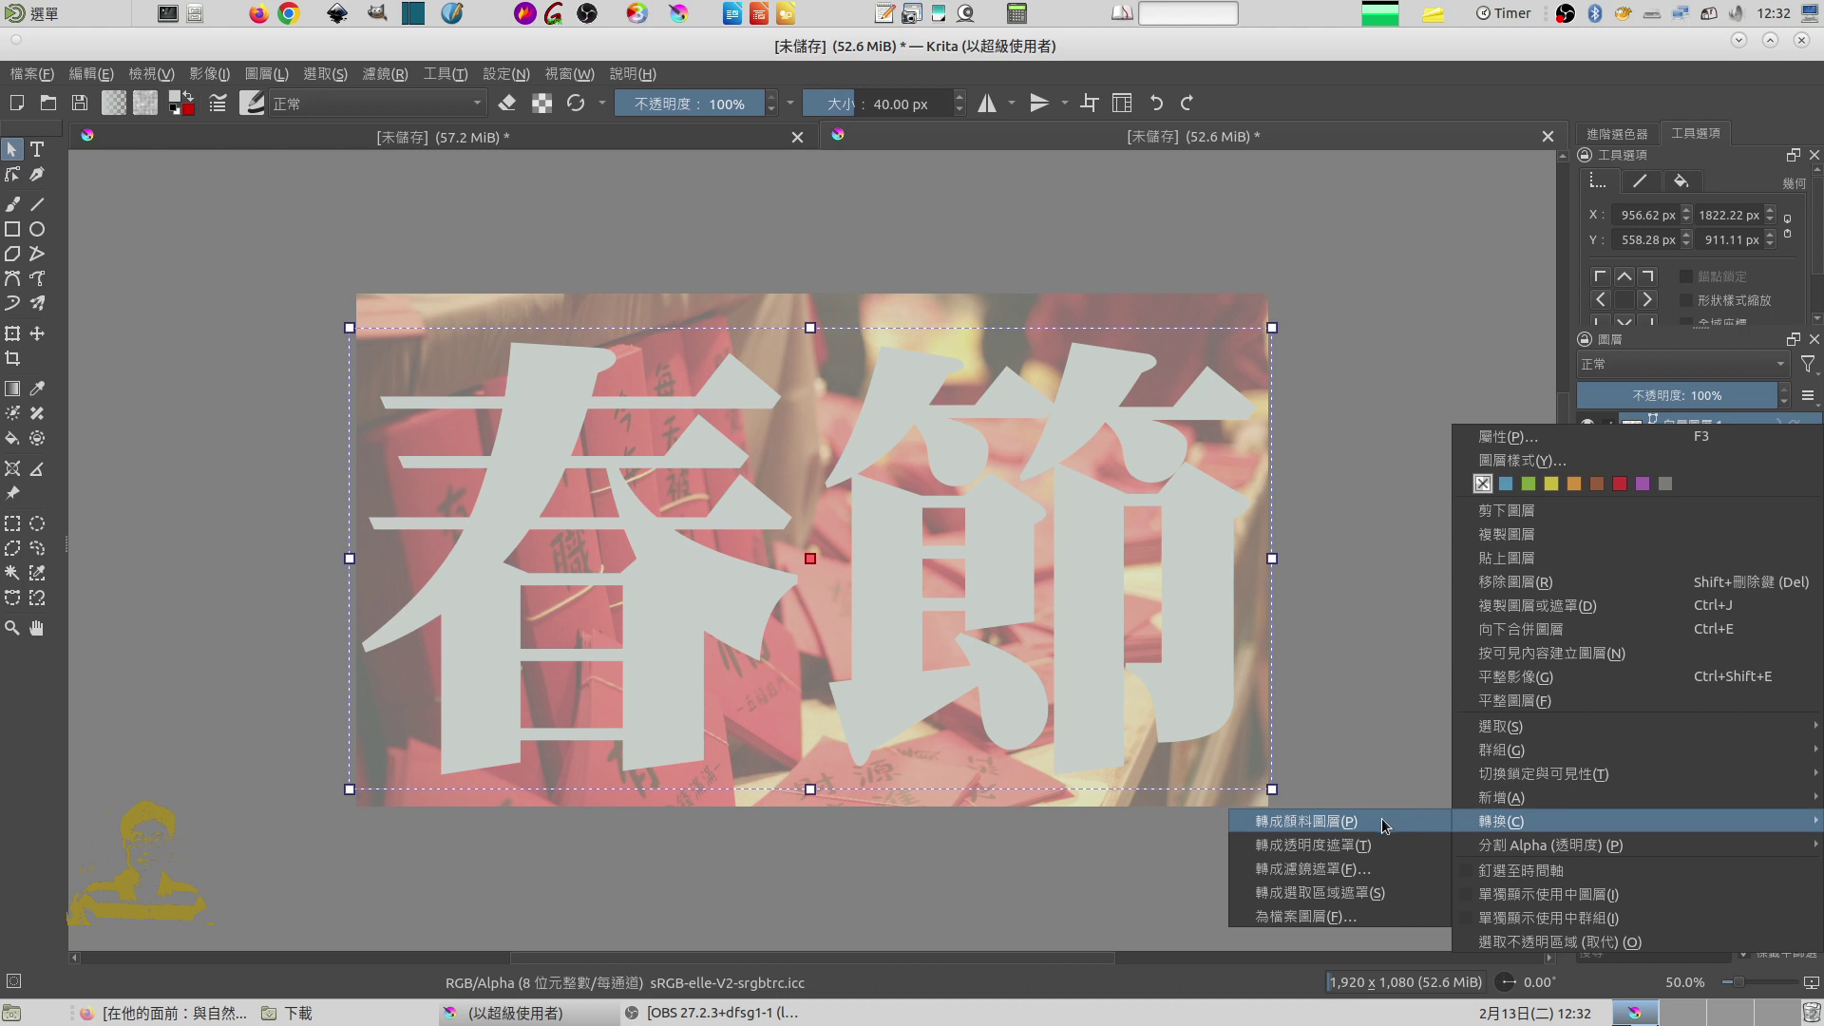
click(1383, 822)
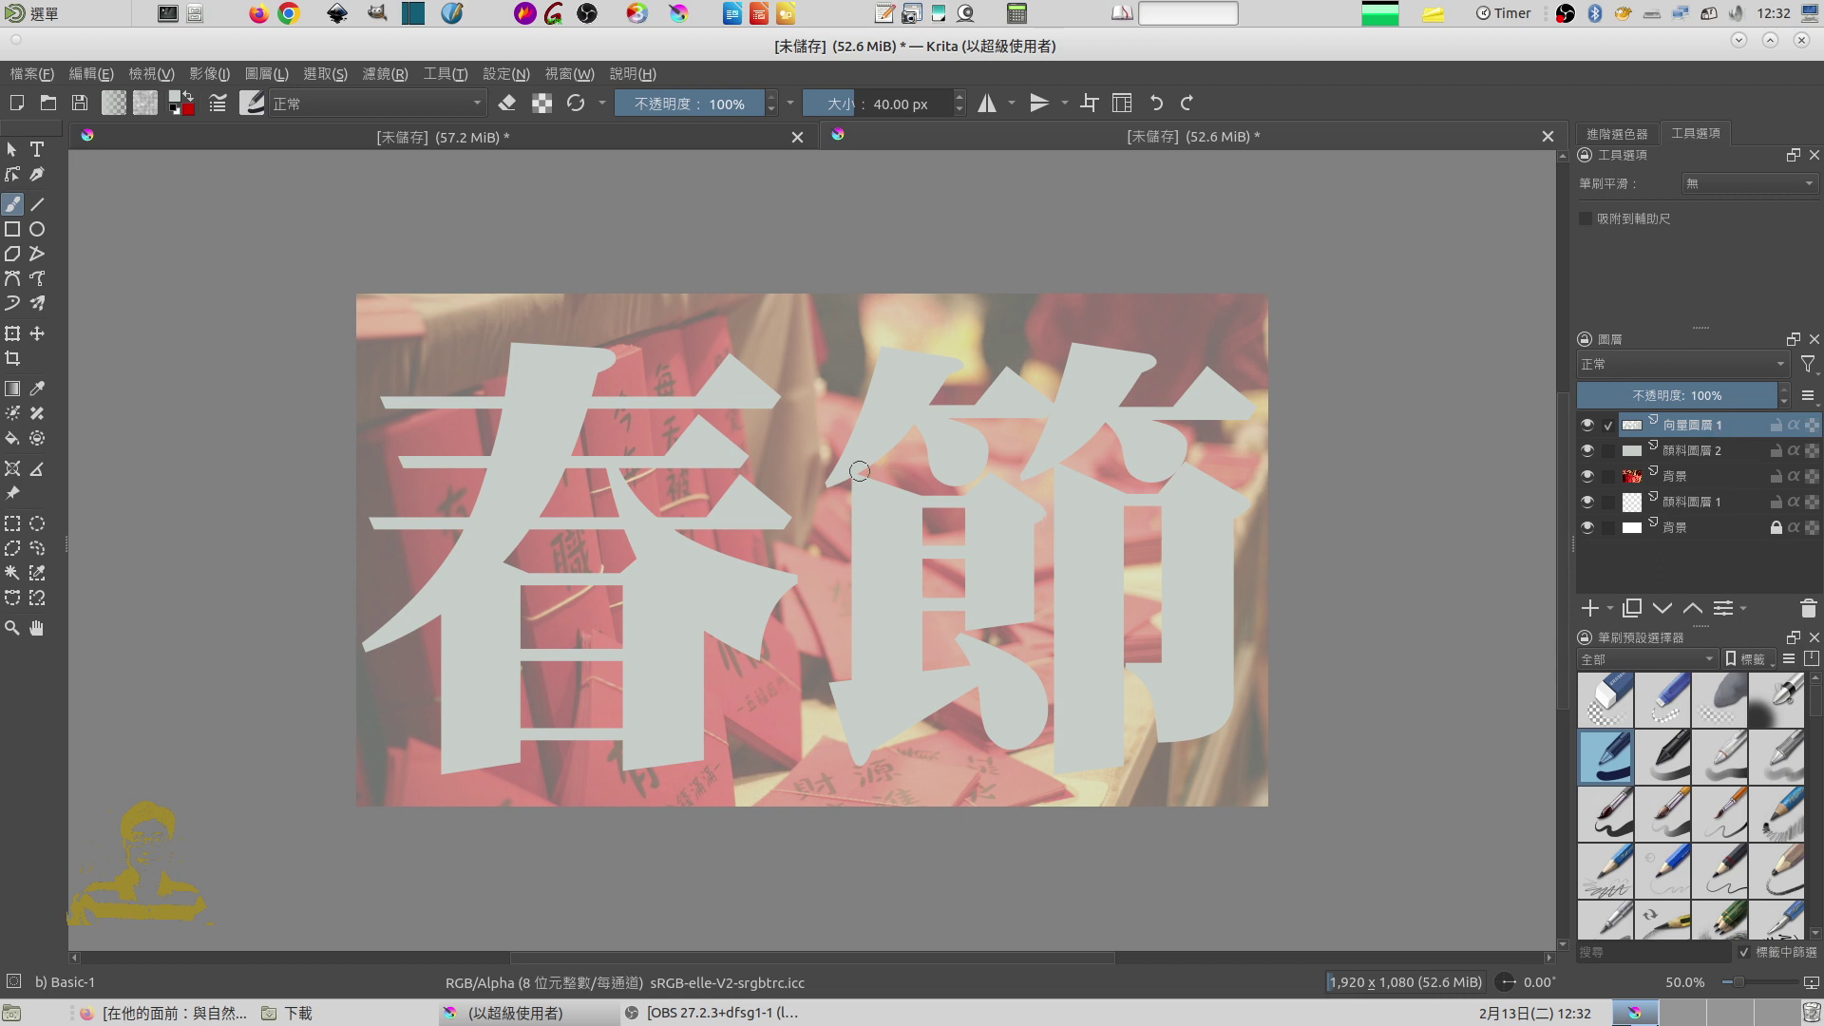
click(37, 333)
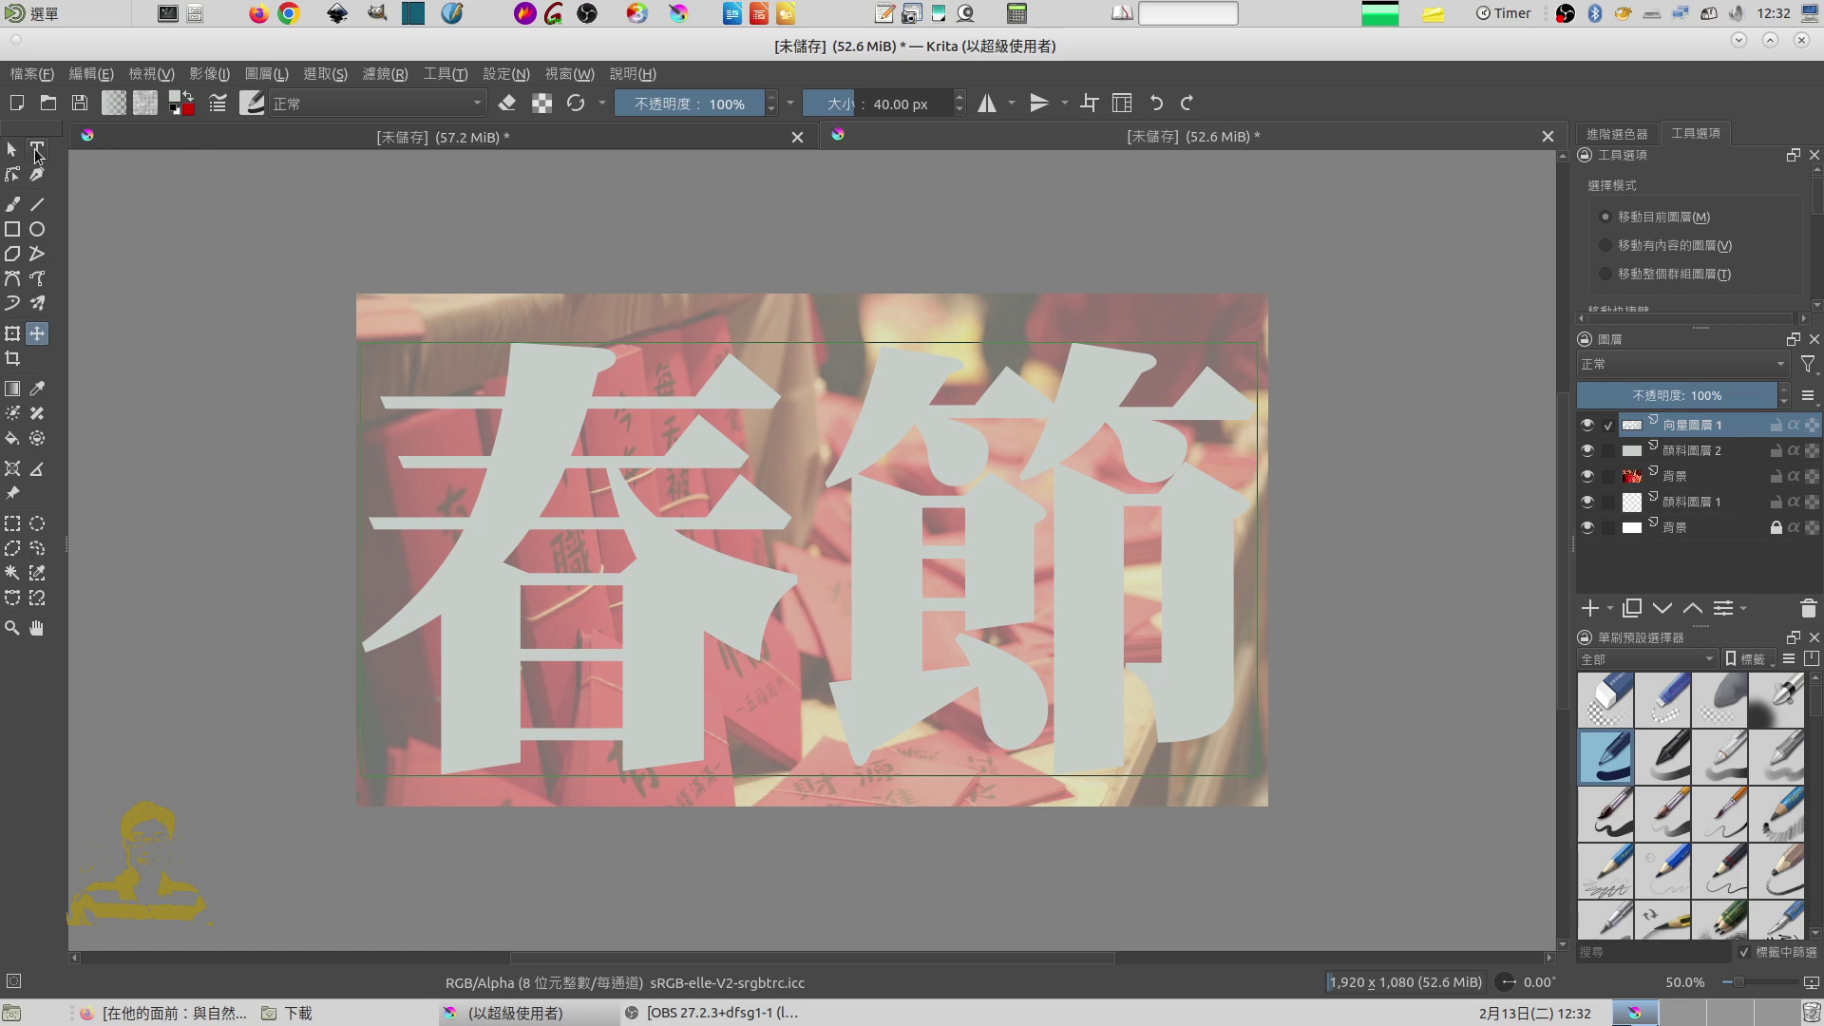
click(37, 149)
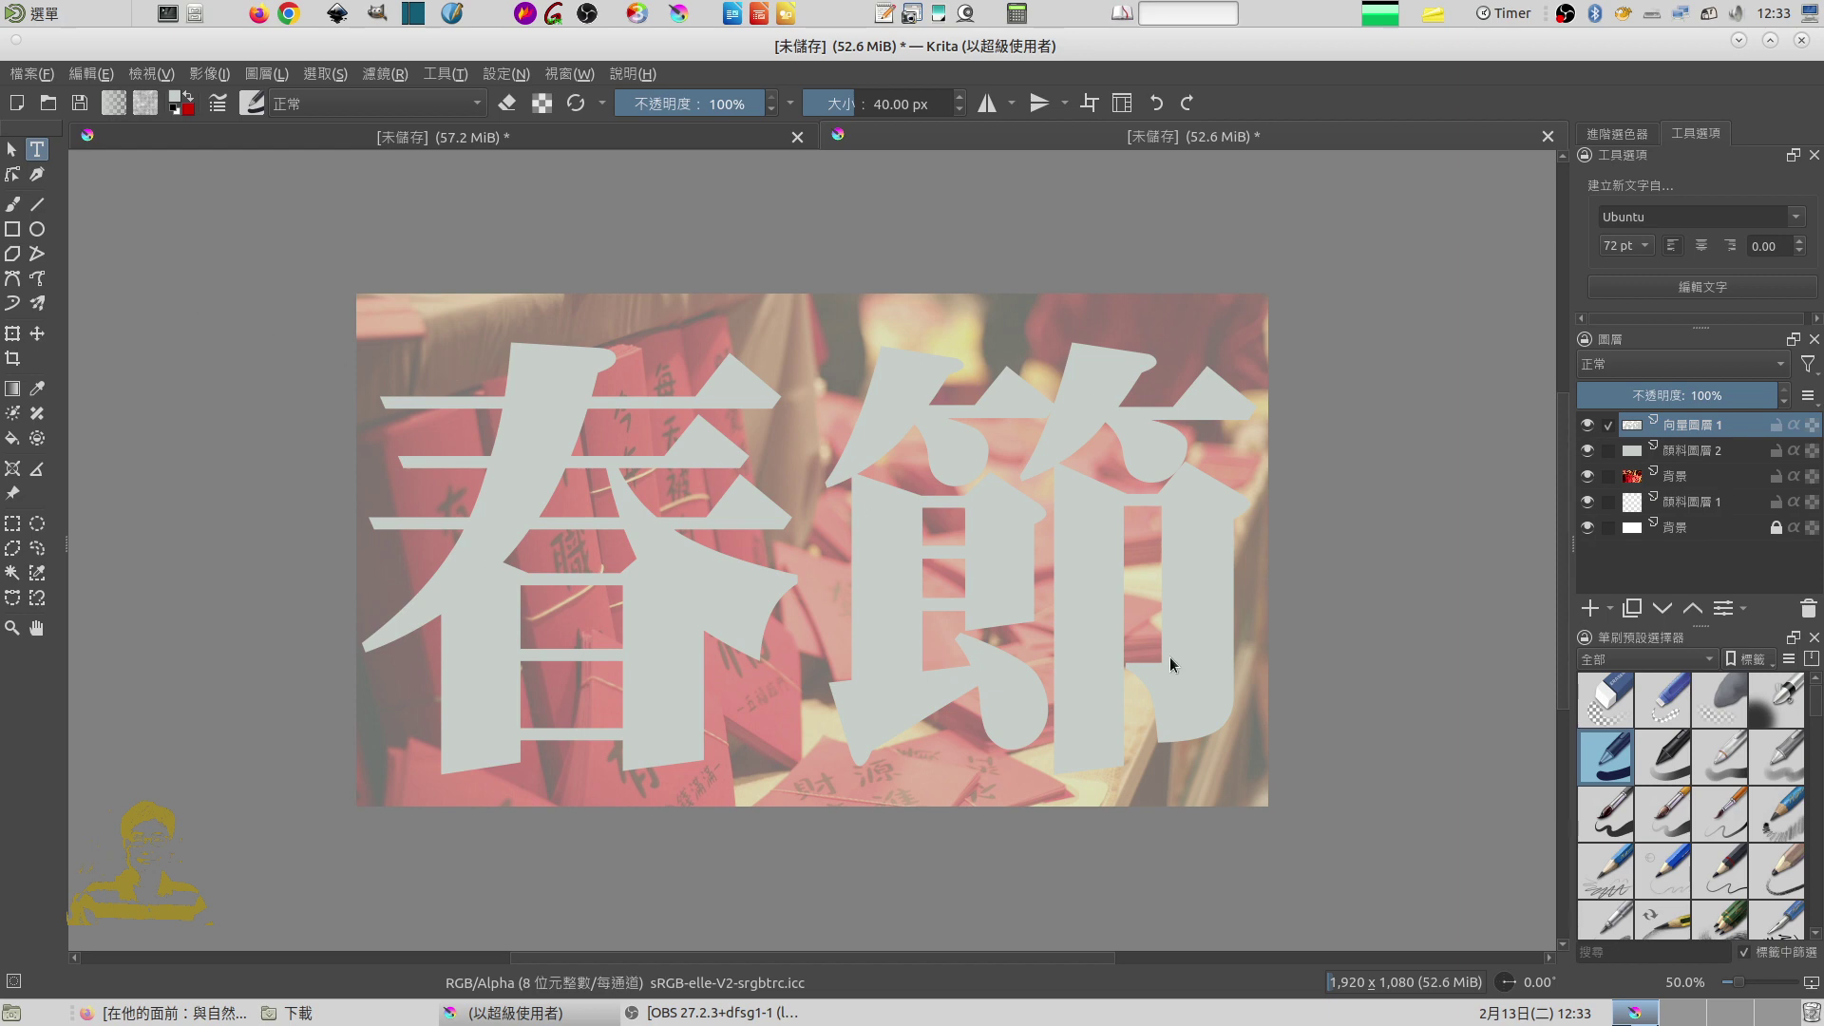
Step: Use Select Opaque (Replace) on the 春節 text layer to select the characters' outlines
right_click(1676, 425)
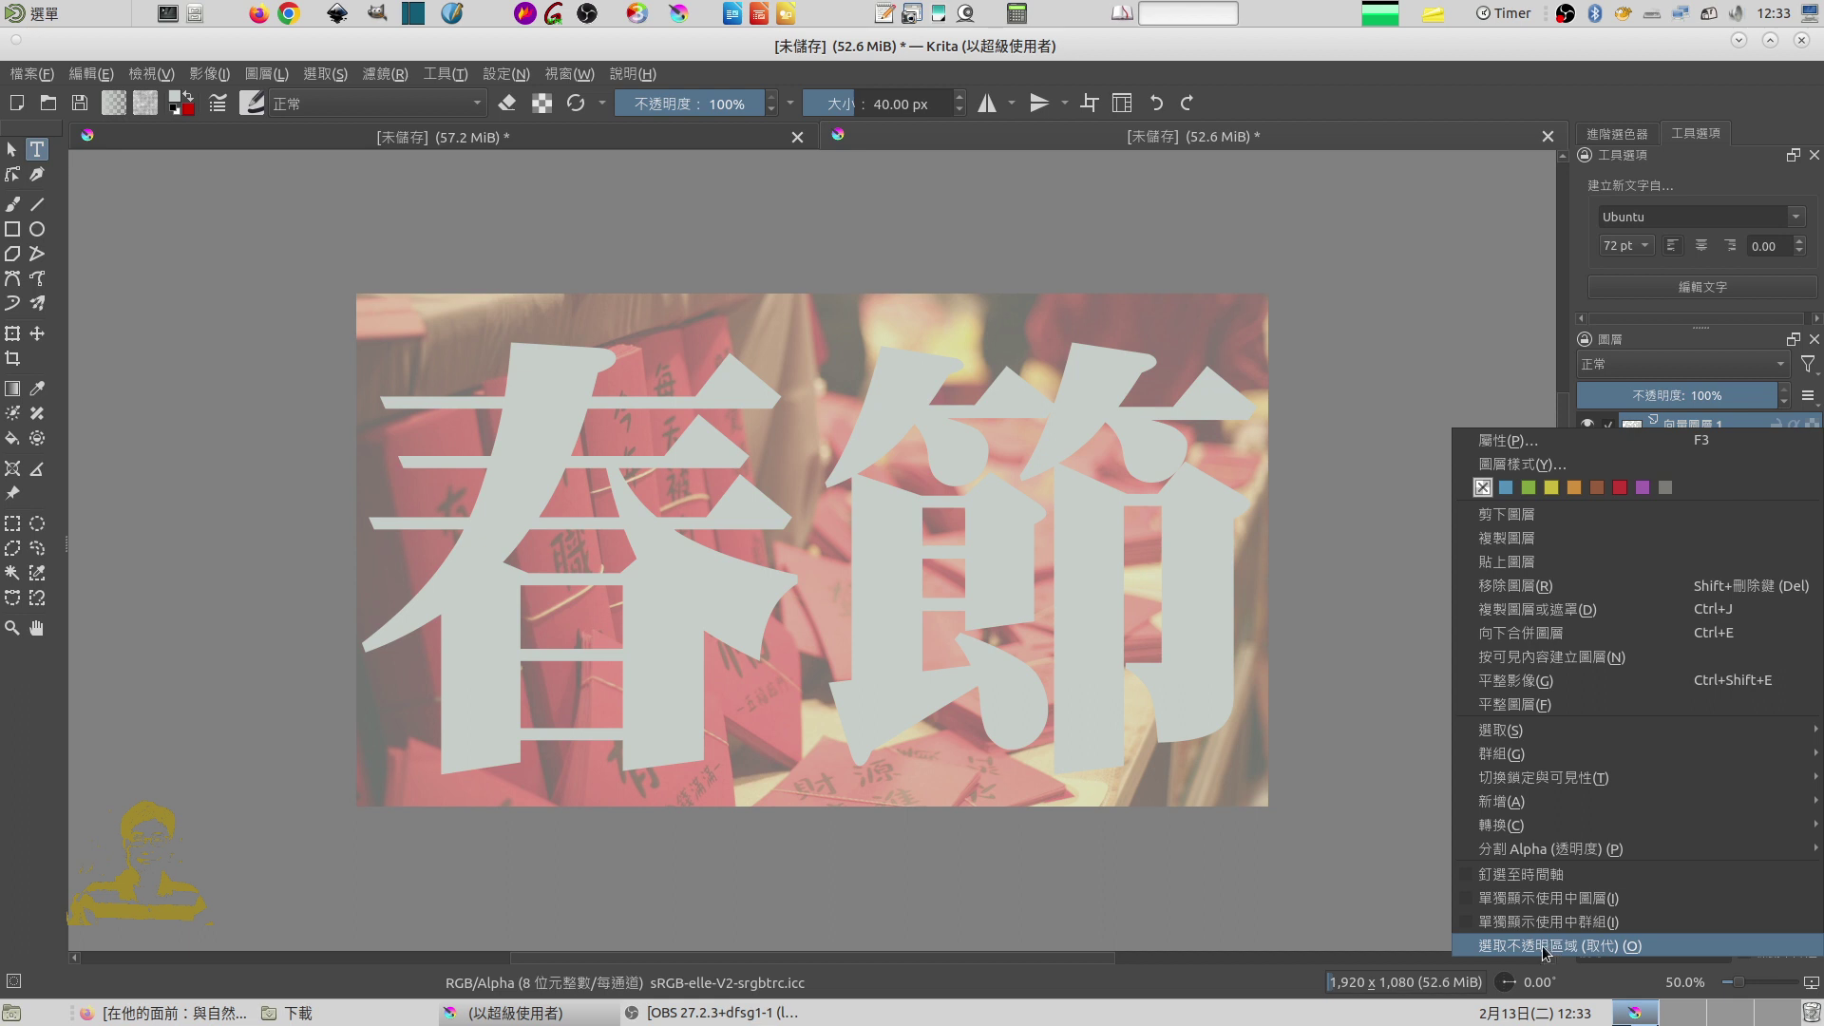
click(426, 272)
key(t)
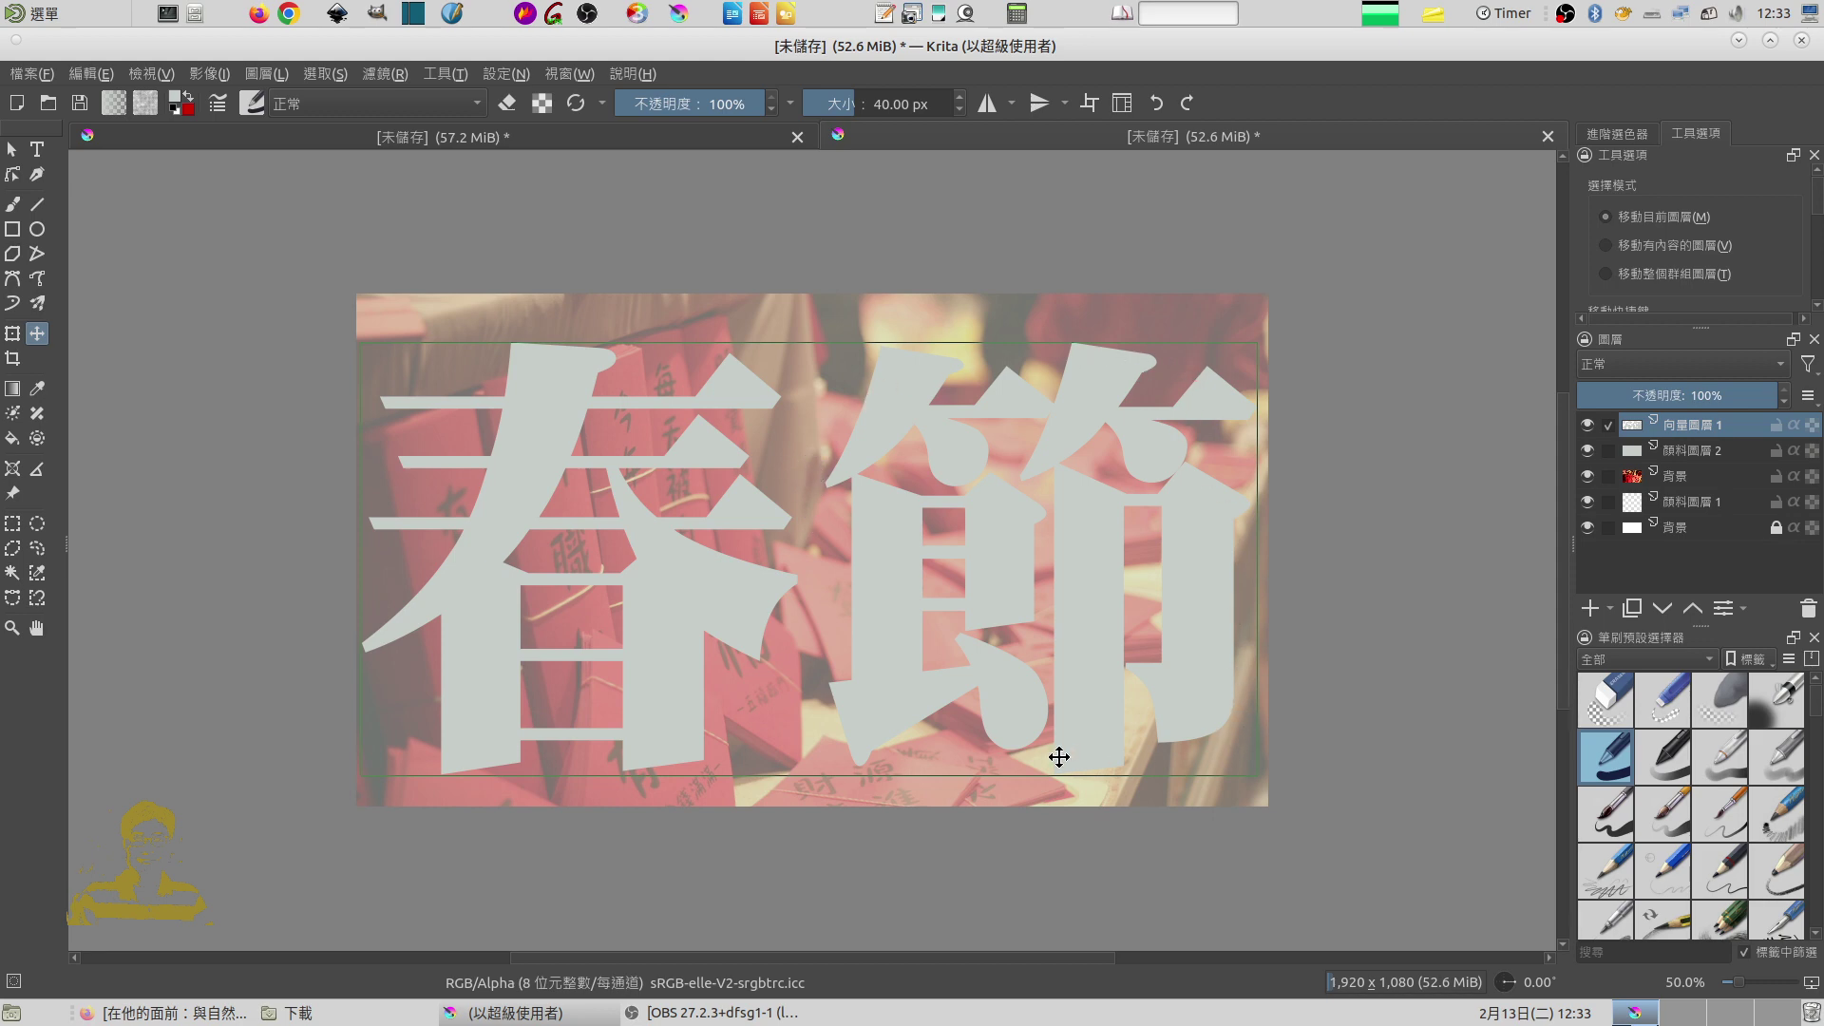
right_click(1693, 433)
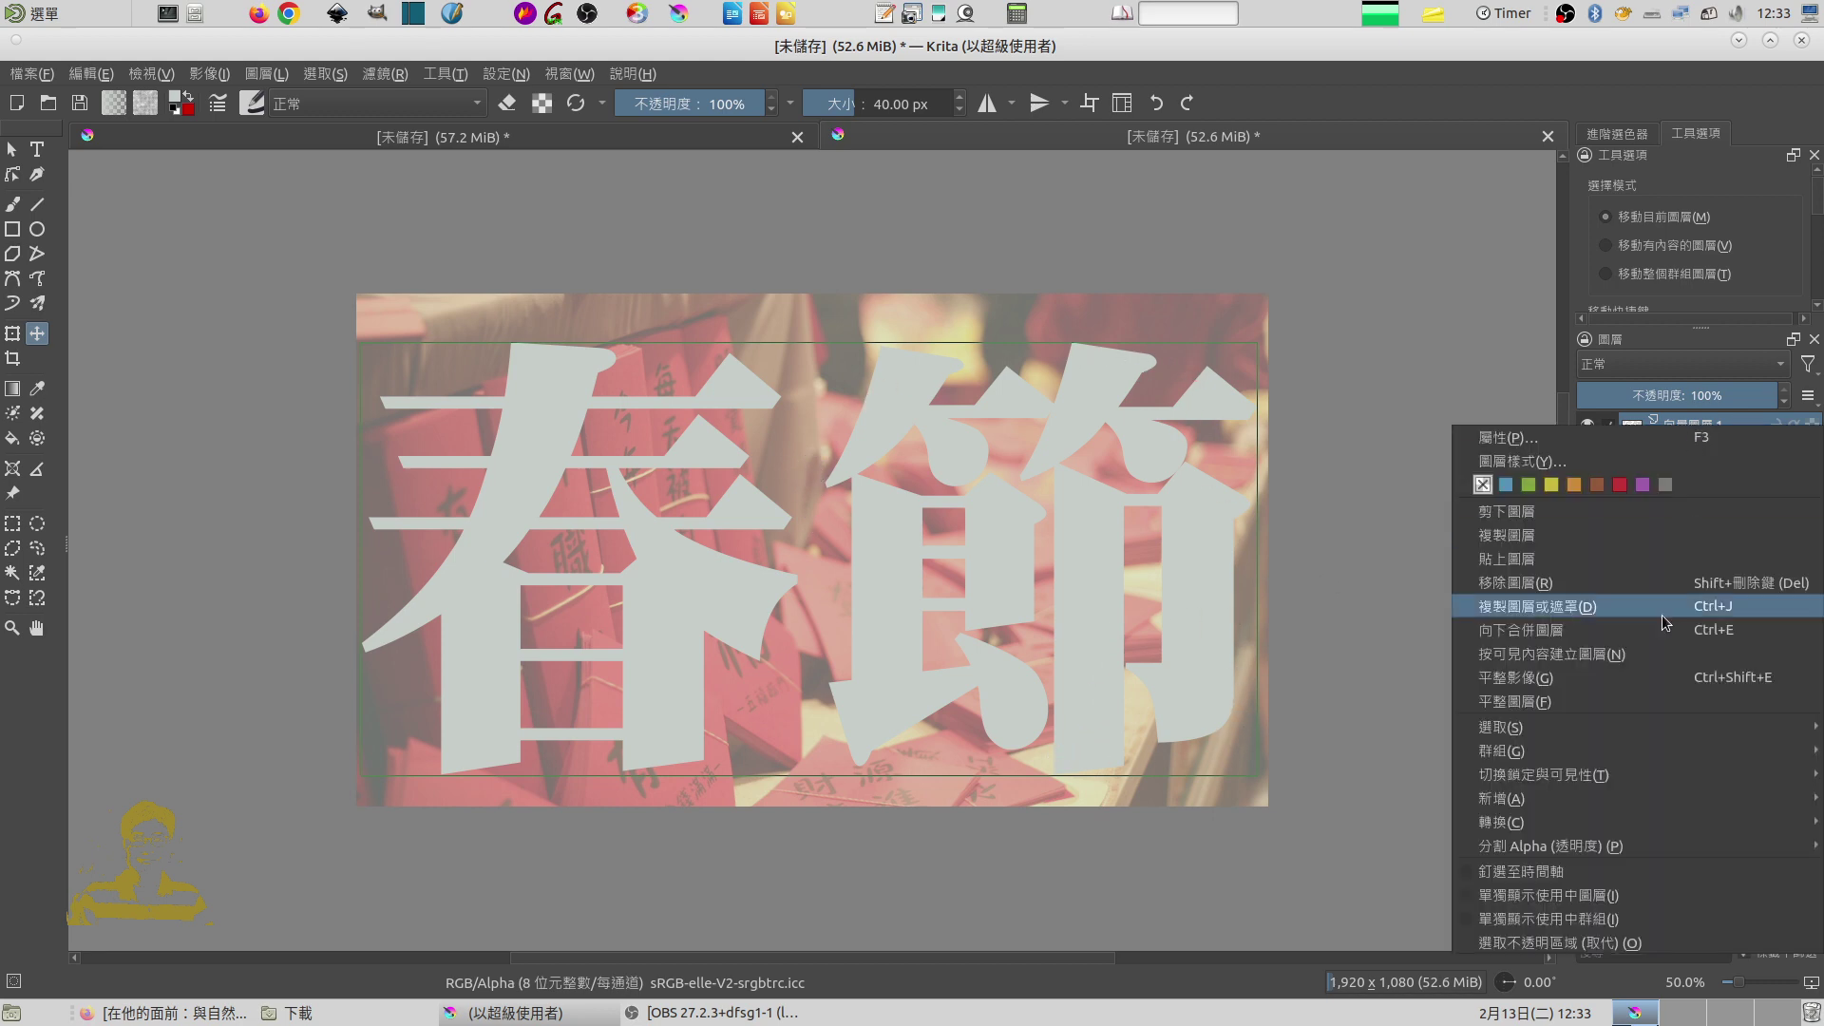
click(1558, 942)
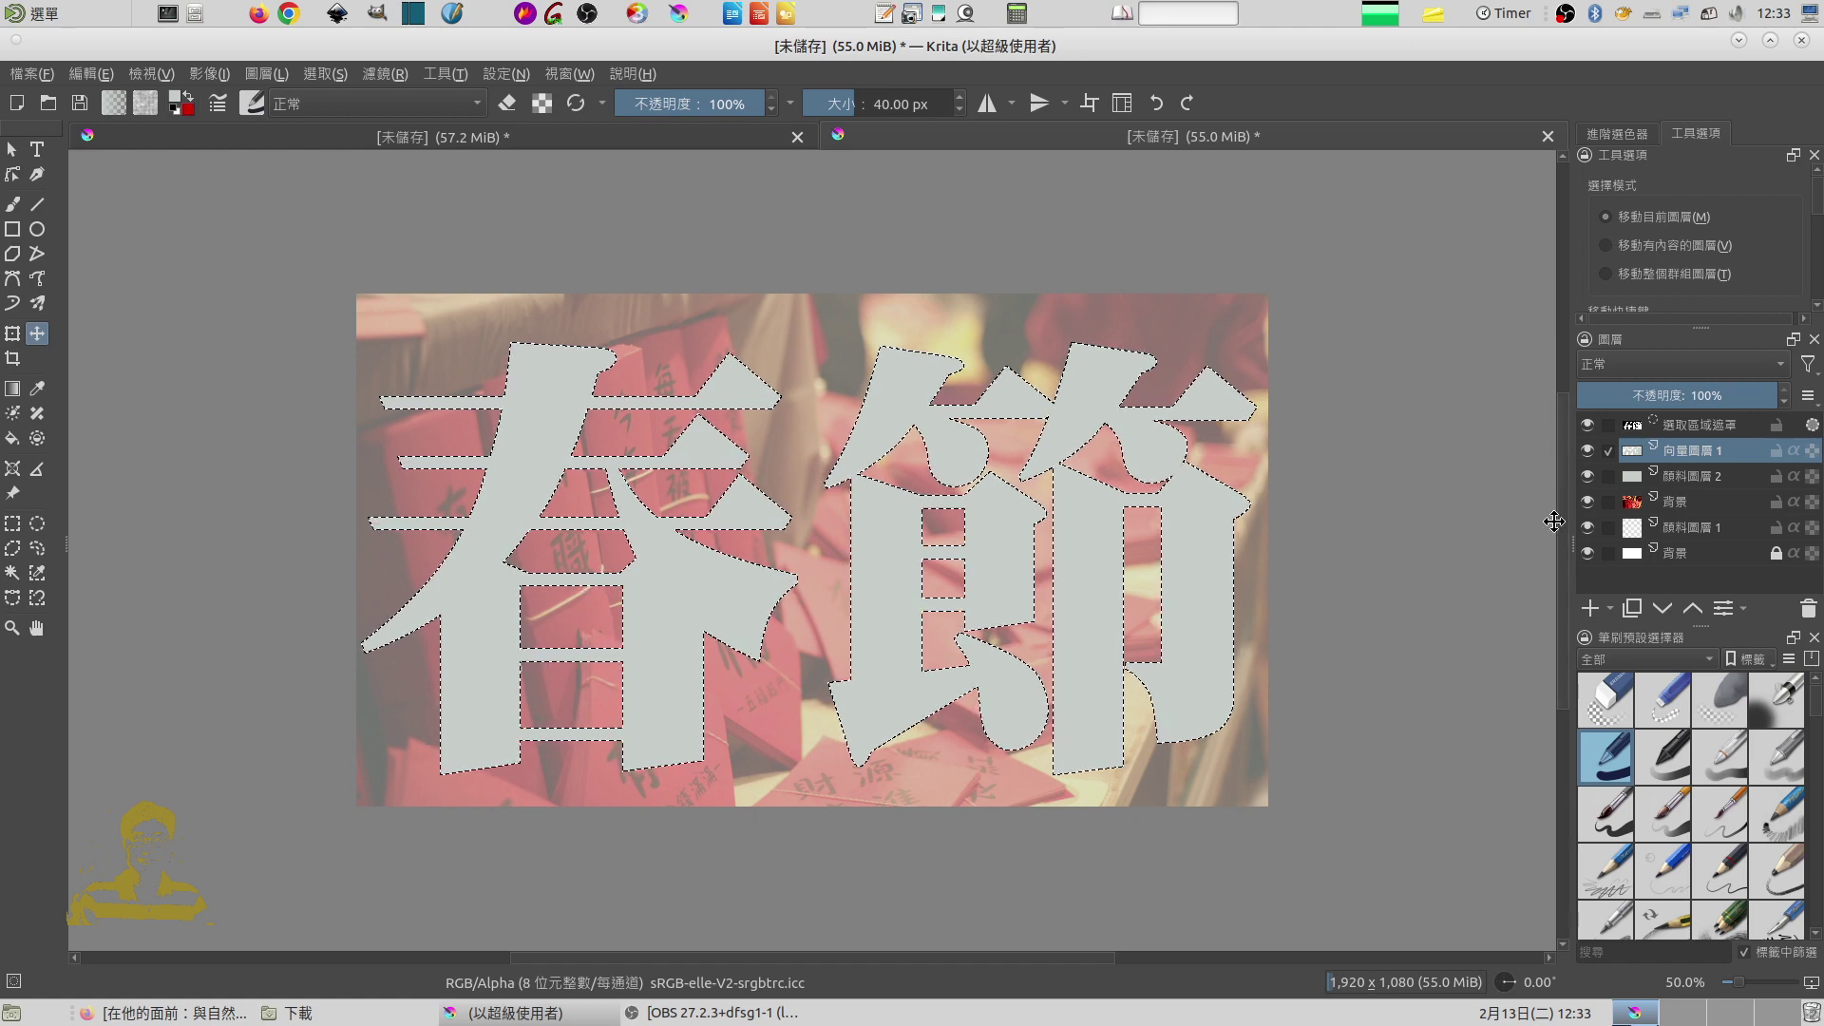
Step: Hide 向量圖層 1 and 顏料圖層 2, then make the 背景 red-envelope photo layer active
click(1587, 450)
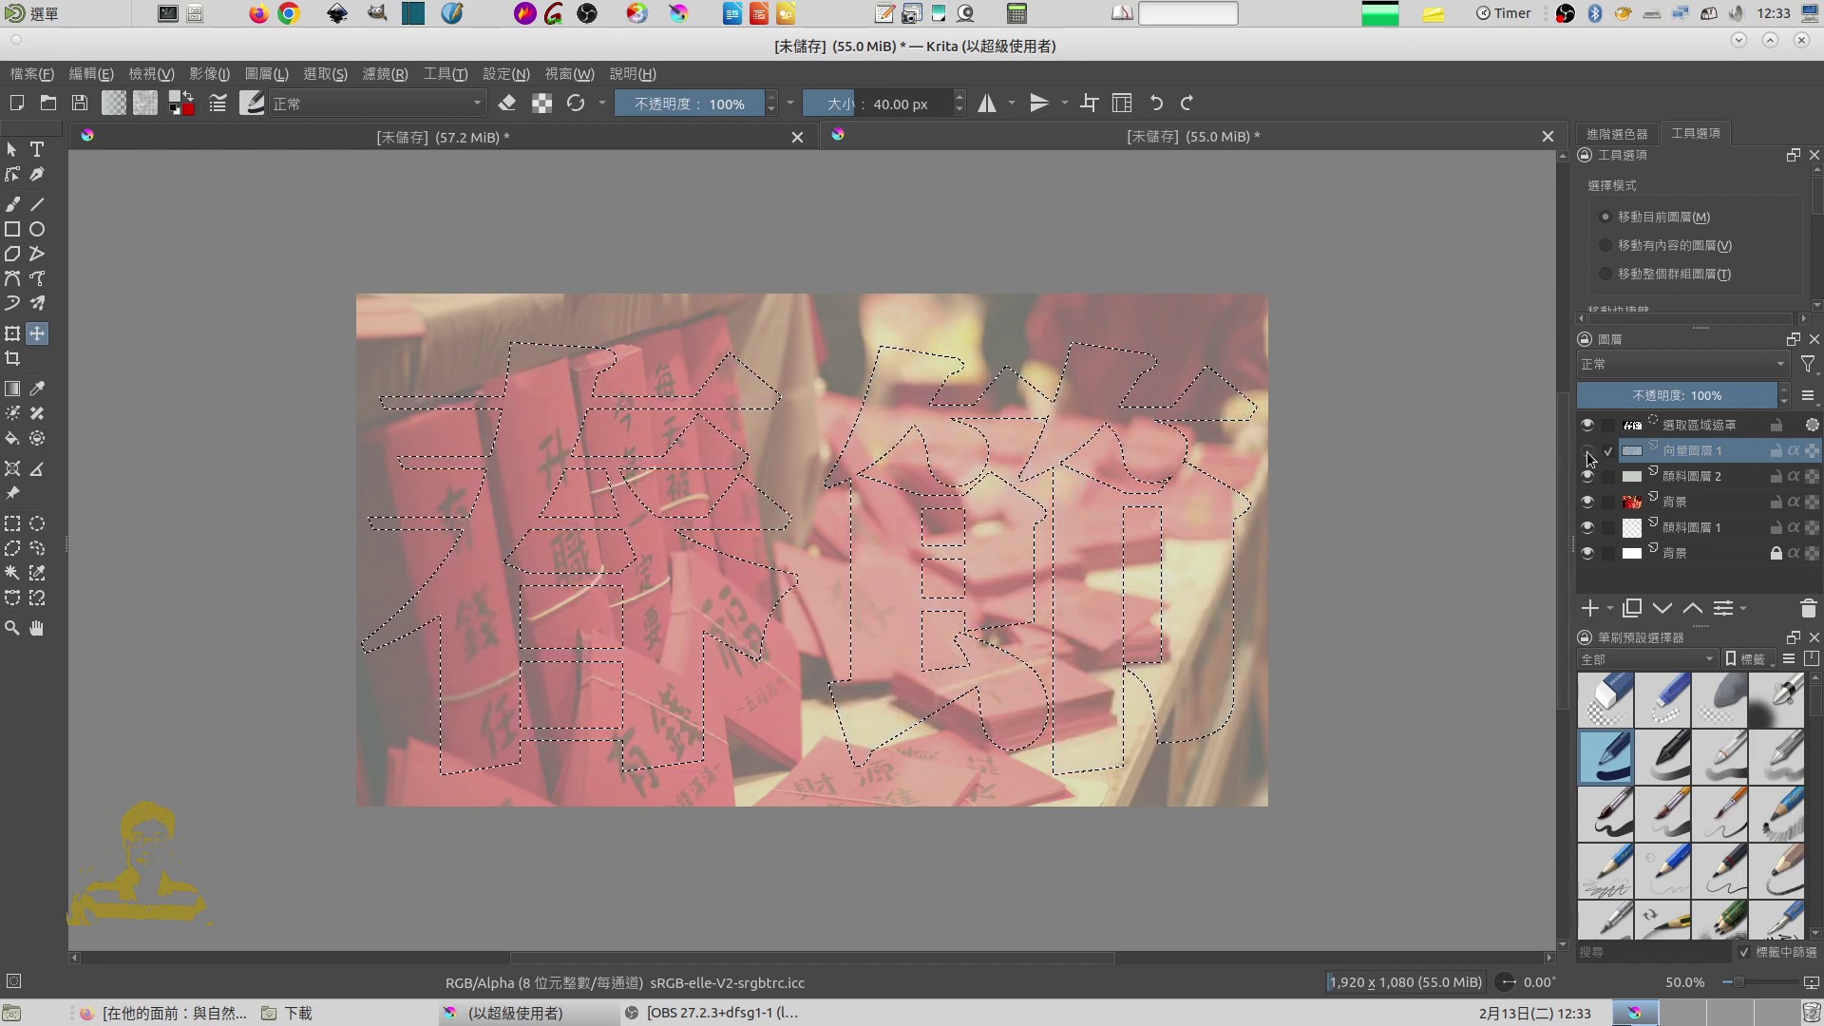
click(1587, 476)
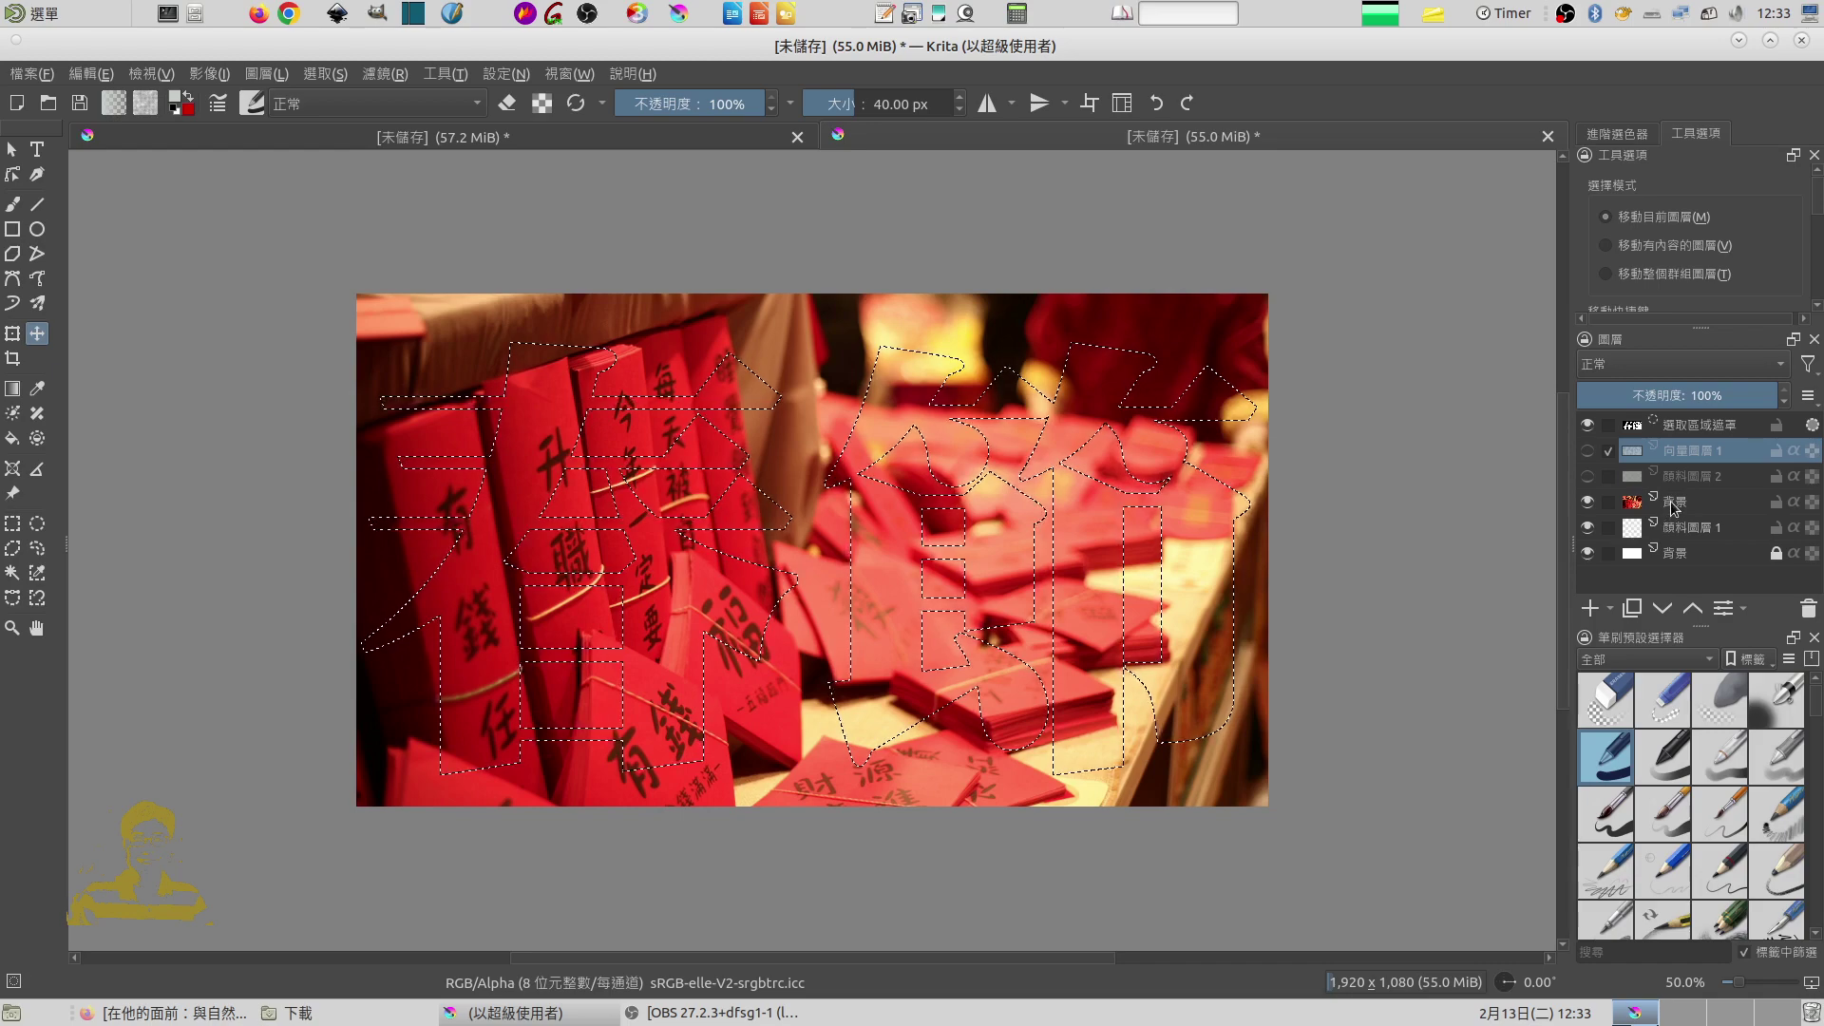
click(1626, 503)
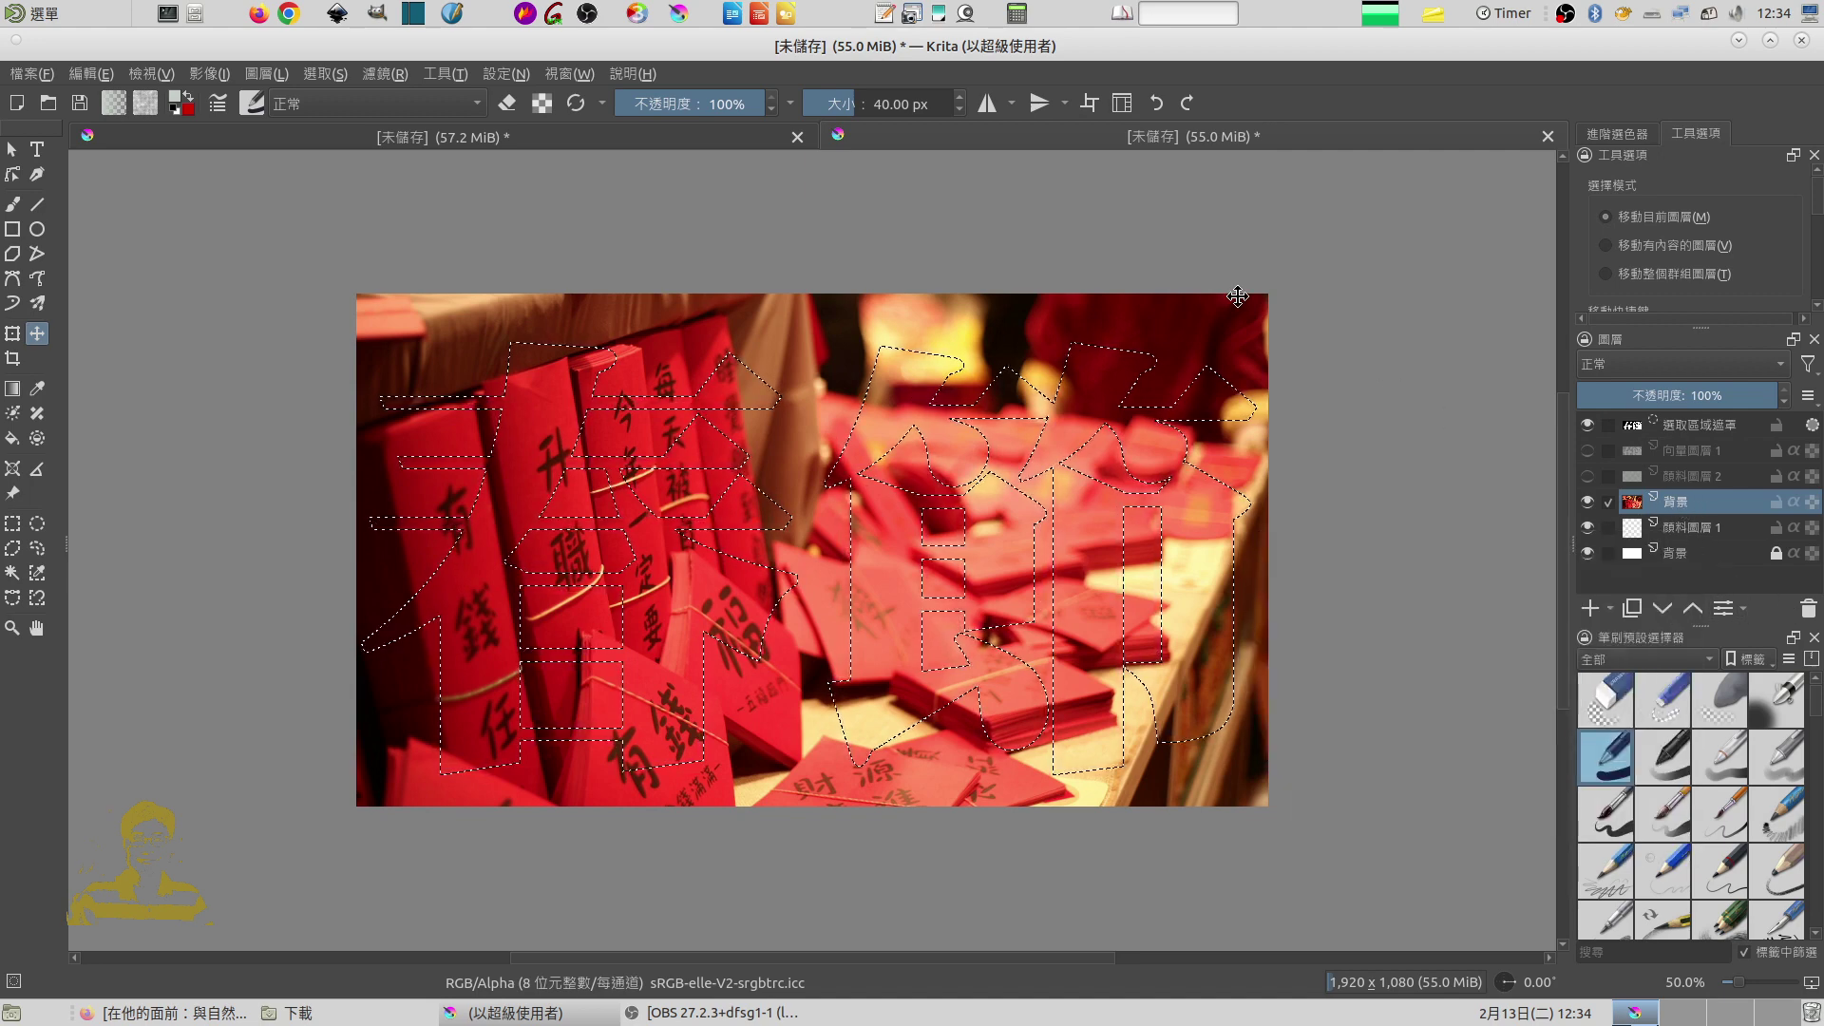
Step: Copy the photo inside the 春節 selection and paste it as a new layer
click(95, 78)
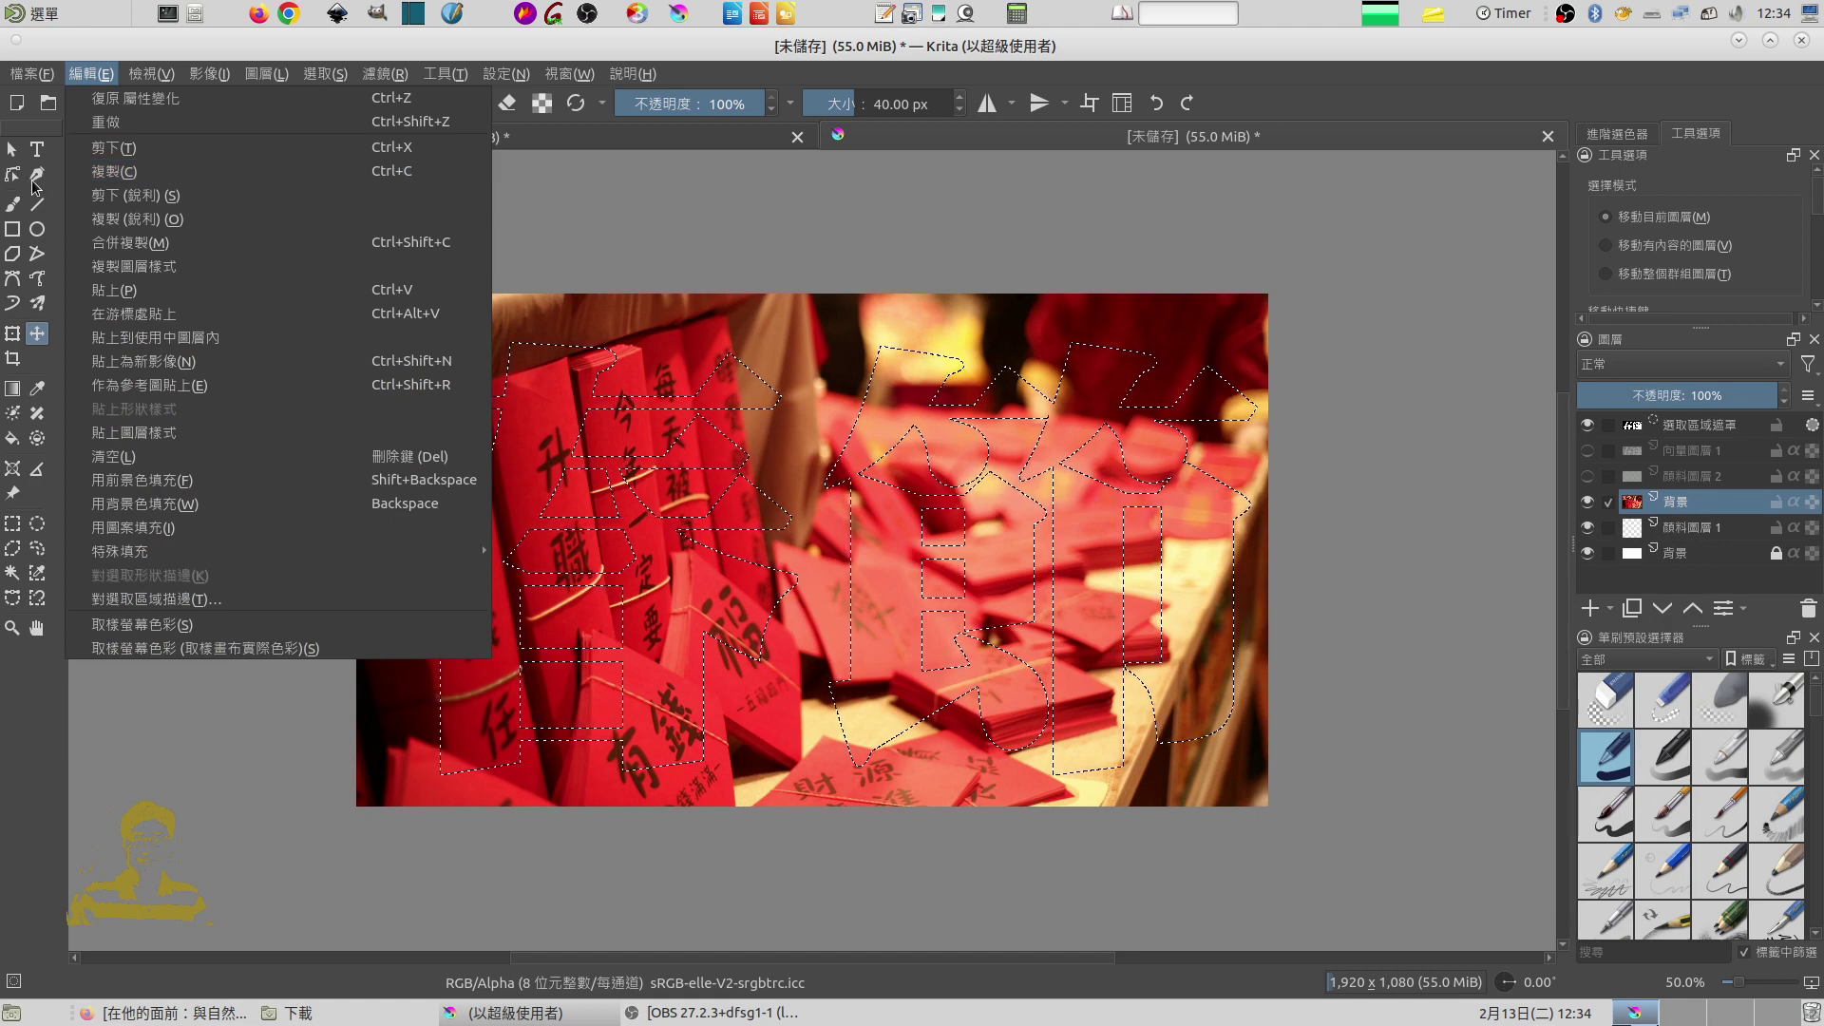
click(138, 180)
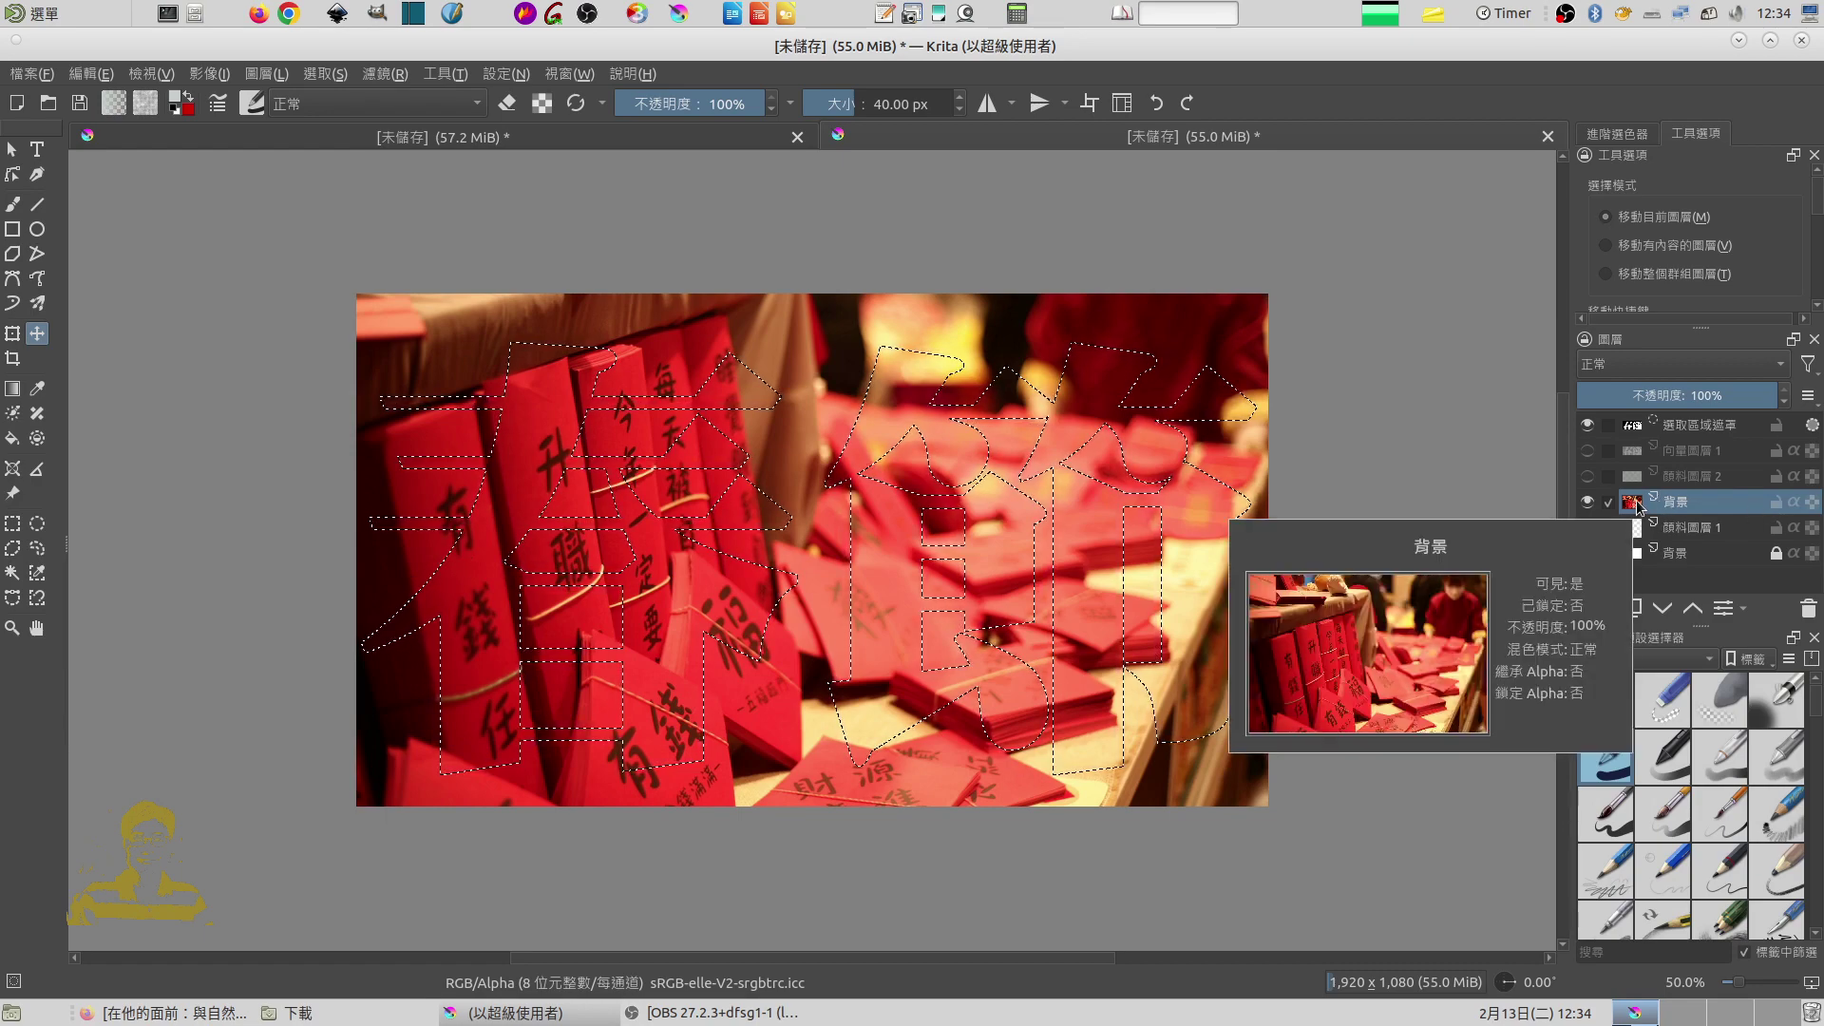
mouse_move(1677, 501)
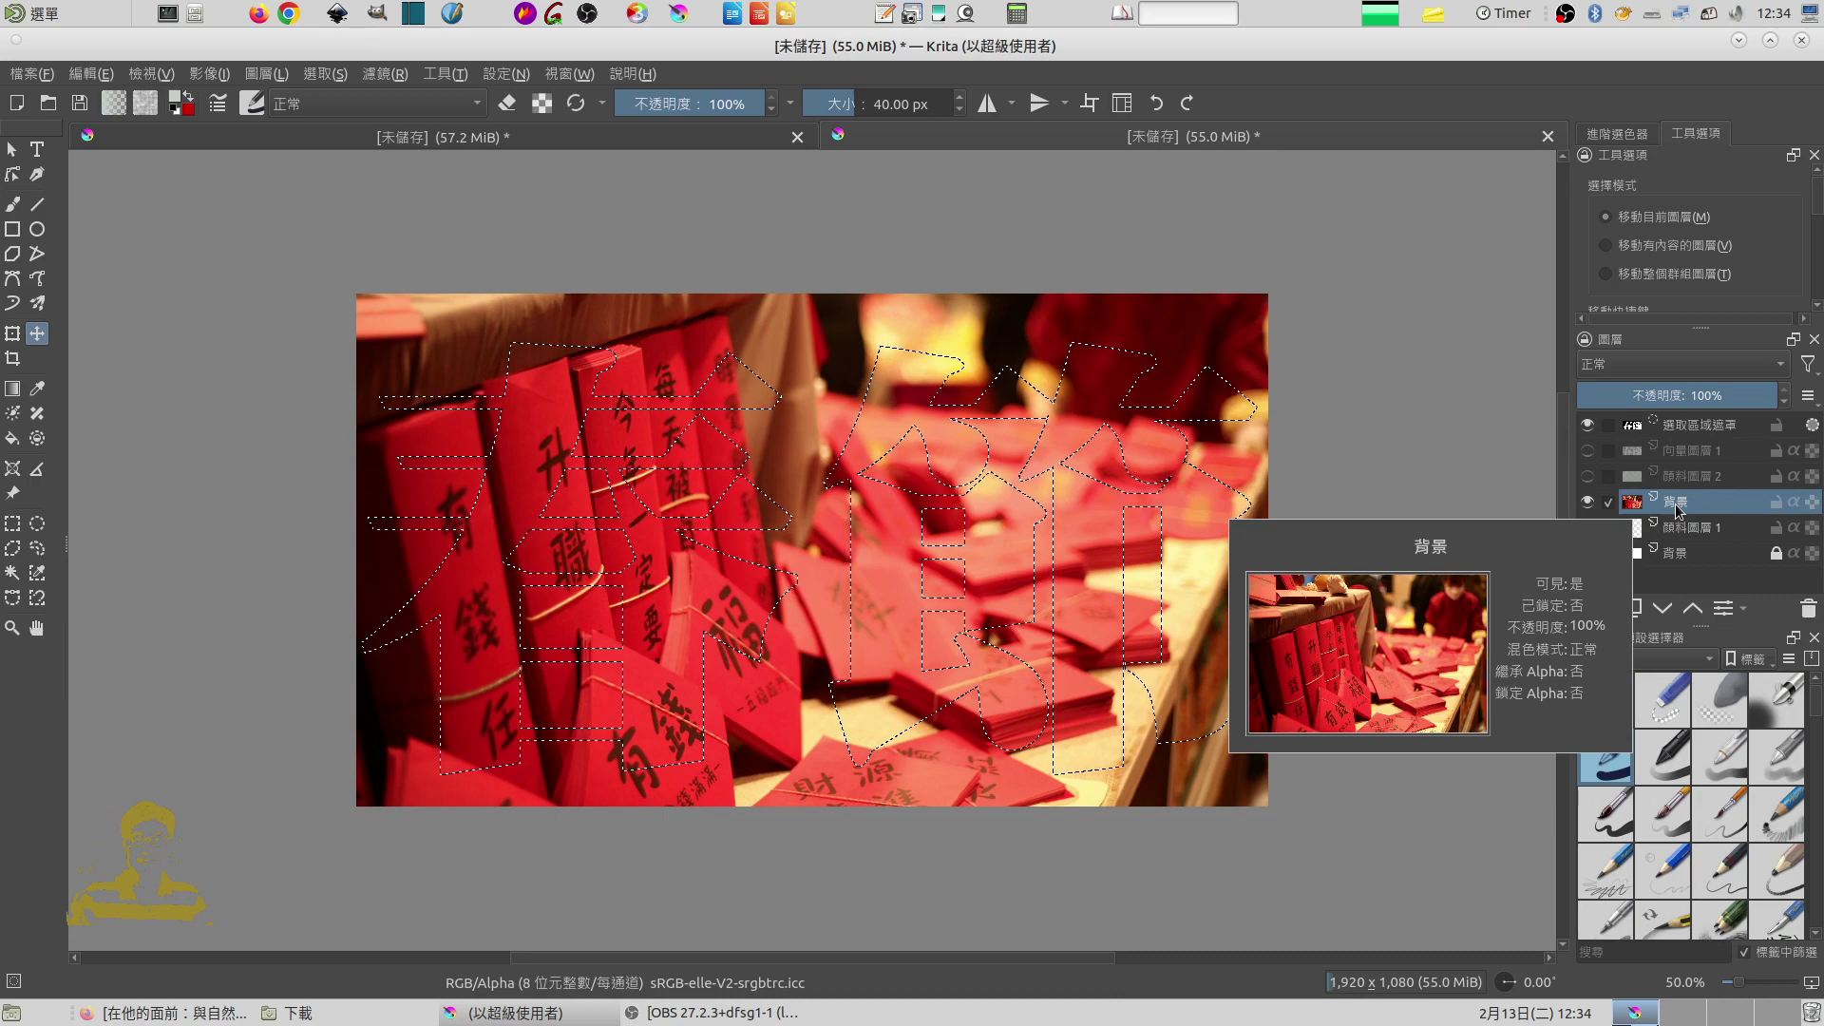
click(90, 73)
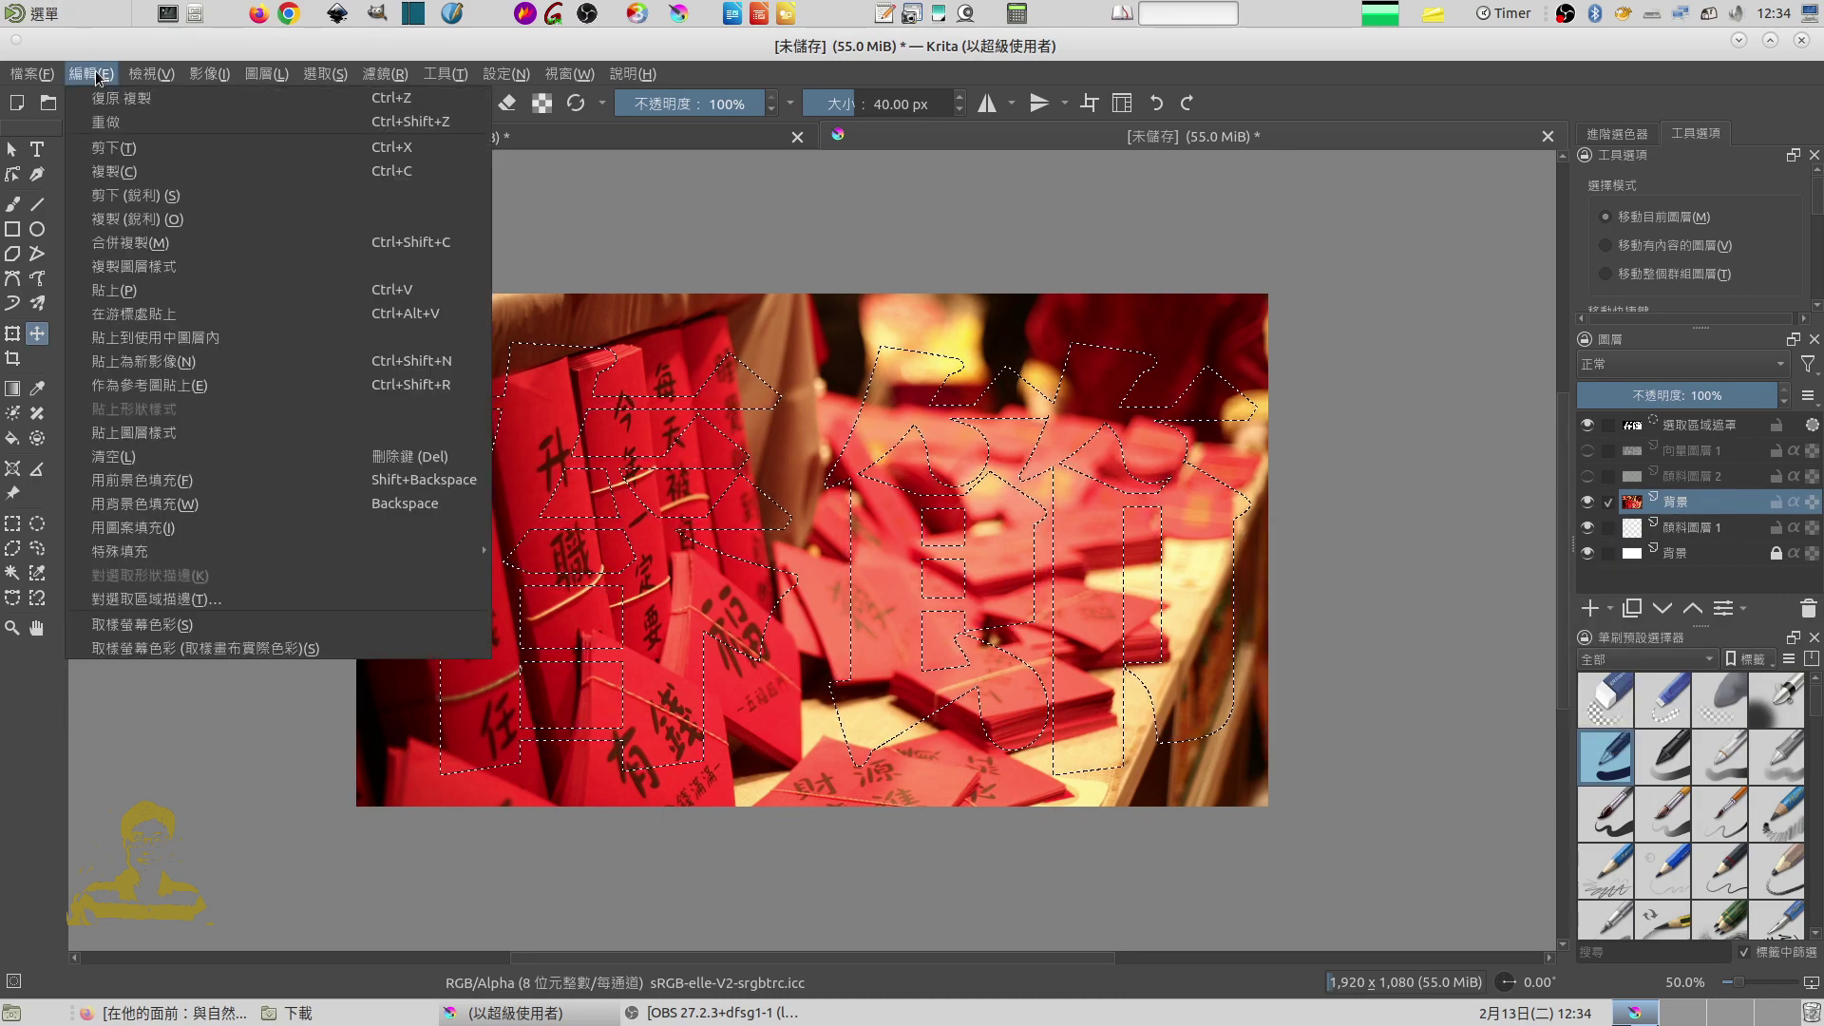
click(138, 290)
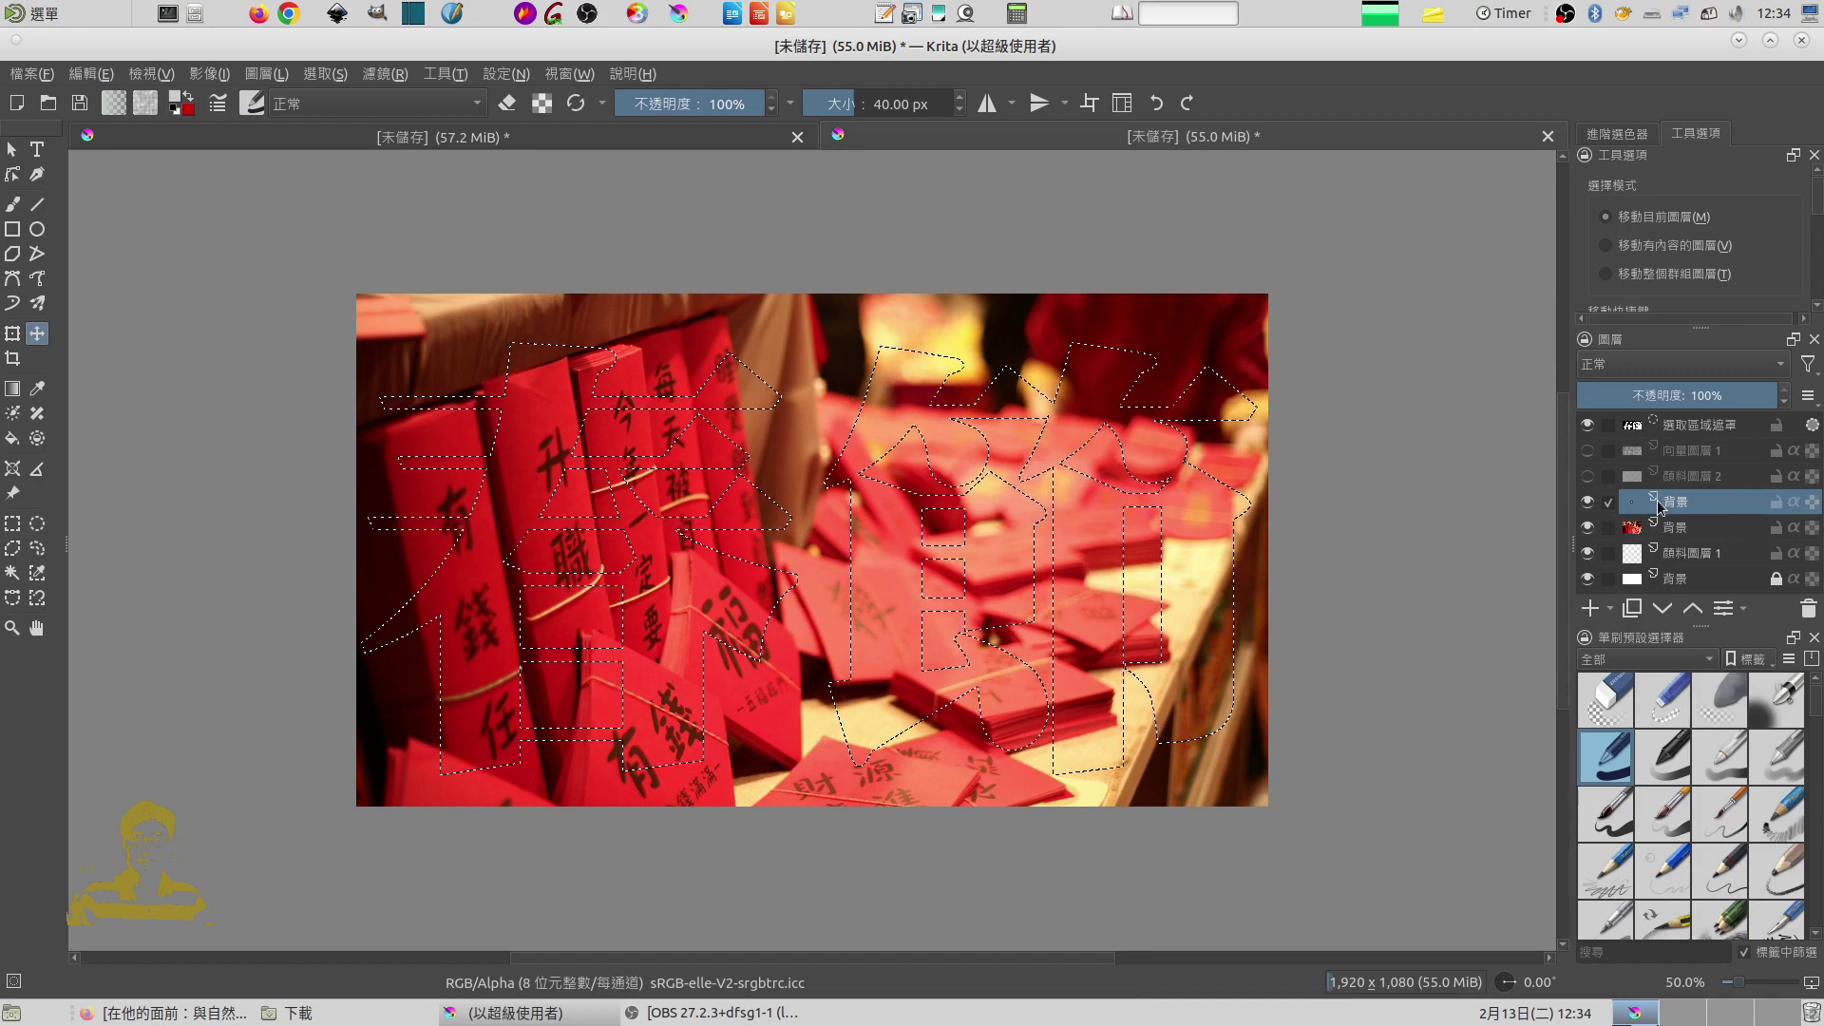
Step: Hide the full photo layer and deselect, leaving photo-filled characters on white
click(1587, 527)
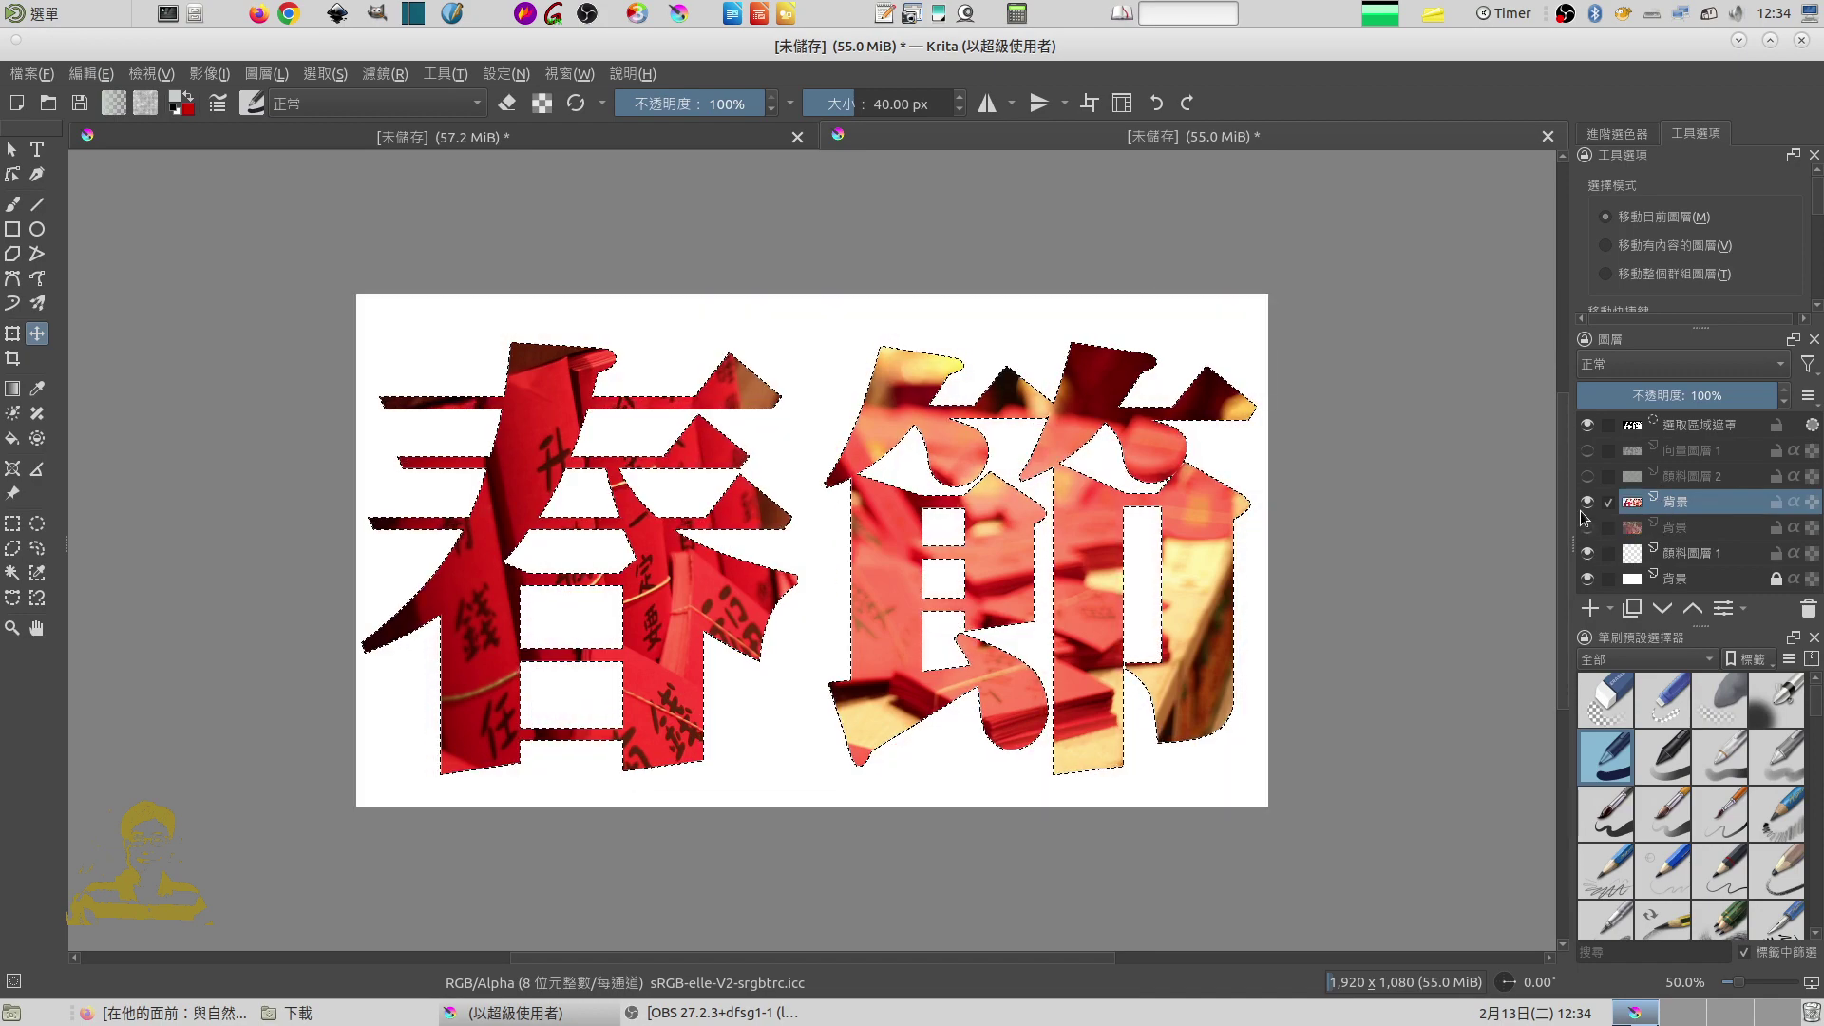
click(316, 74)
click(344, 122)
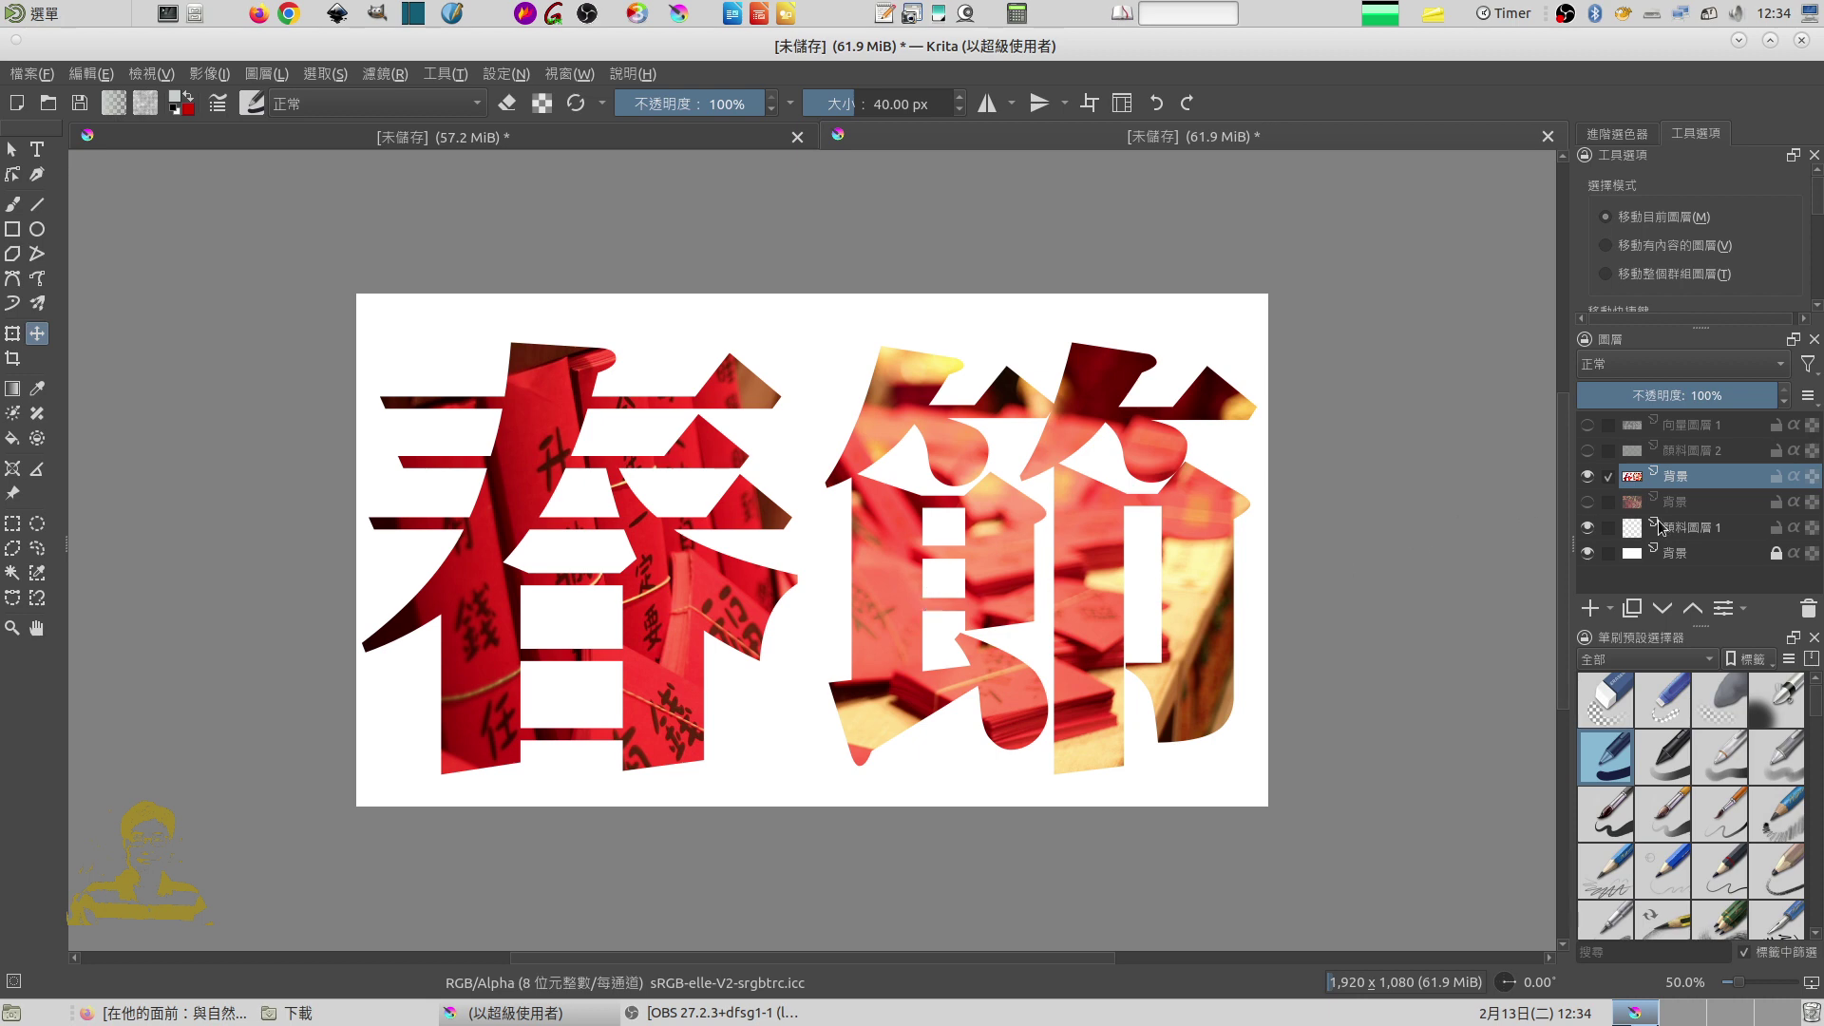
Step: Show the 背景 photo, pale paint layer and grey 春節 text, hiding the cut-out layer
click(1675, 501)
click(1587, 501)
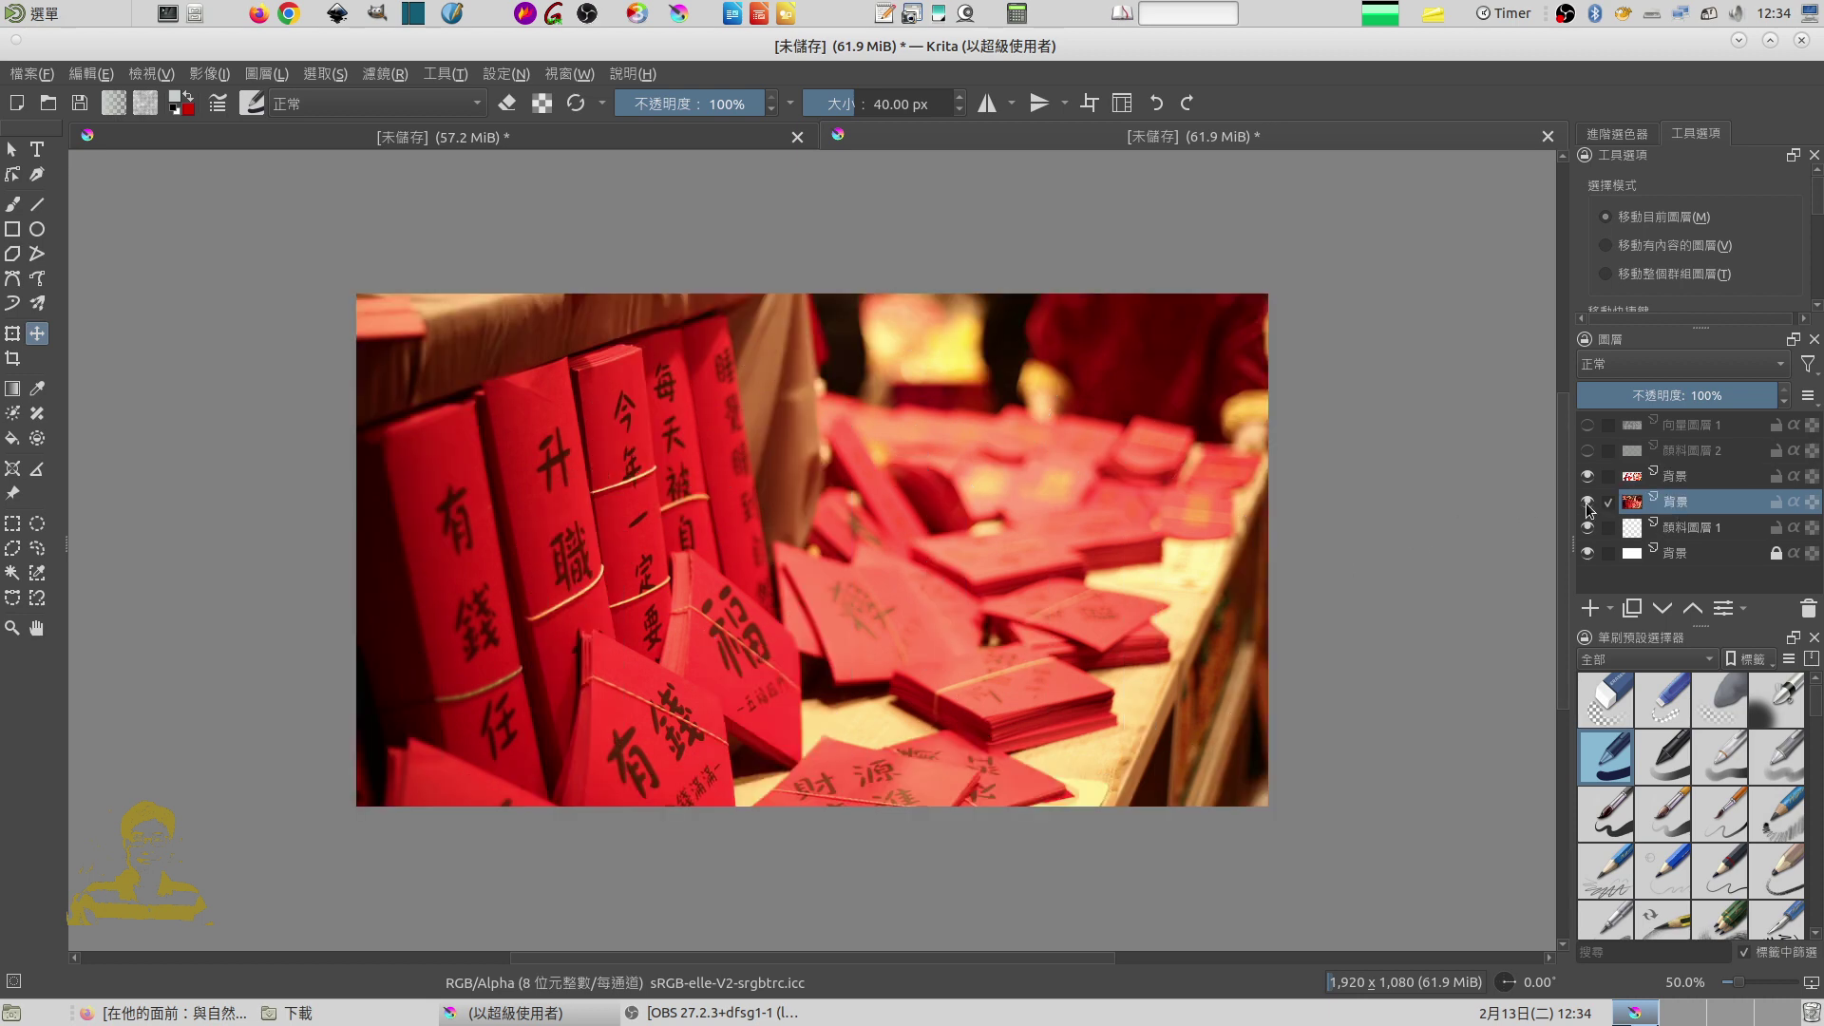
click(1588, 504)
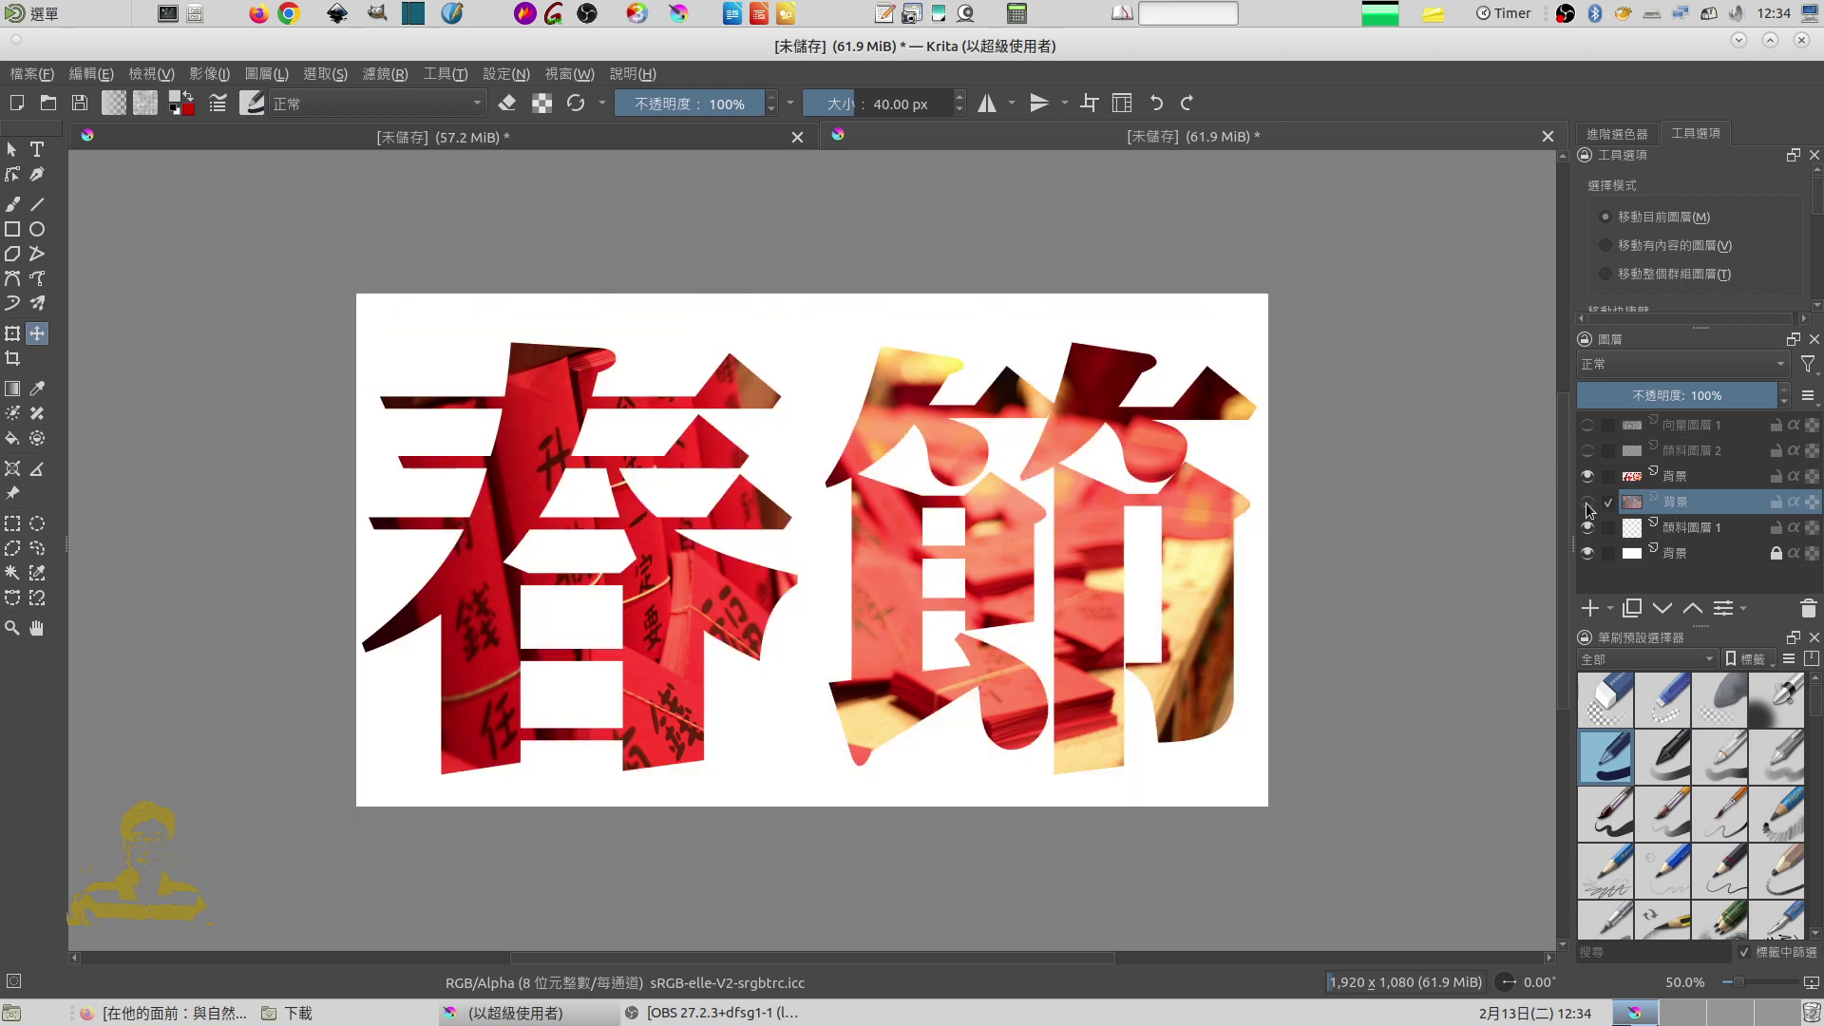
click(1588, 501)
click(1588, 476)
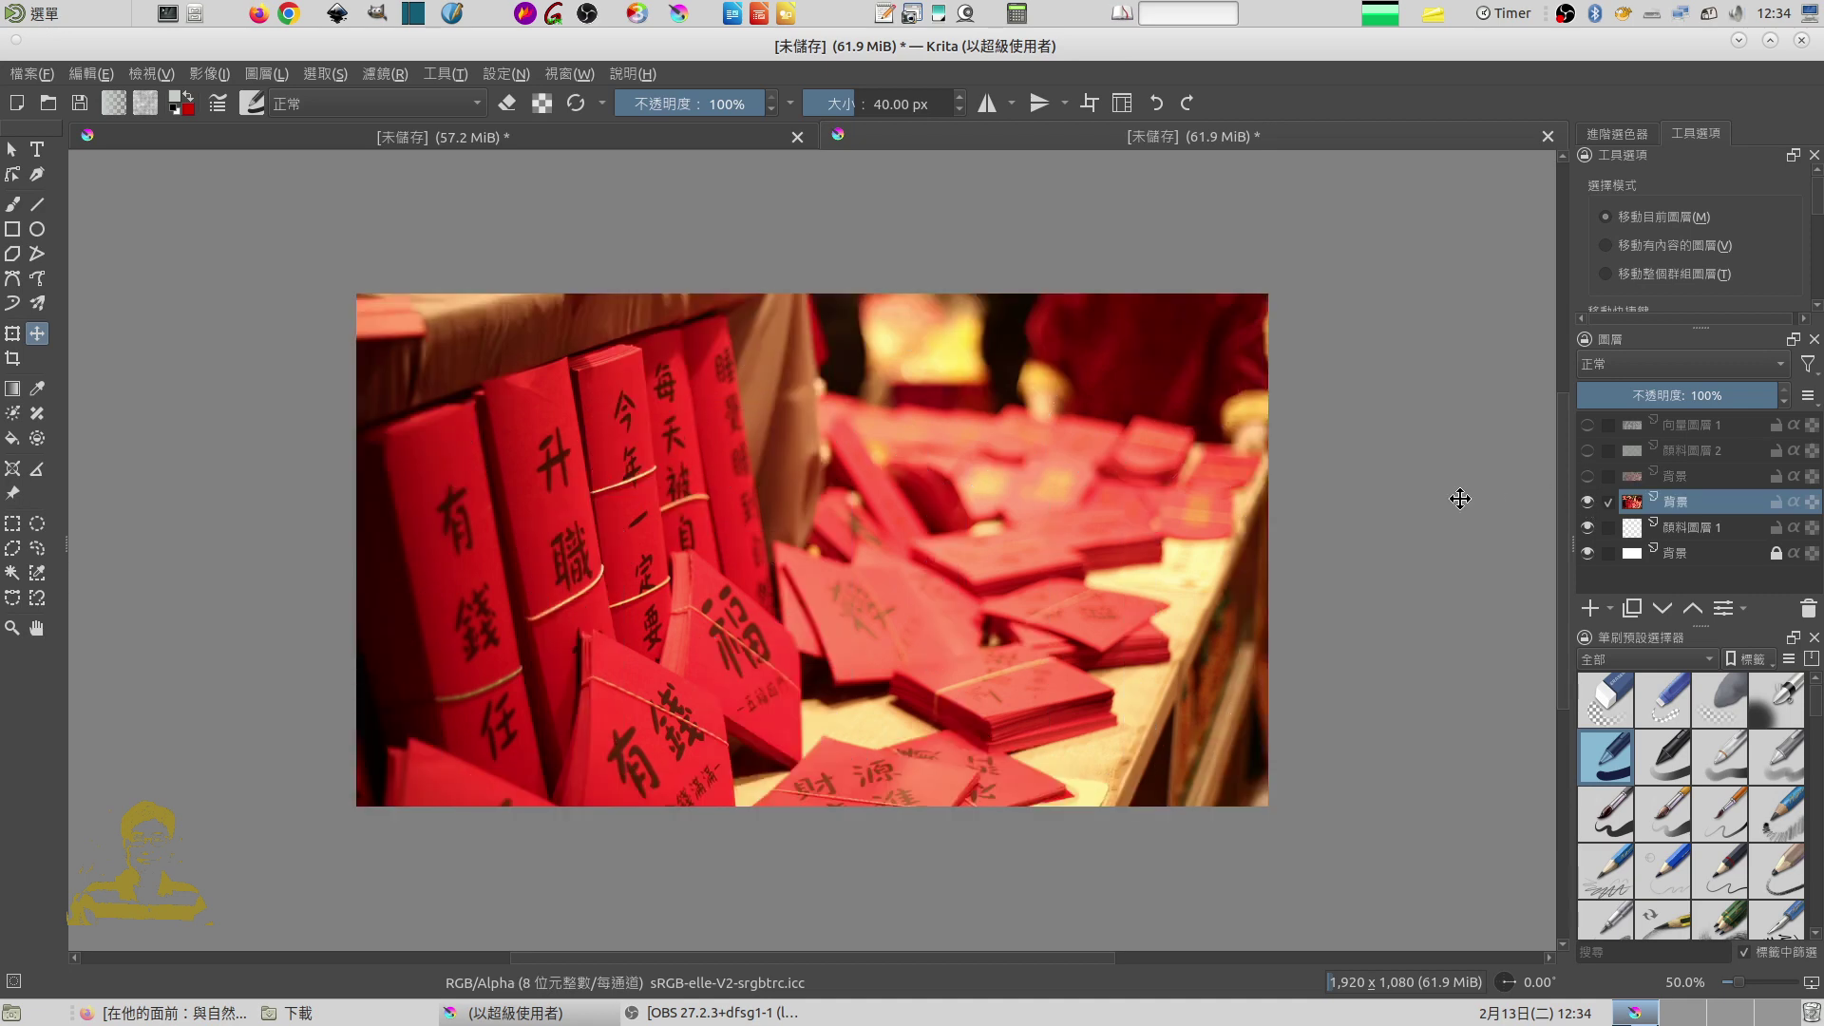
click(1587, 451)
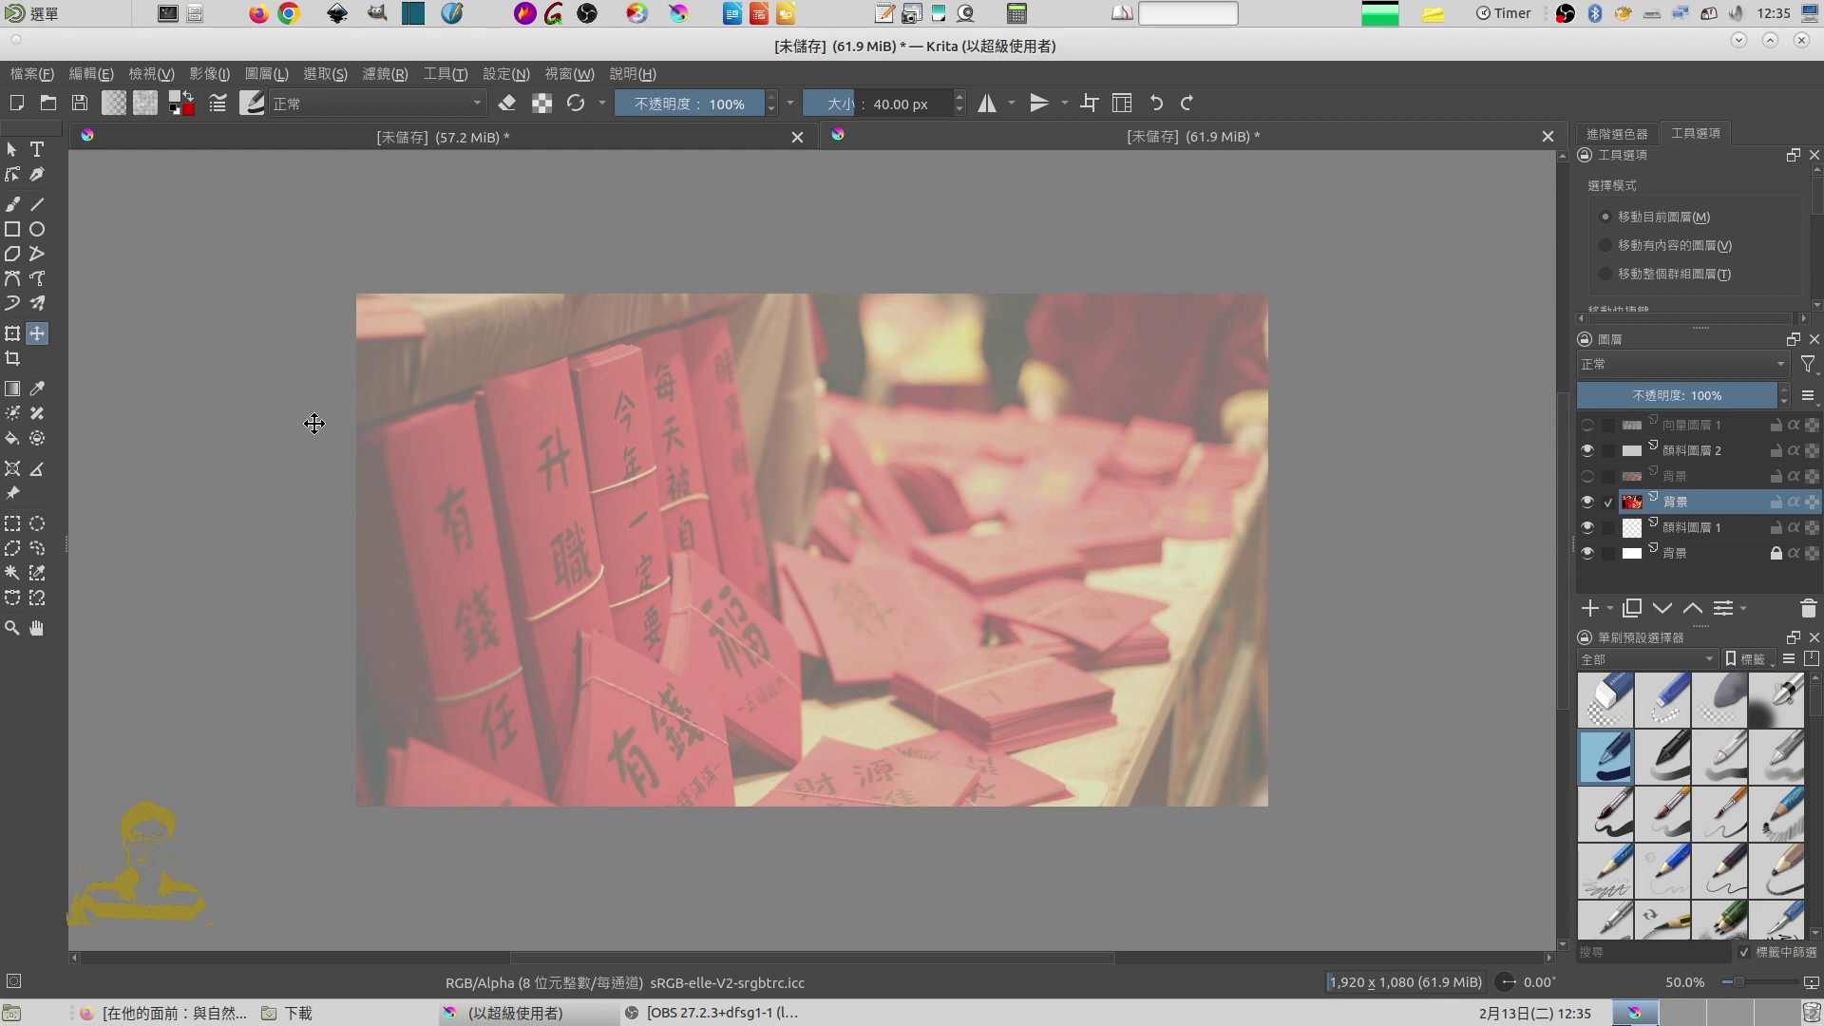
click(1587, 424)
Step: Select Opaque on 向量圖層 1, hide that layer, and make 顏料圖層 2 active
click(1688, 427)
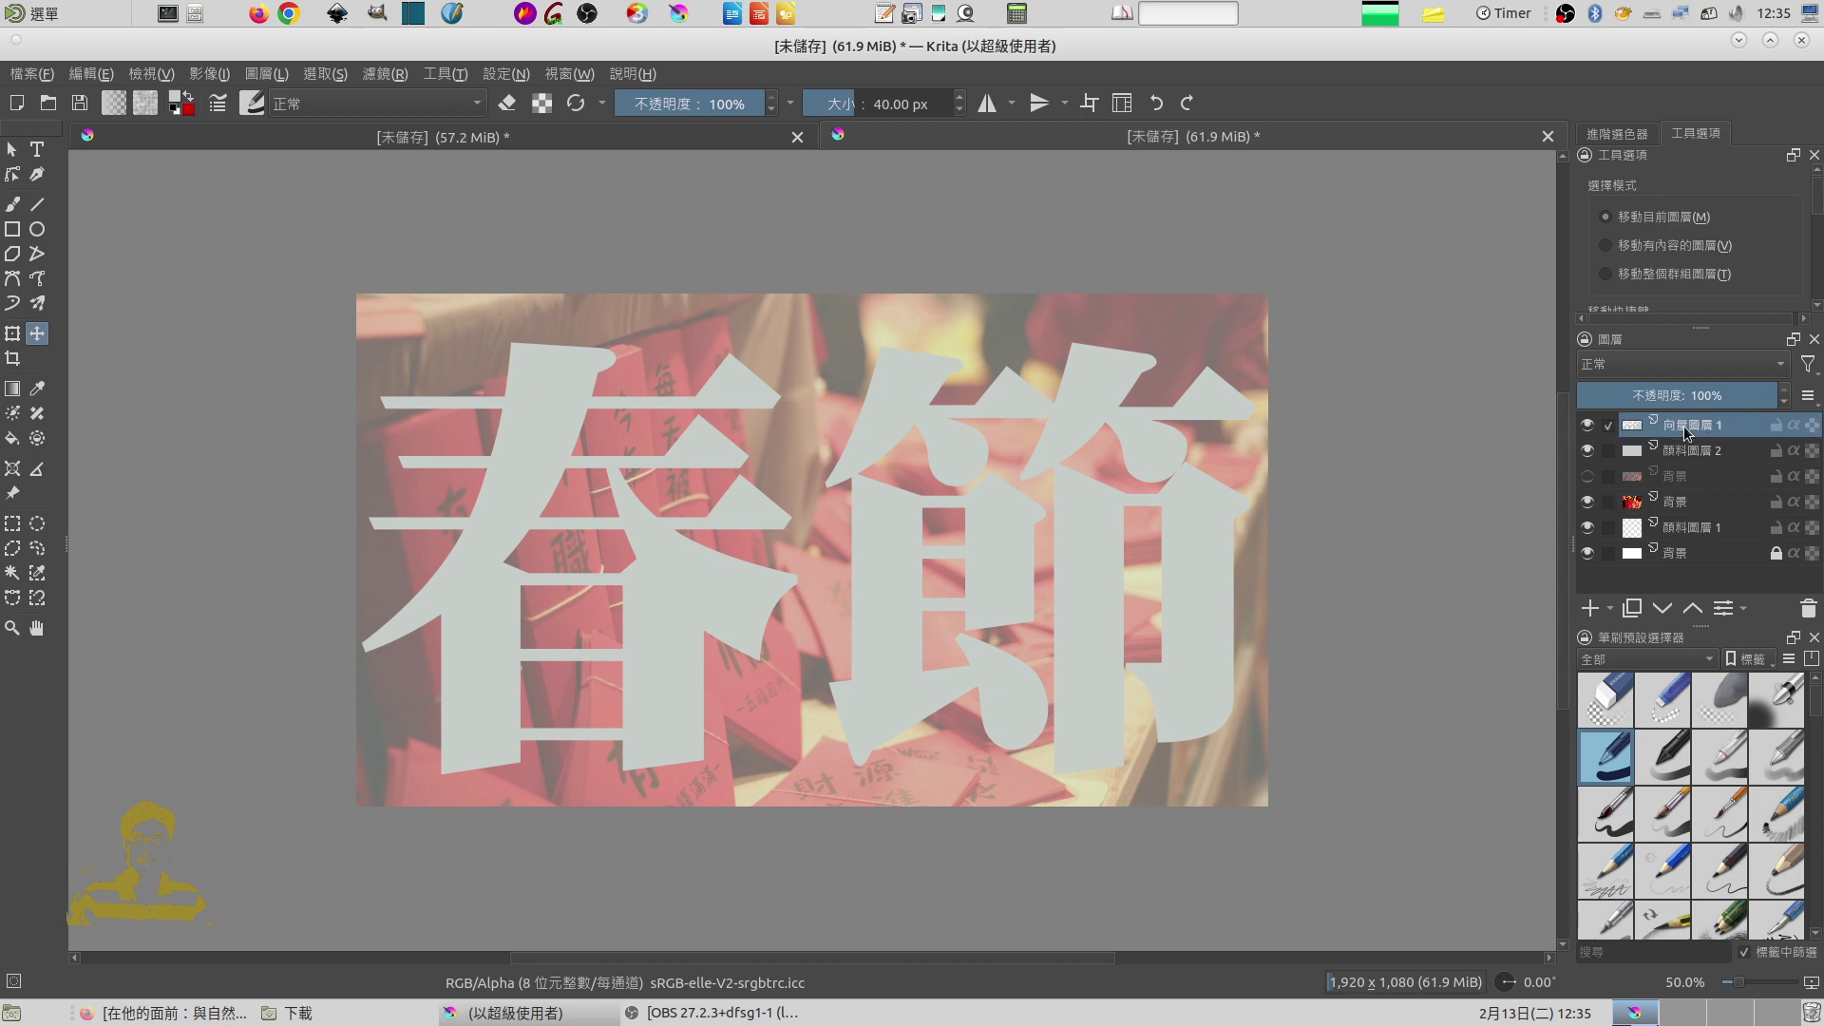
right_click(1677, 424)
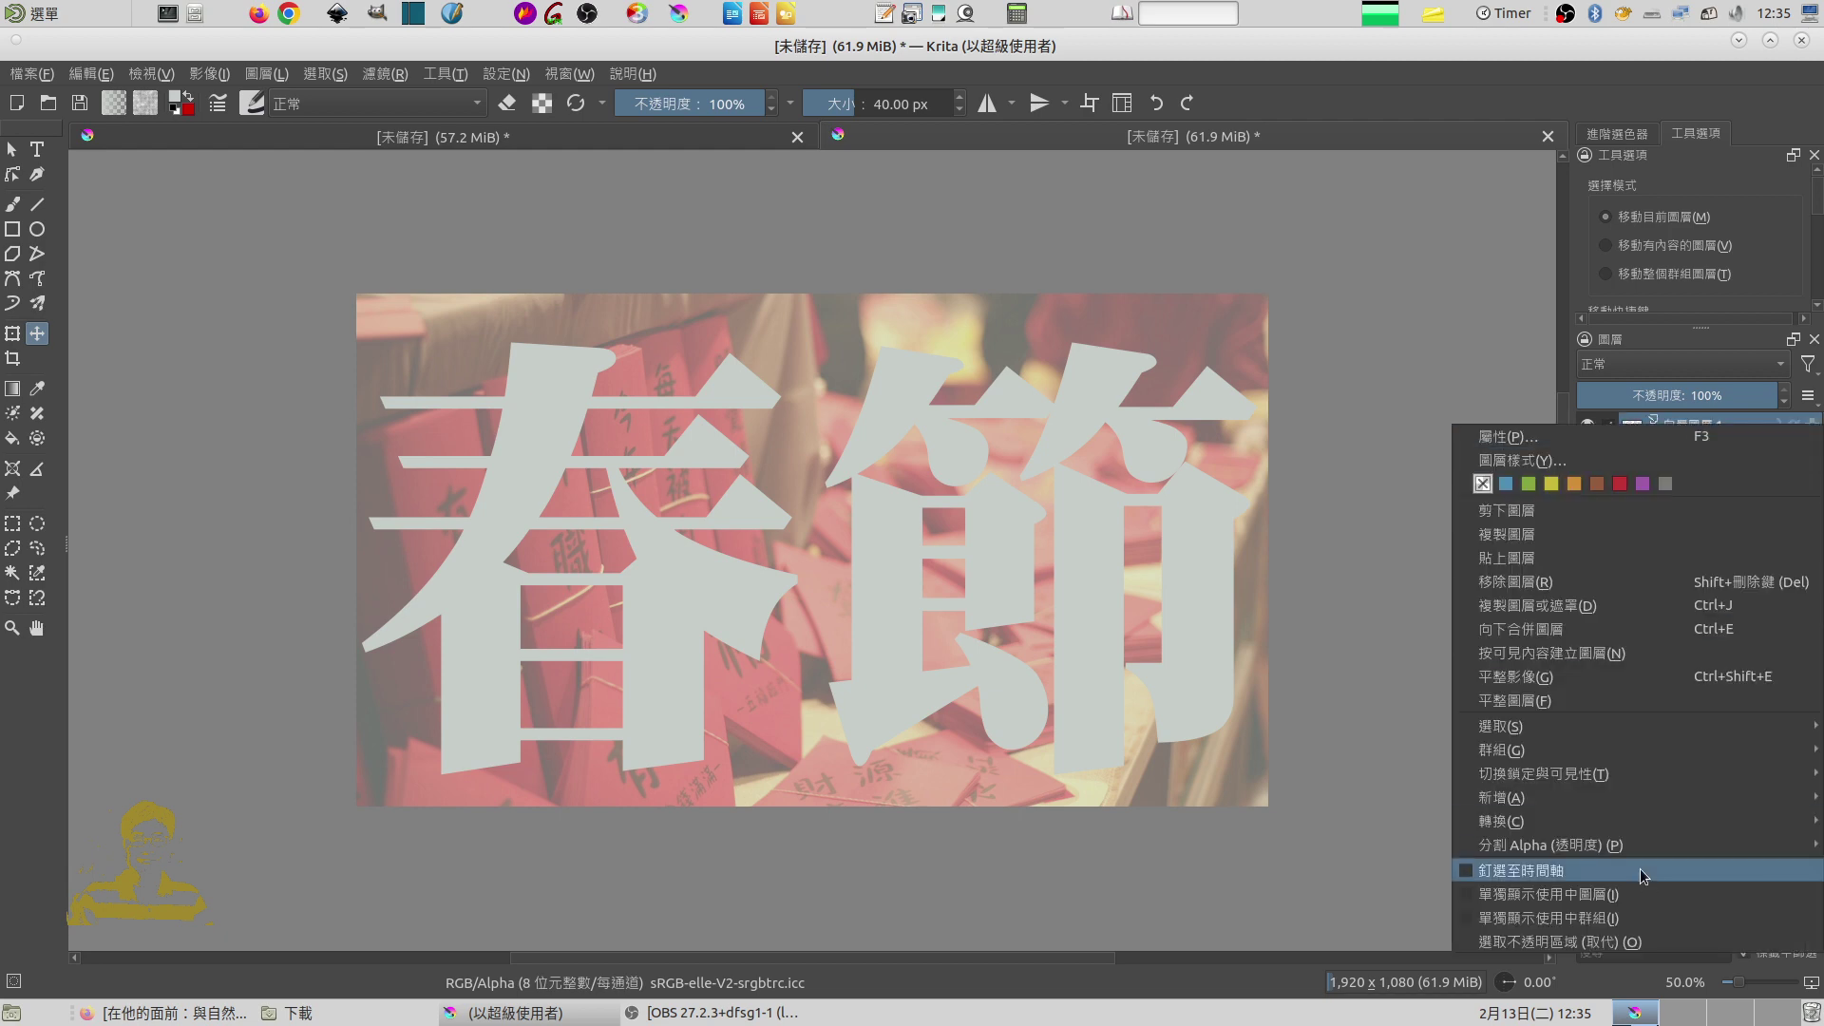
click(1509, 941)
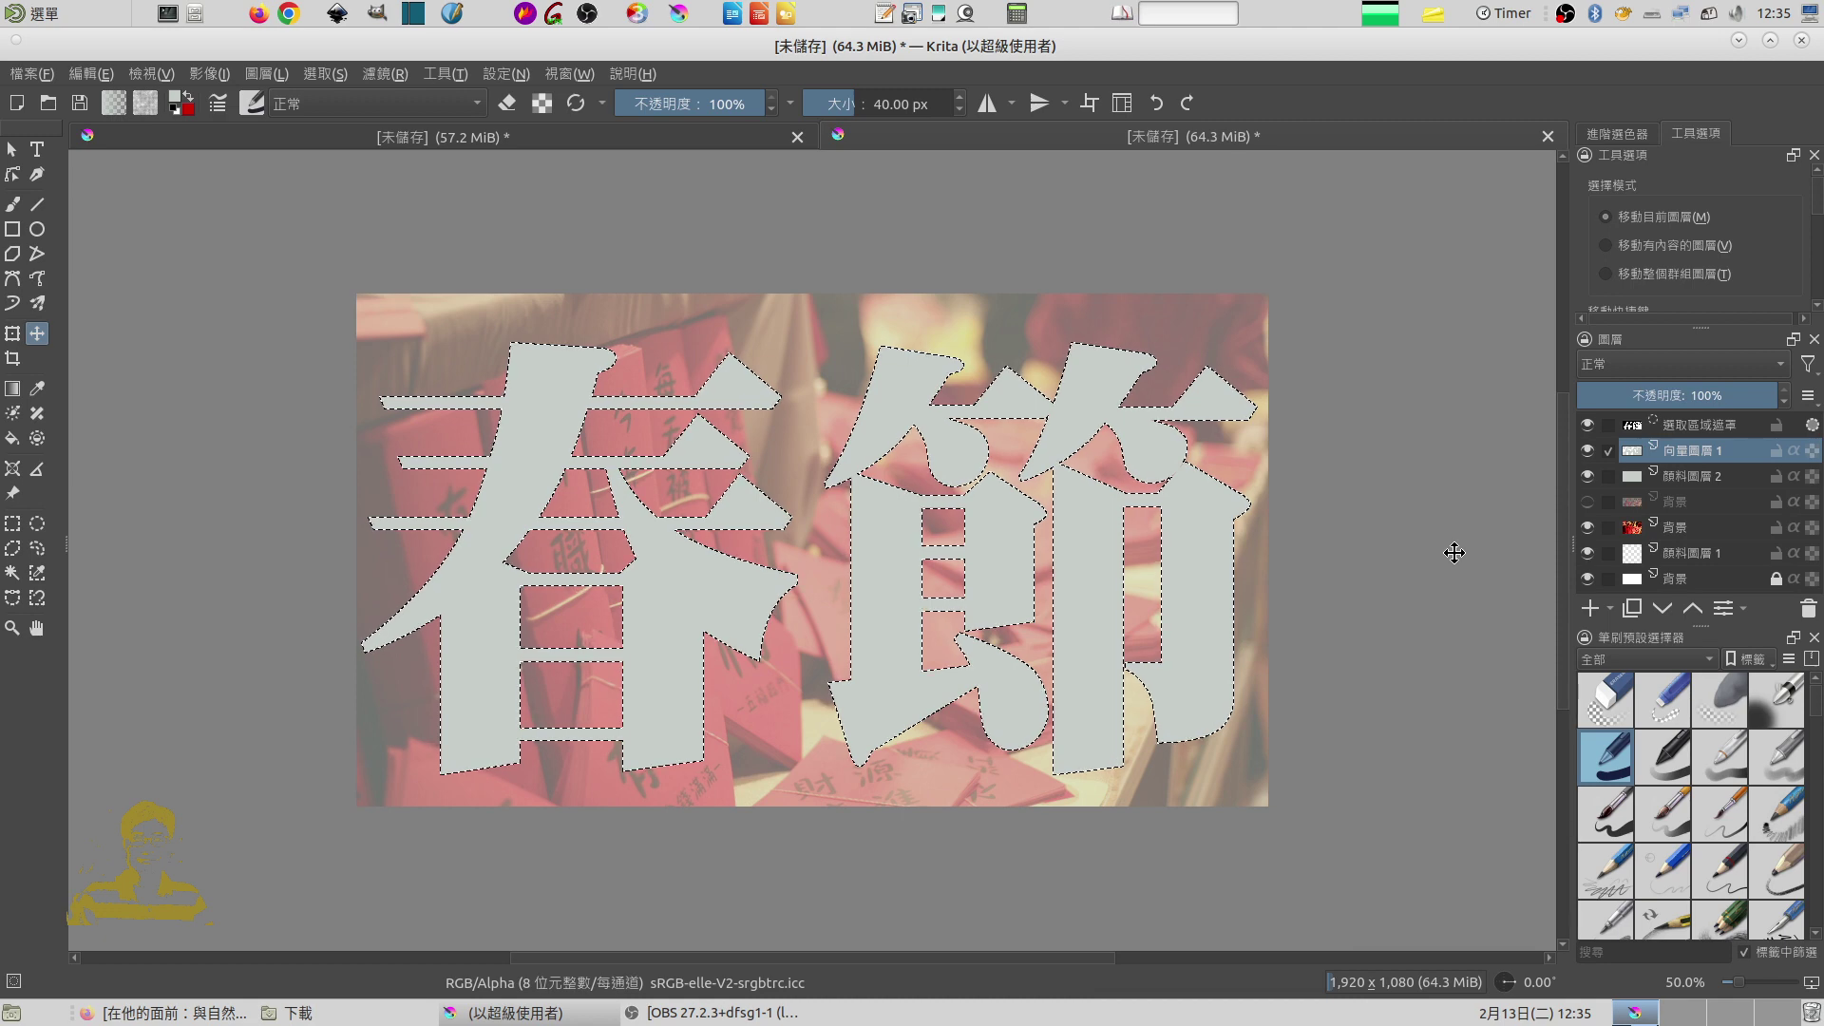
click(1586, 450)
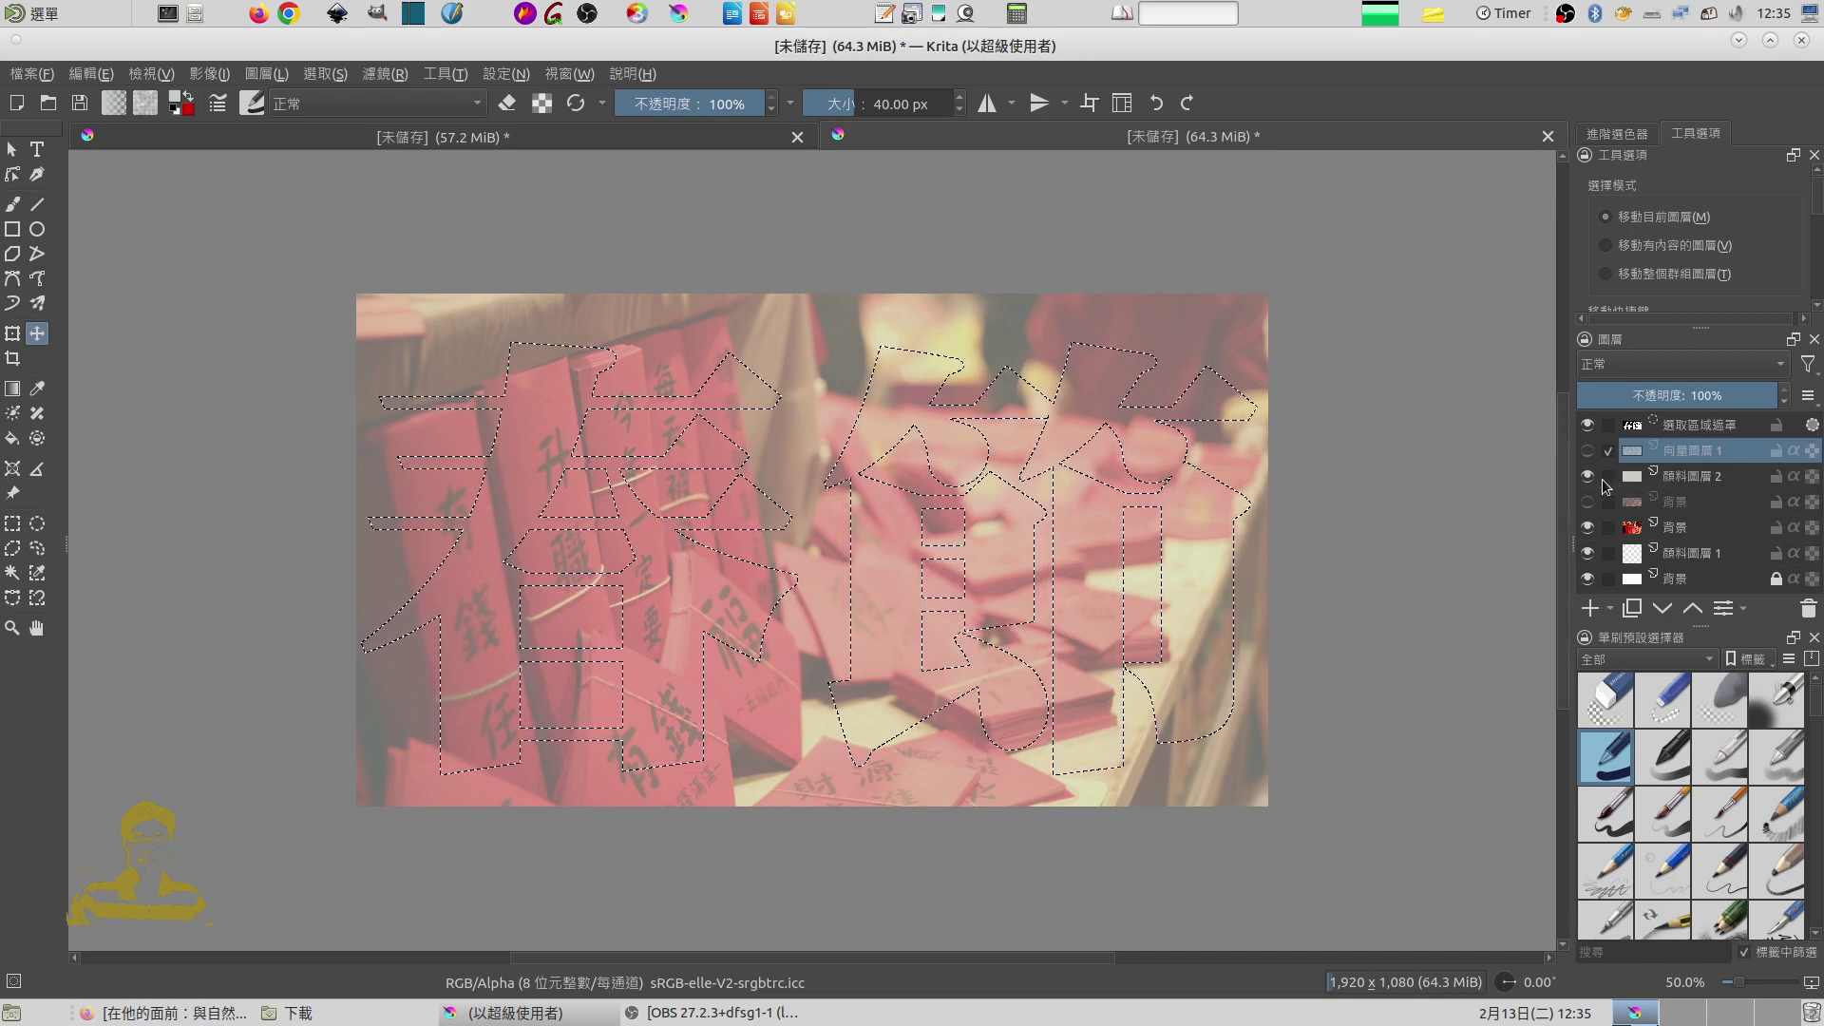
click(1690, 478)
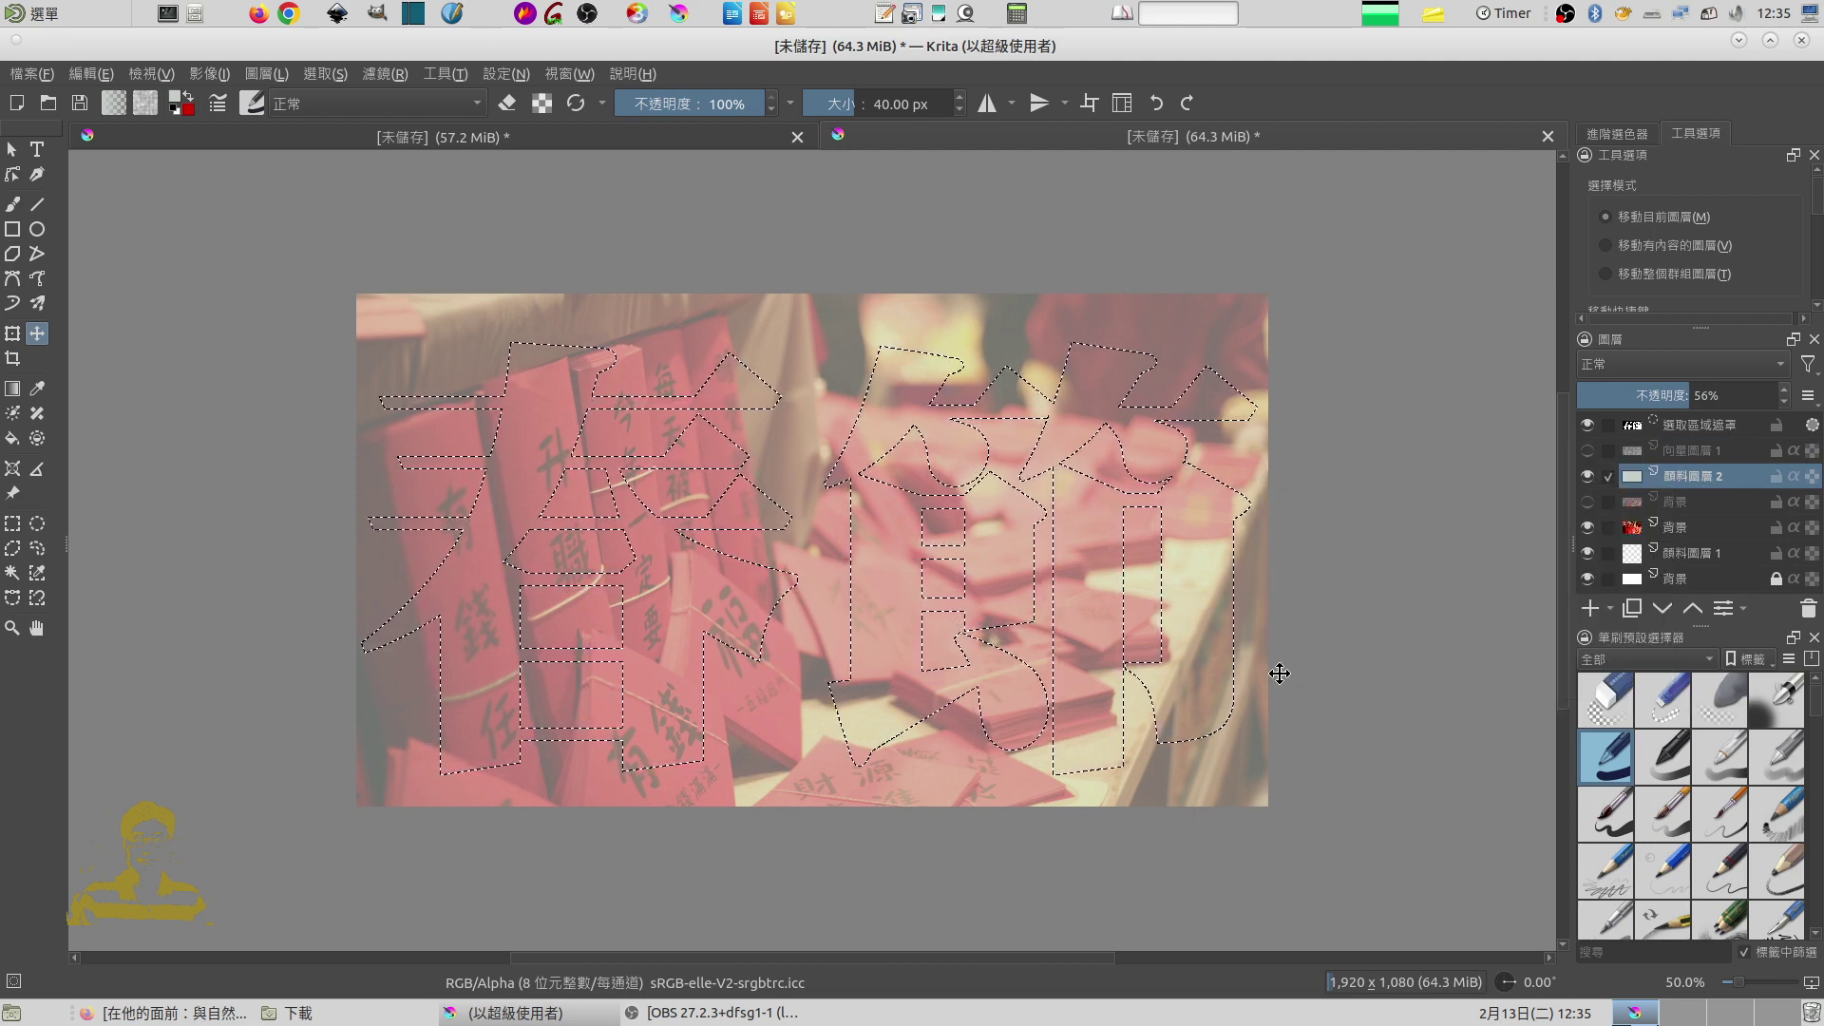
Step: Cut the 春節 shape out of 顏料圖層 2, then deselect
click(92, 75)
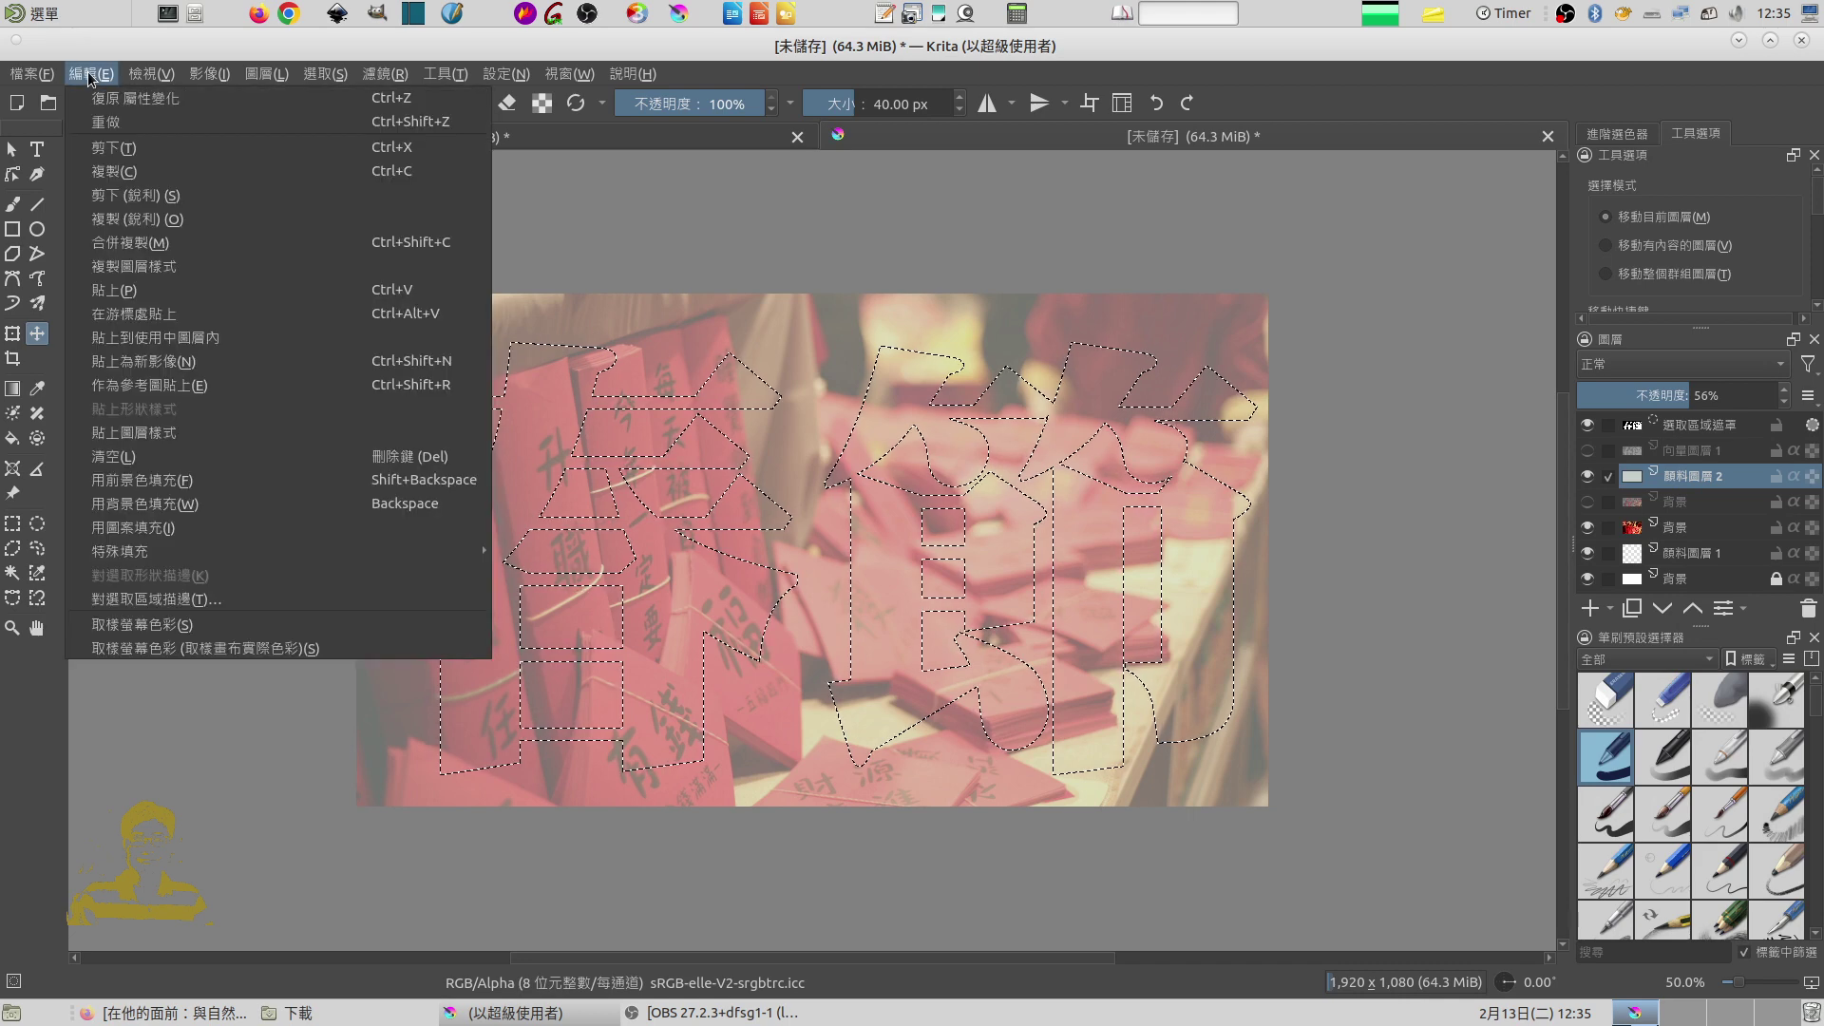
click(134, 197)
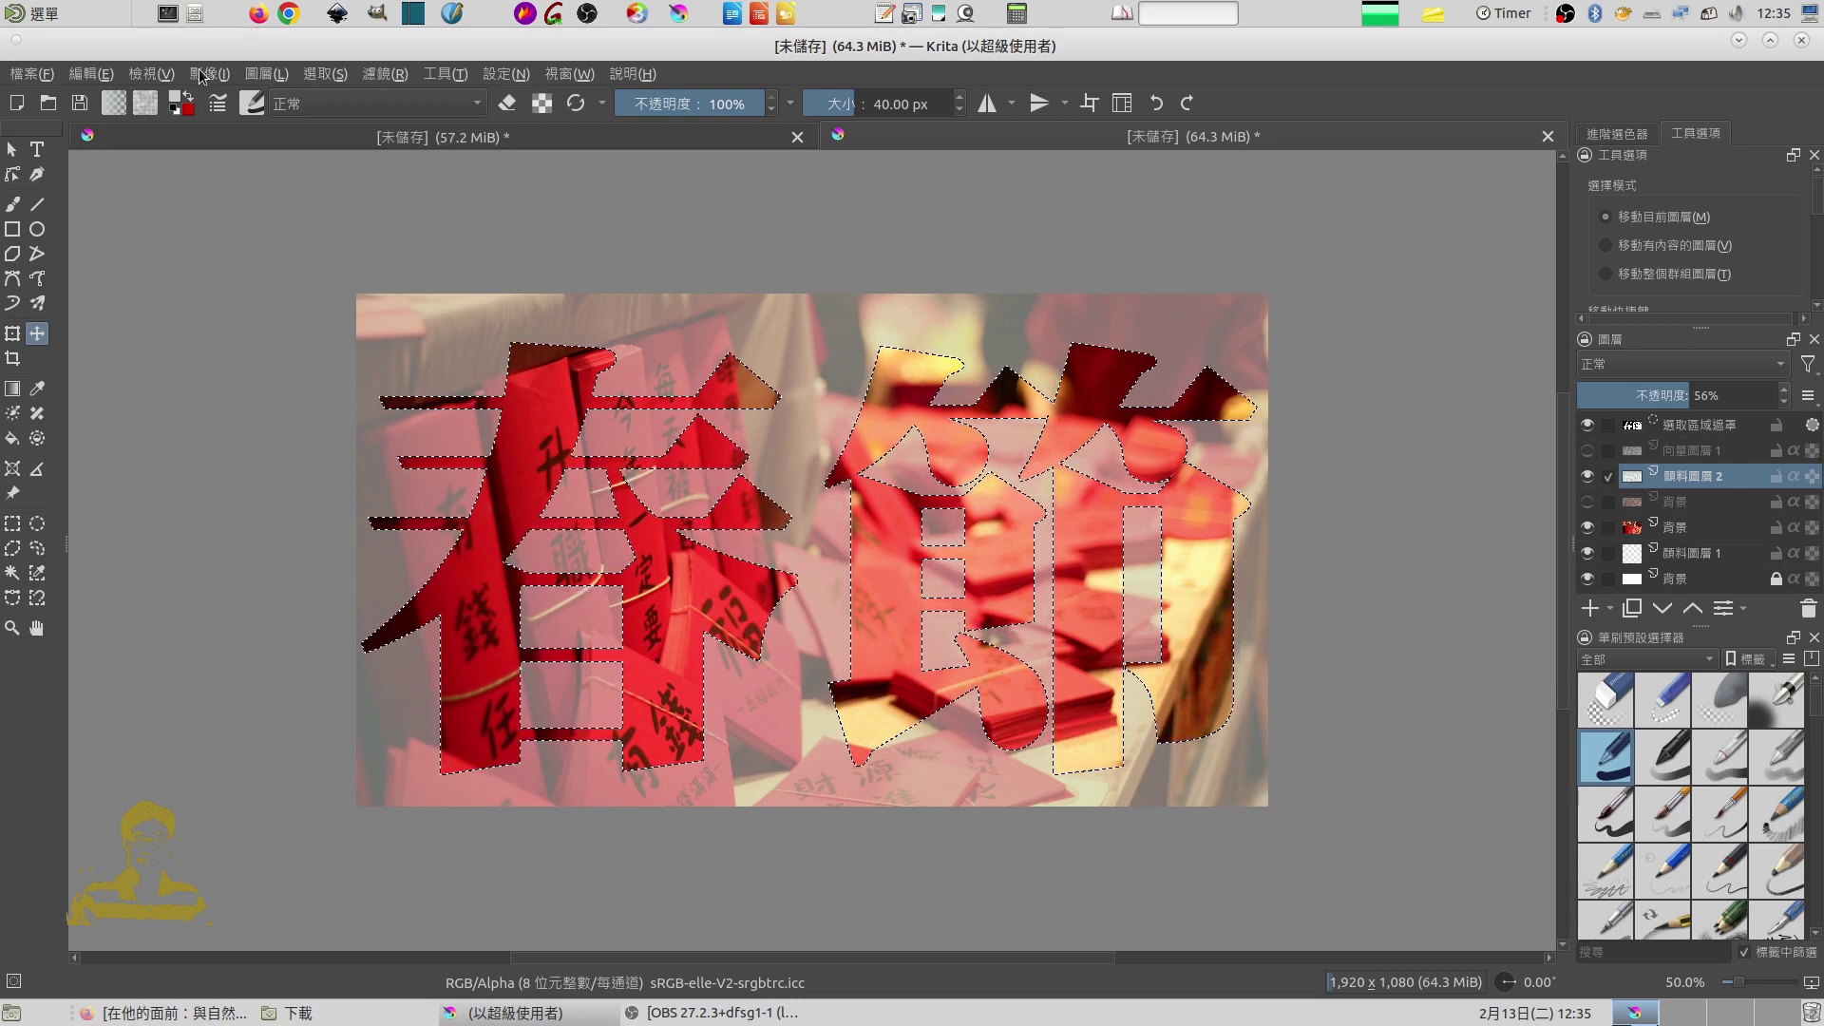
click(325, 74)
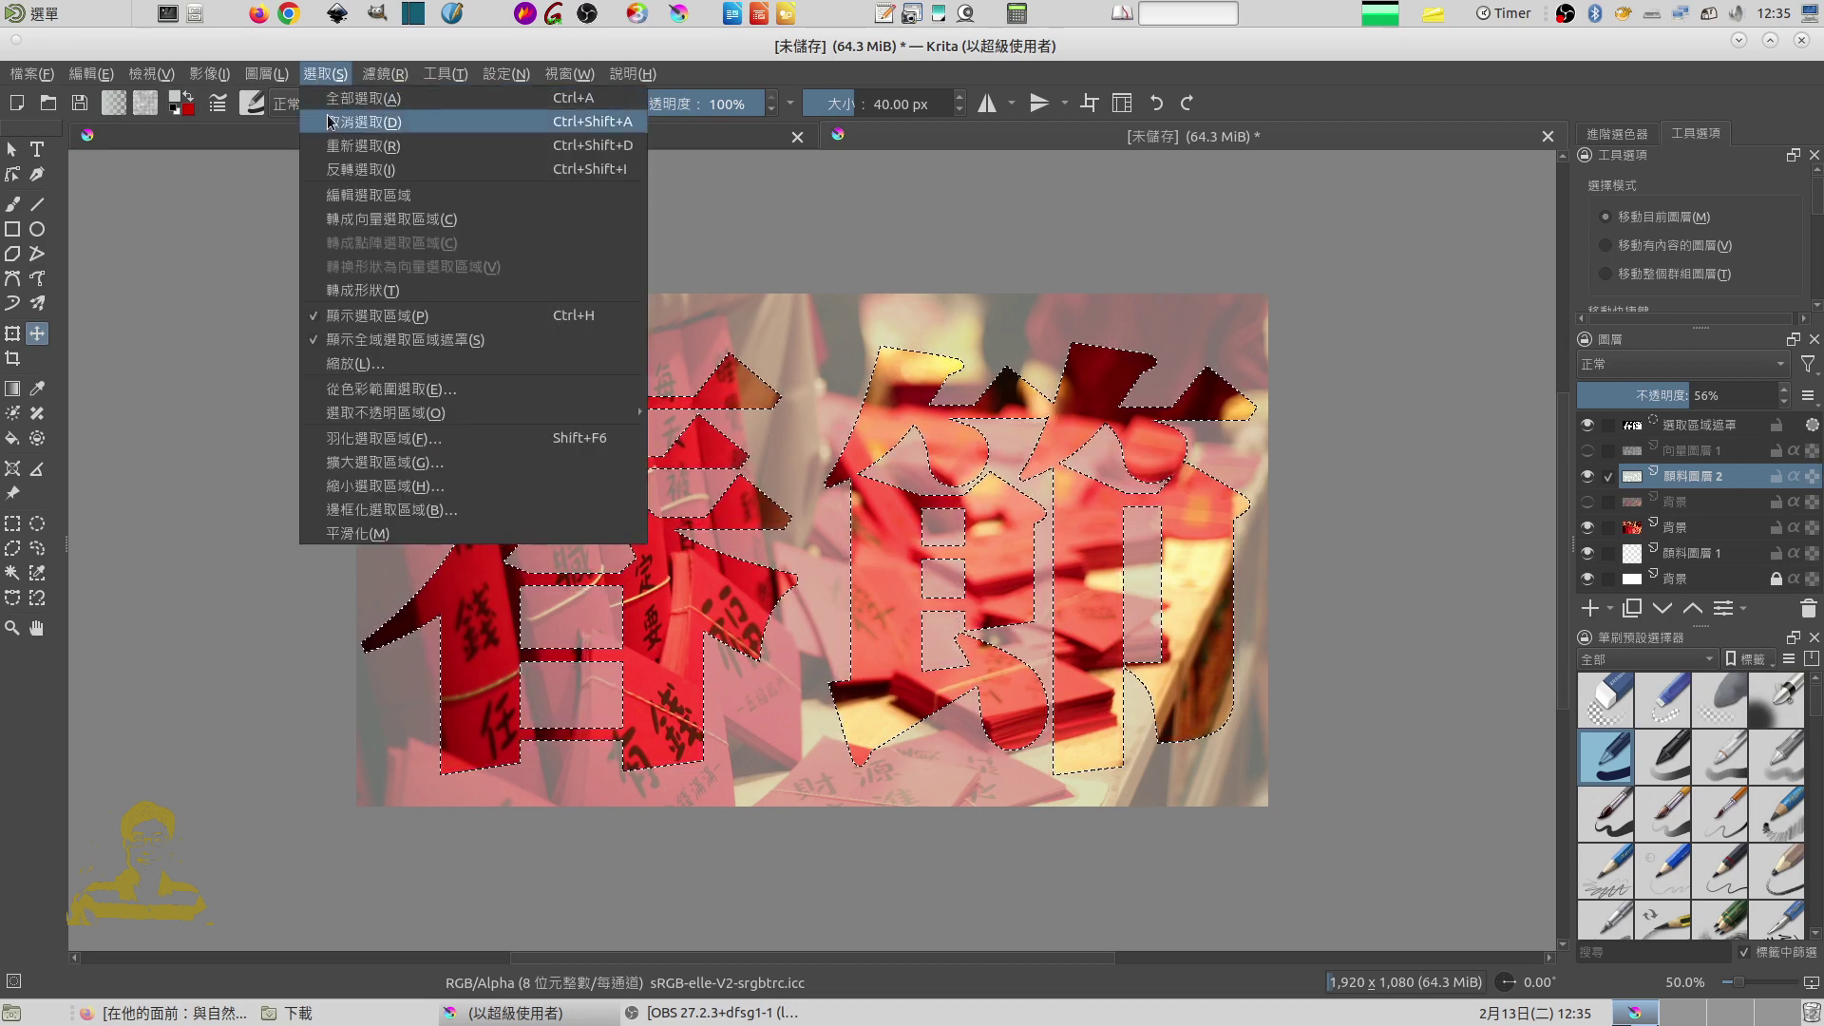
click(328, 117)
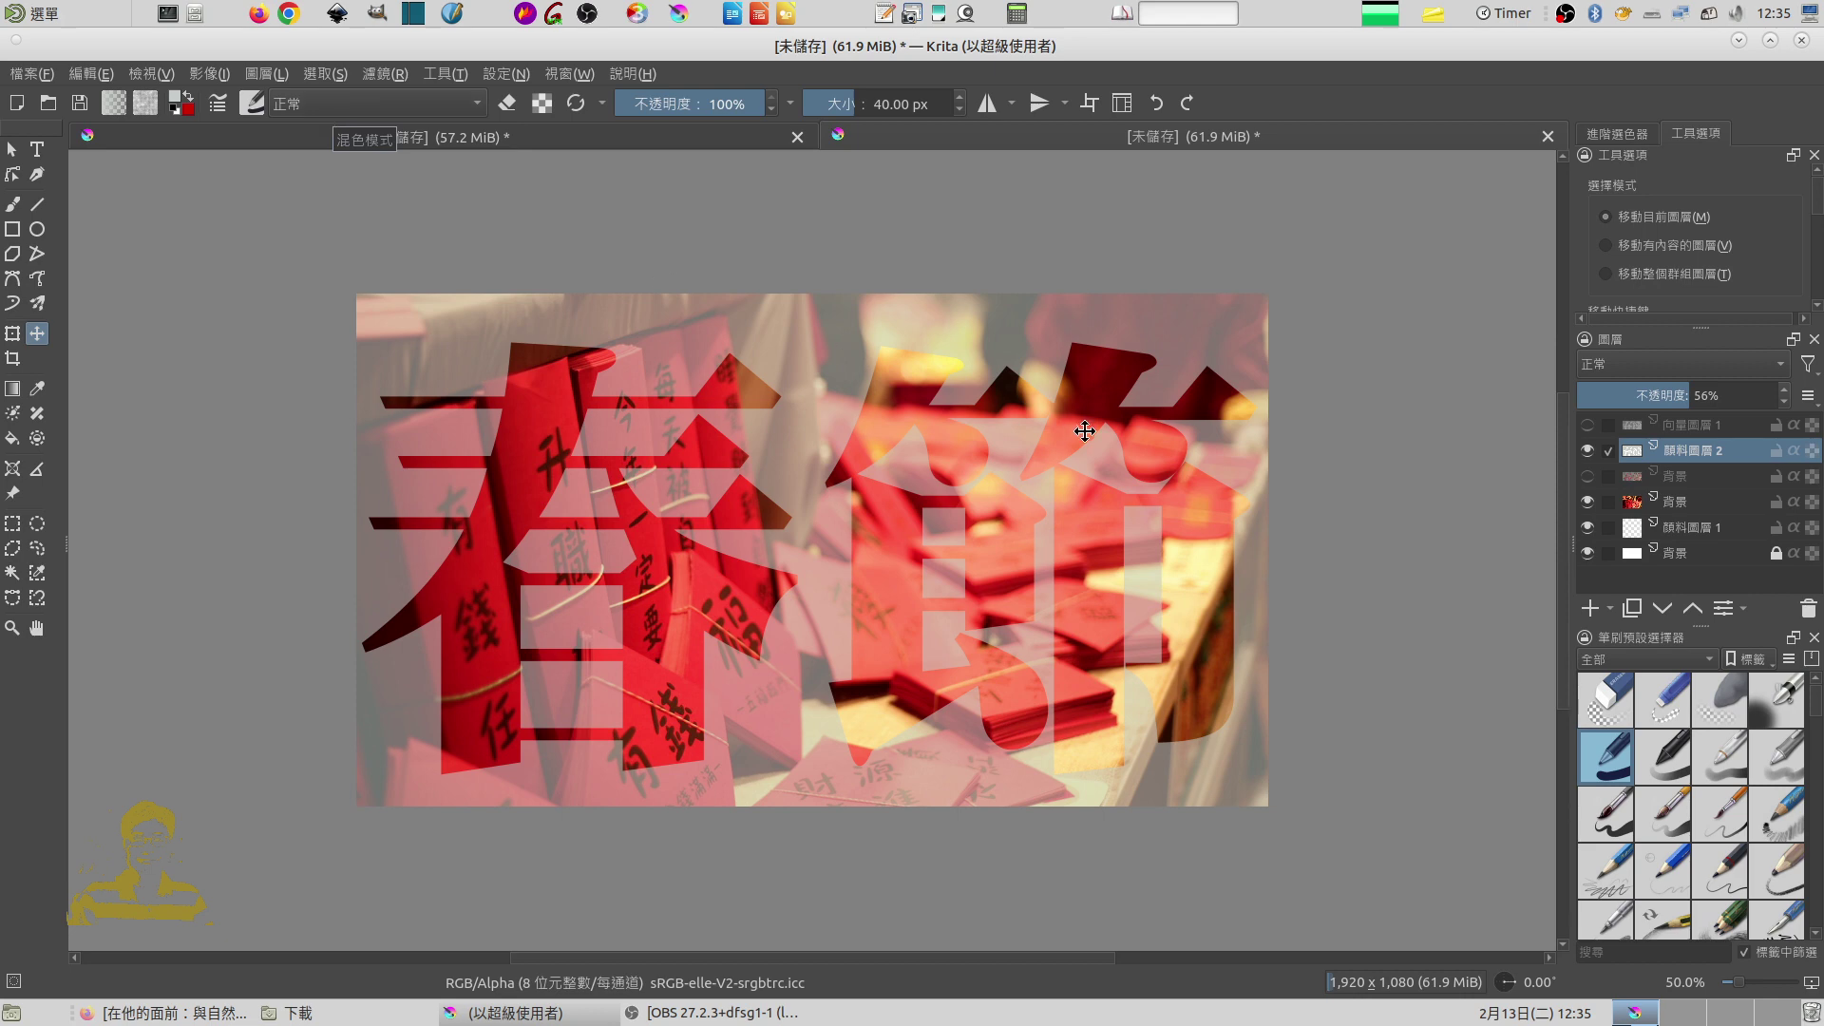
Step: Hide both pale paint layers, show the 春節 cut-out, then show and select 向量圖層 1
click(1587, 451)
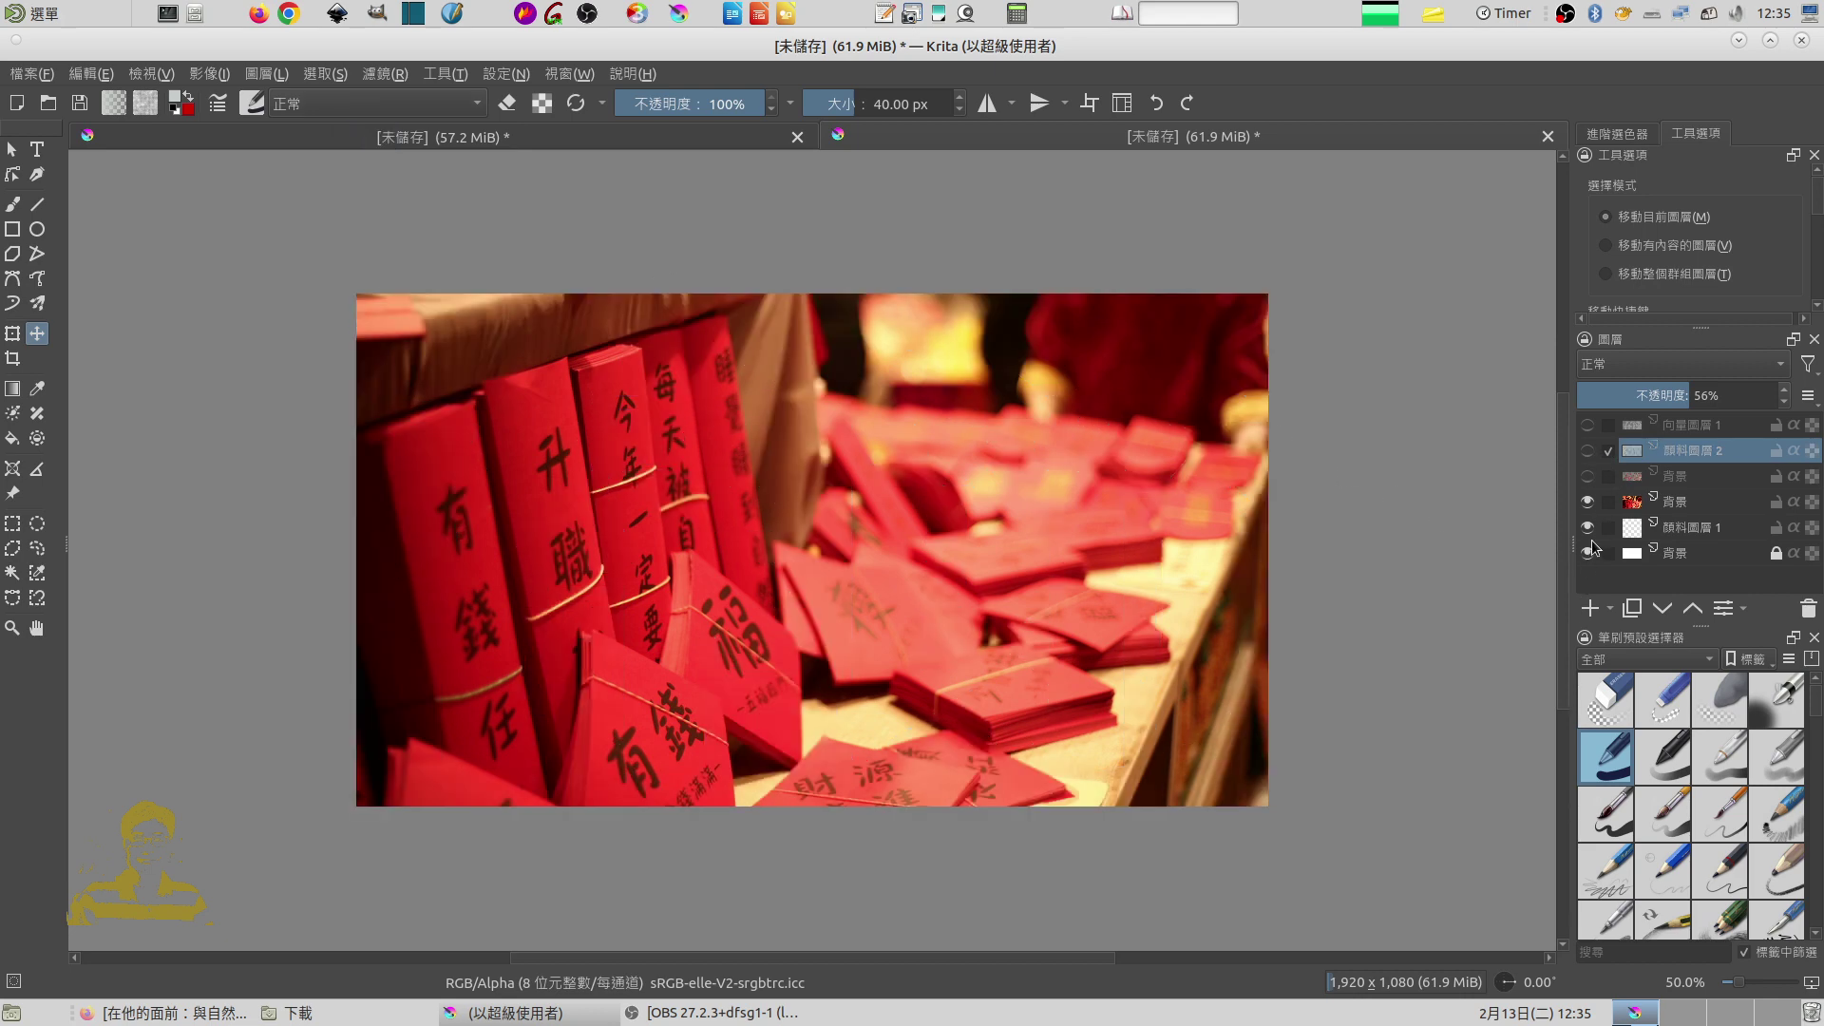
click(1587, 528)
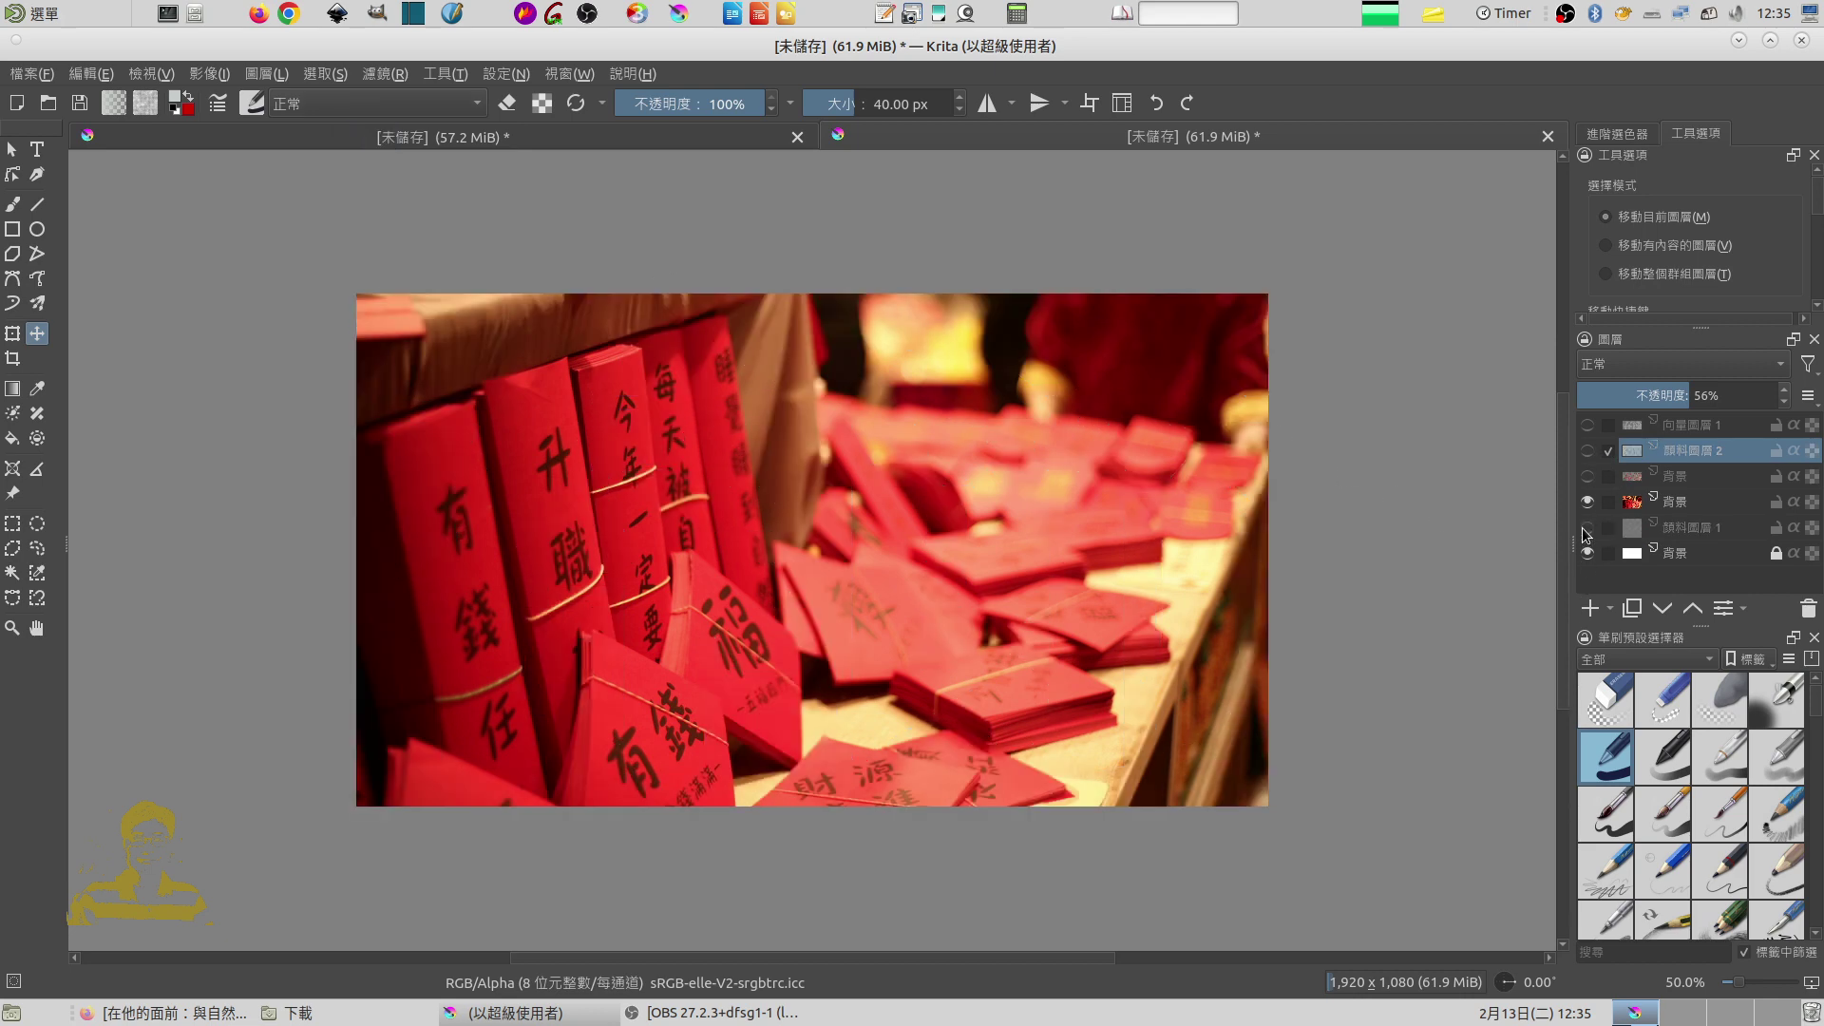
click(1587, 476)
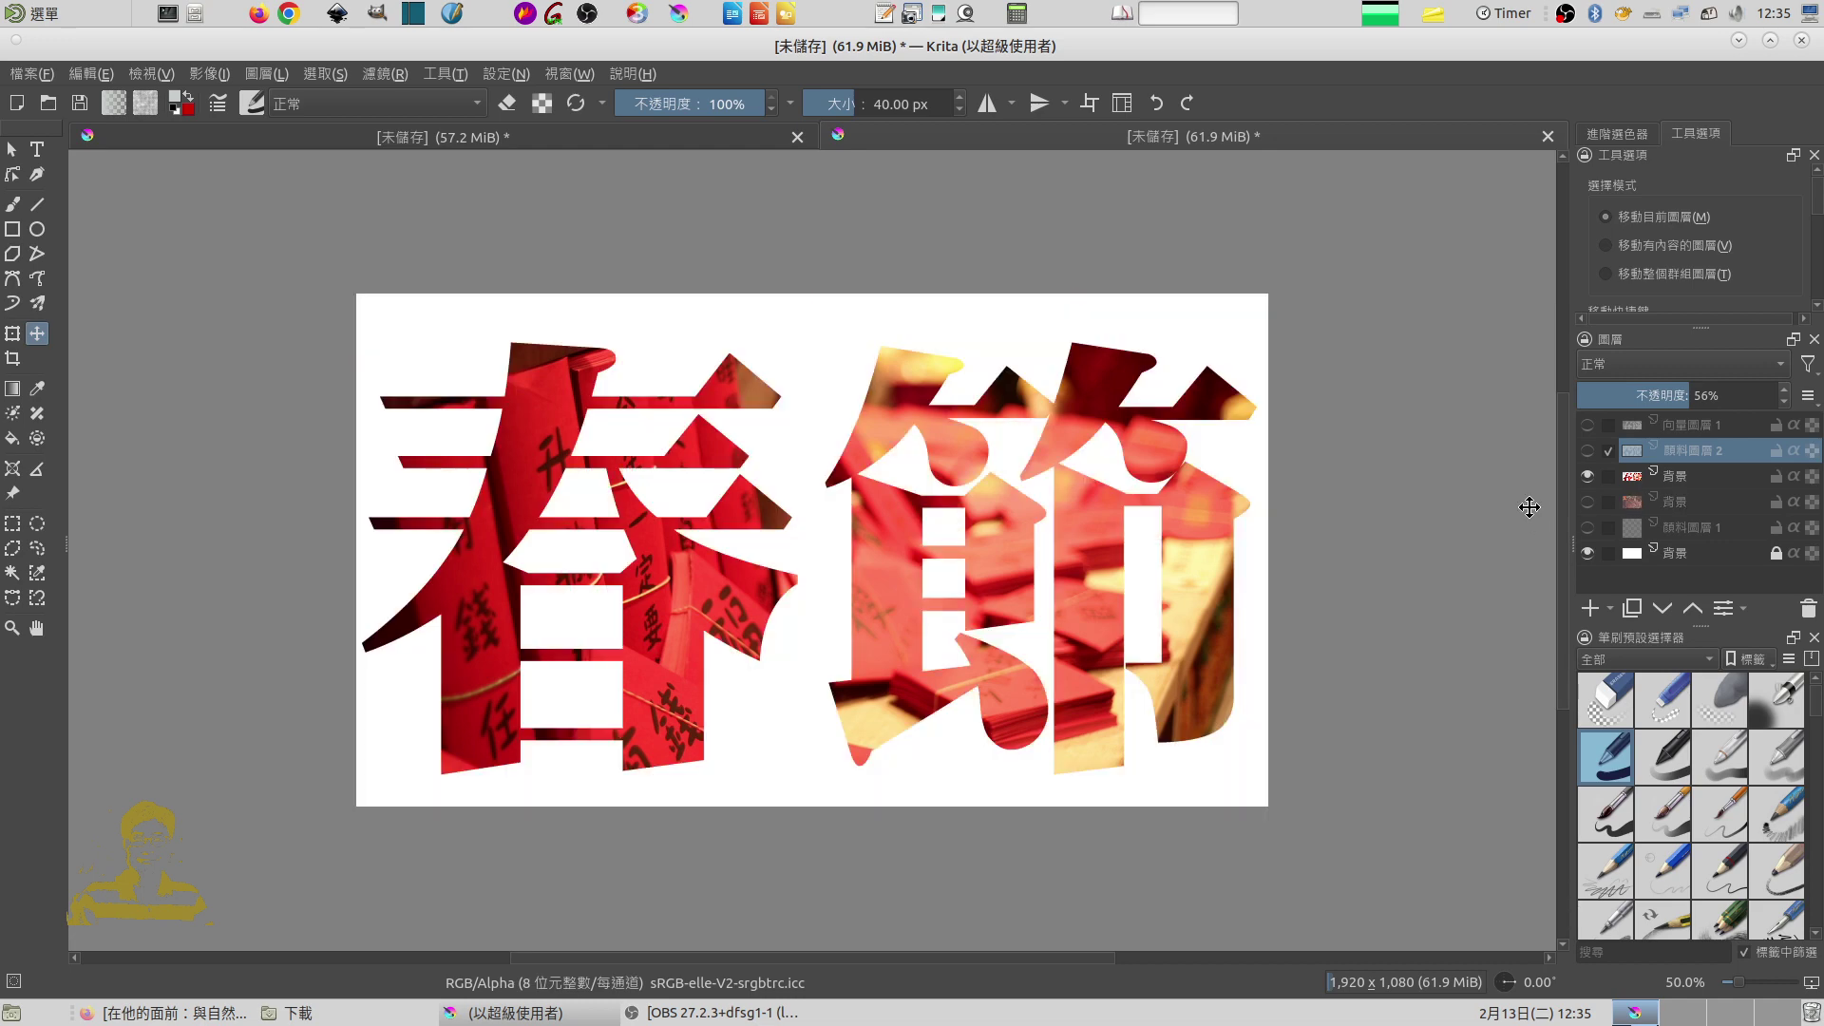
click(1588, 427)
click(1671, 429)
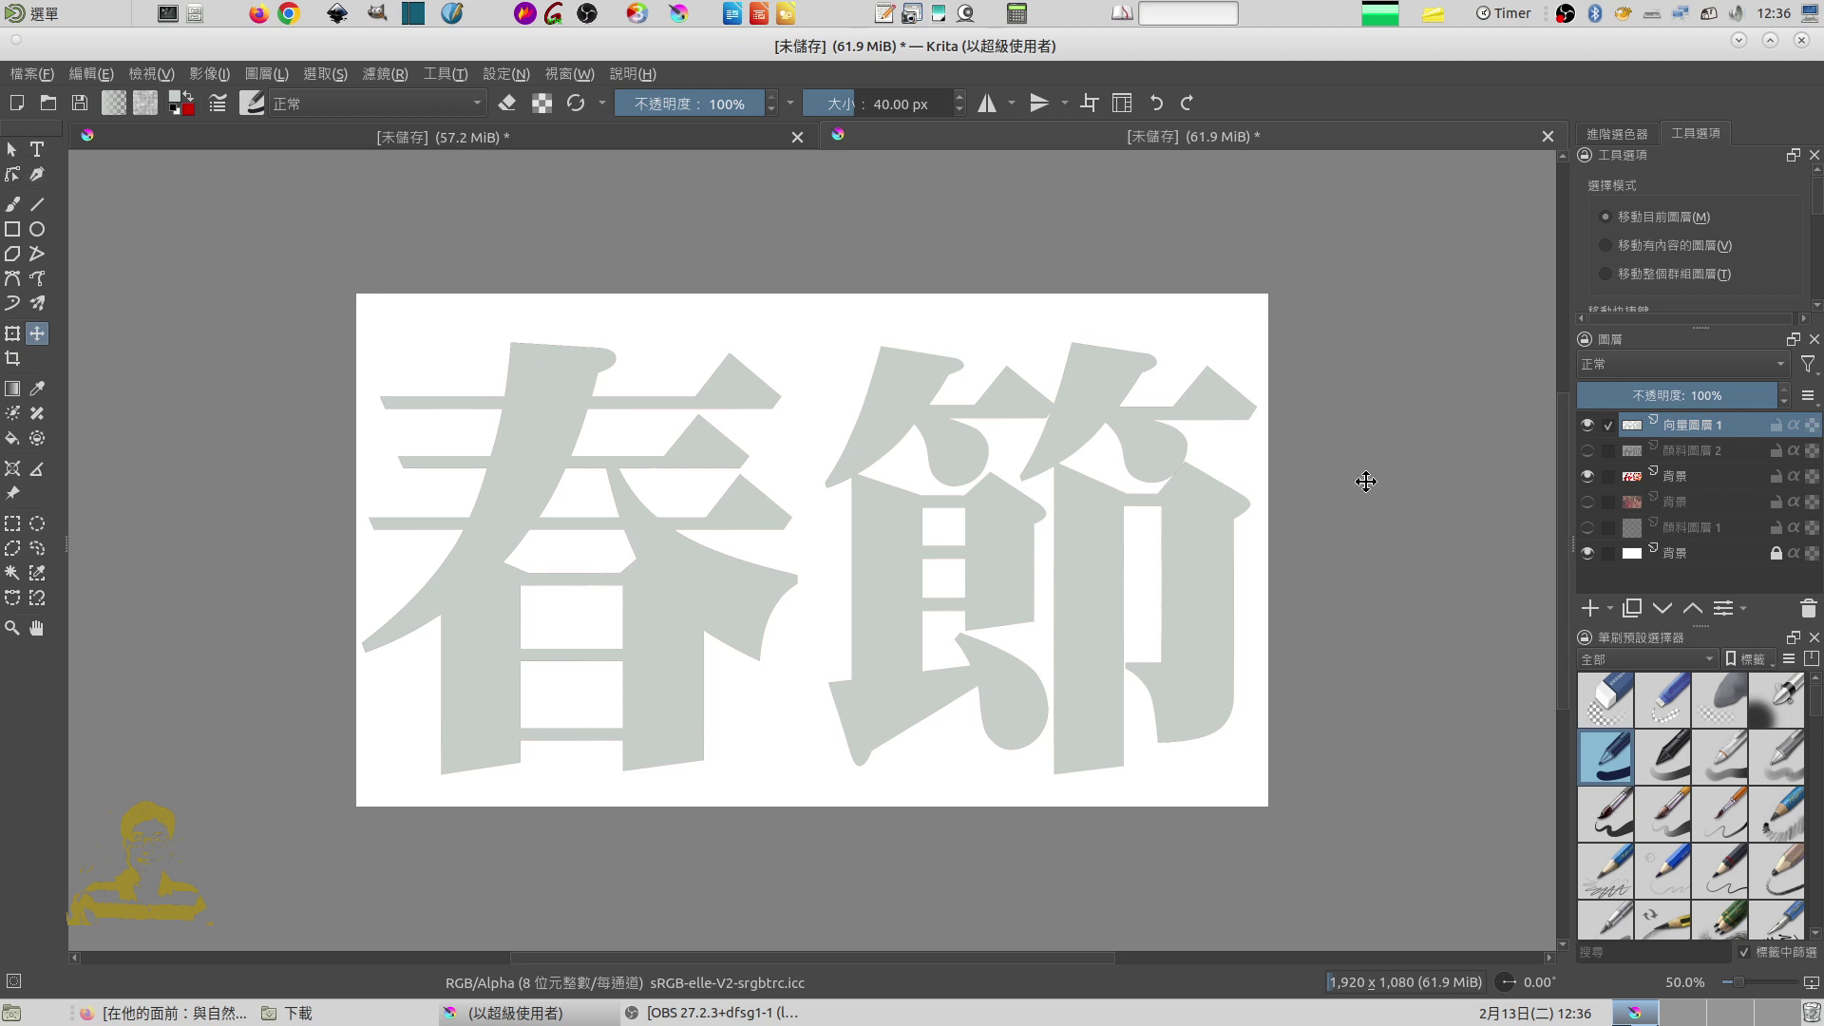
Step: Show the 背景 red-envelope photo layer behind the grey 春節 text
click(1588, 475)
right_click(1701, 425)
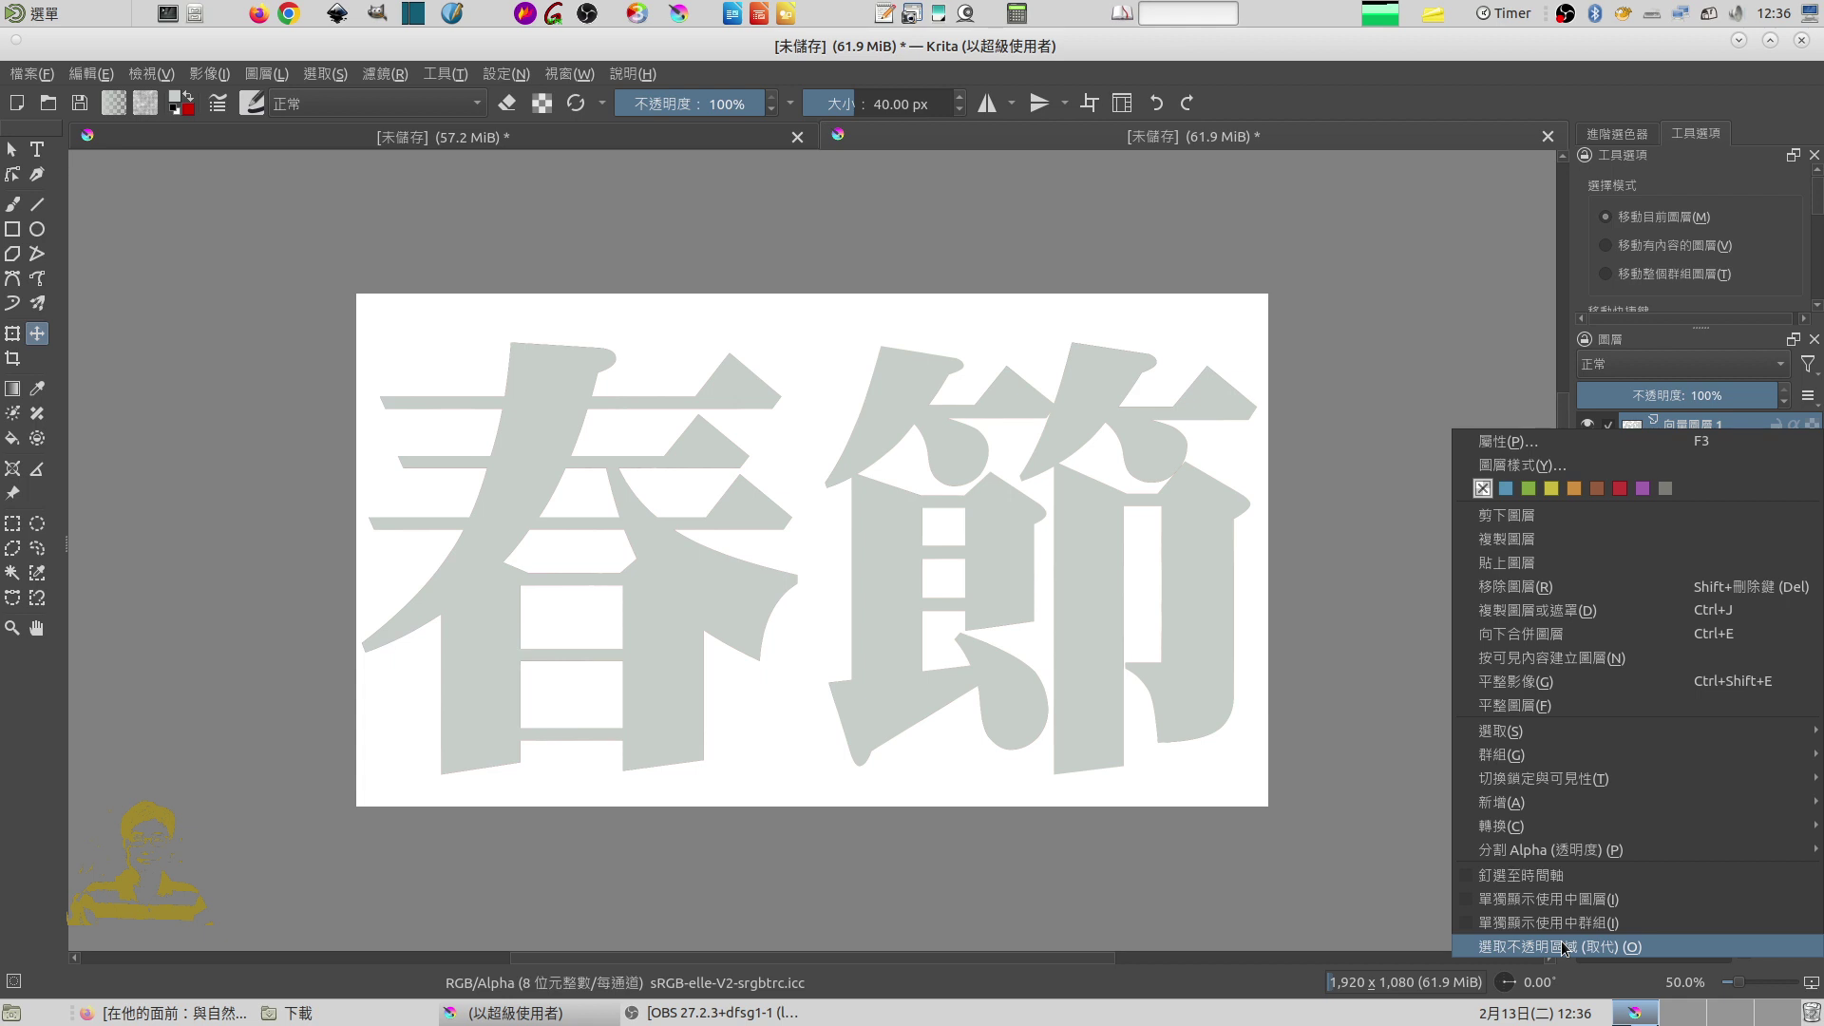
click(1407, 306)
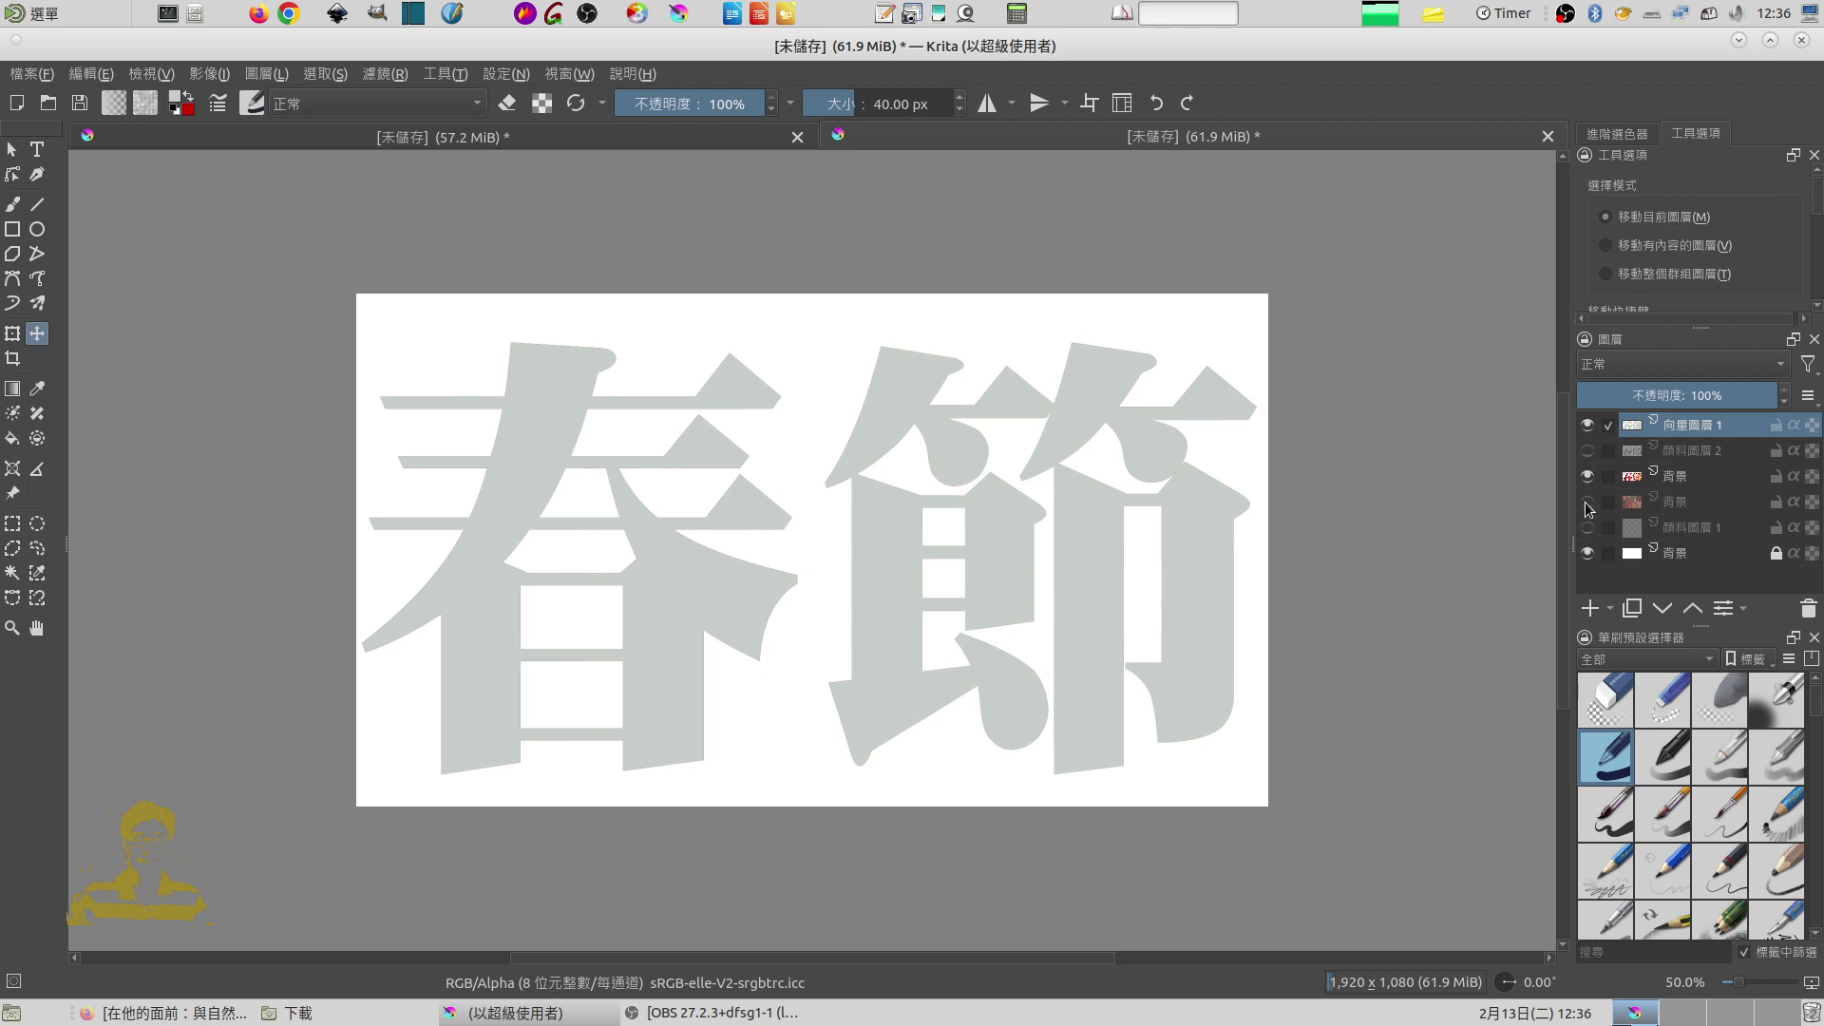
click(1587, 504)
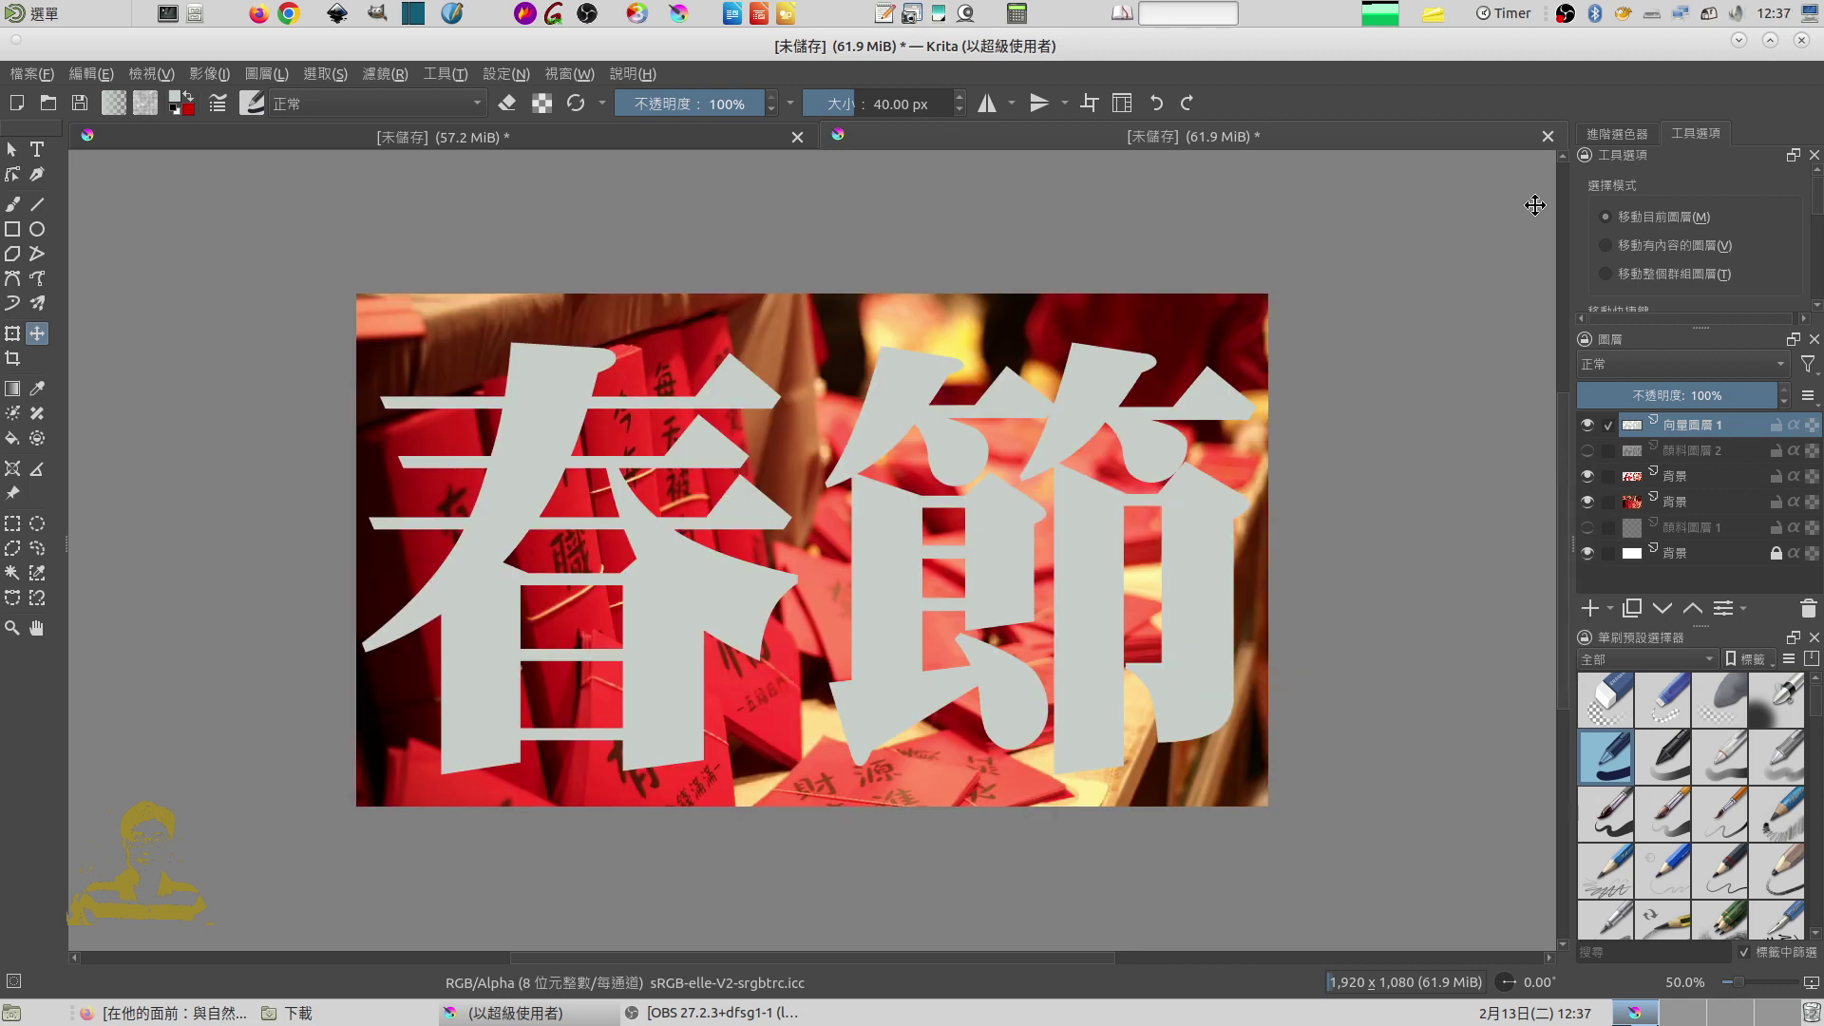
right_click(1565, 15)
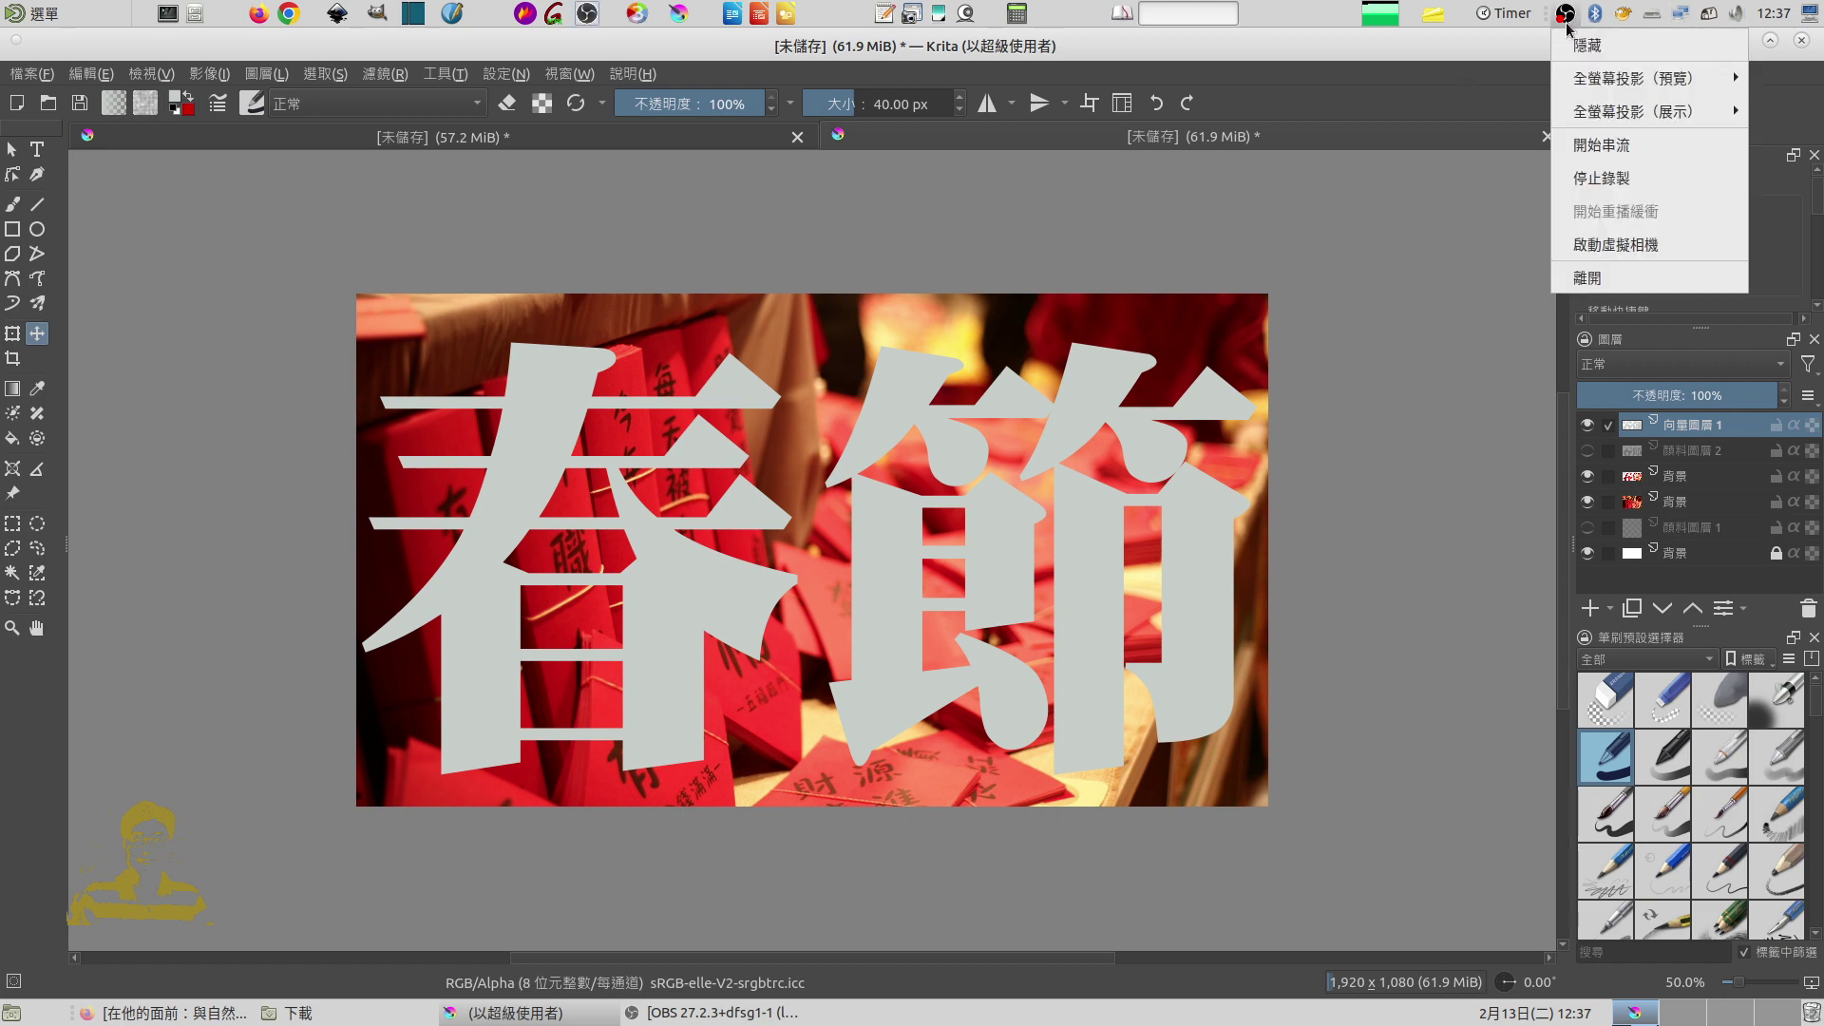